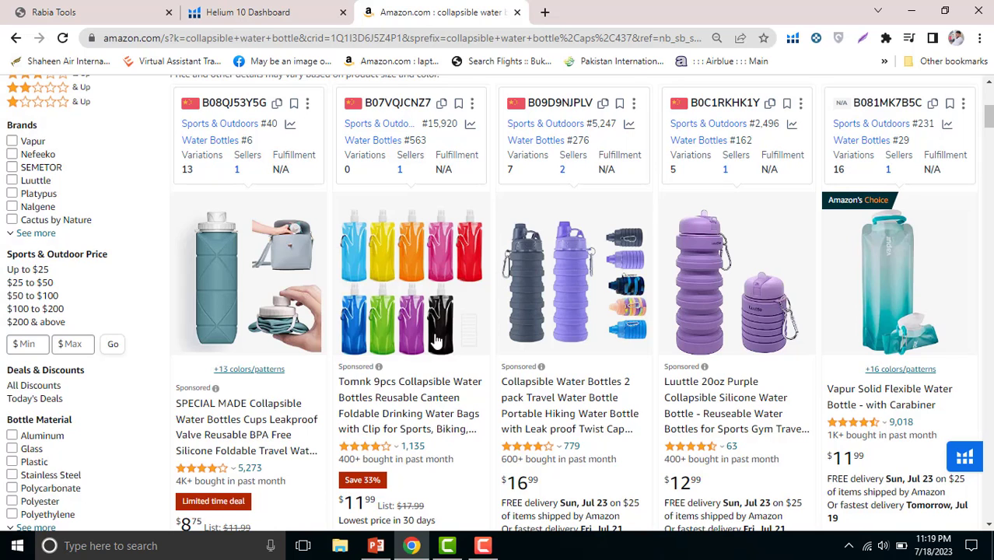
- Compare the Introduction slide in PowerPoint with the collapsible water bottle search results on Amazon in Chrome
{"action": "left_click", "coordinate": [377, 548]}
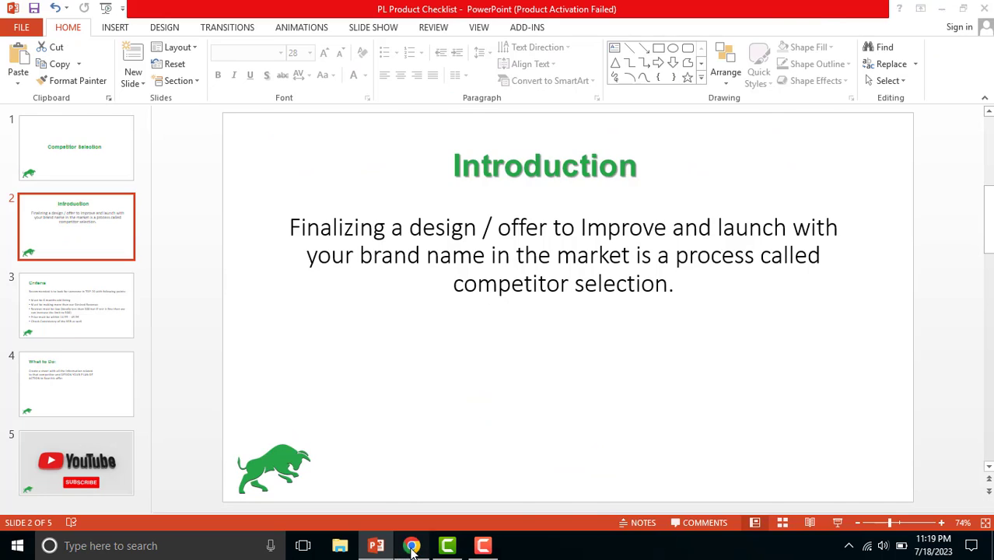
{"action": "left_click", "coordinate": [415, 541]}
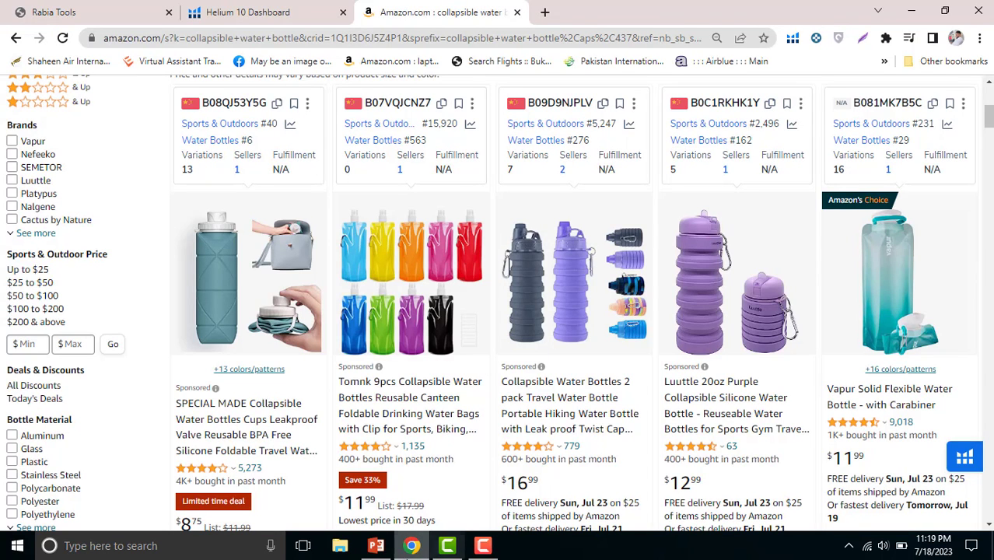
{"action": "left_click", "coordinate": [412, 547]}
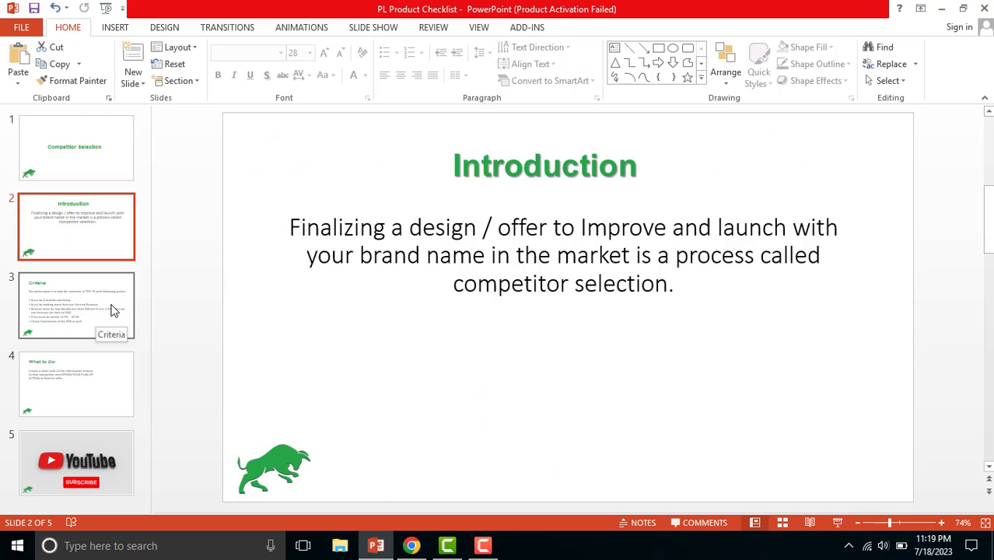
{"action": "left_click", "coordinate": [411, 545]}
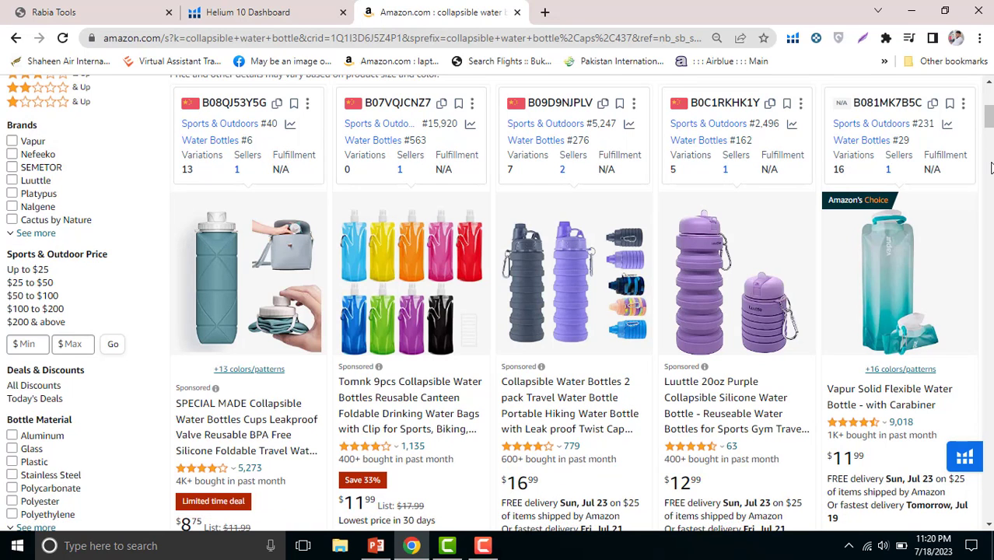
{"action": "scroll", "coordinate": [500, 303], "scroll_direction": "up", "scroll_amount": 2}
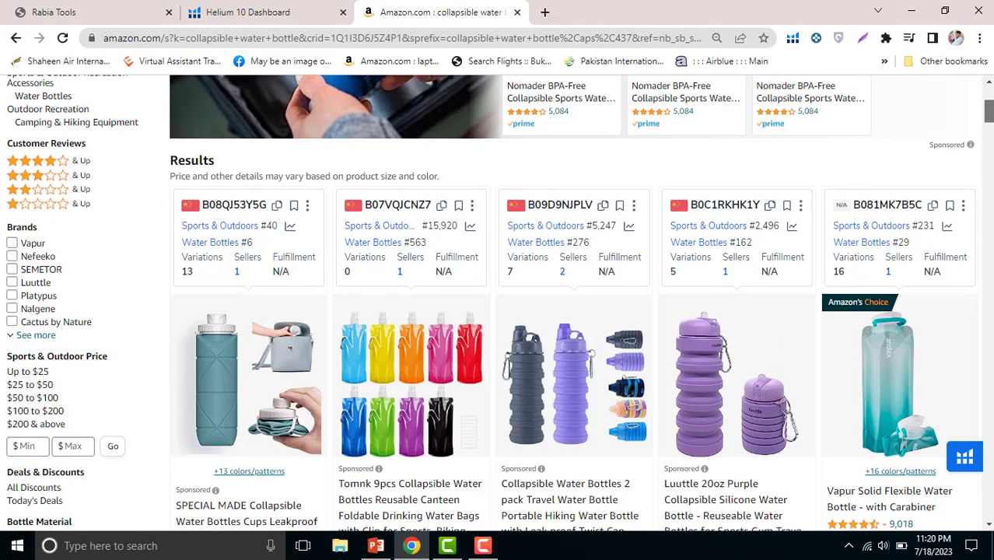
{"action": "scroll", "coordinate": [500, 304], "scroll_direction": "down", "scroll_amount": 2}
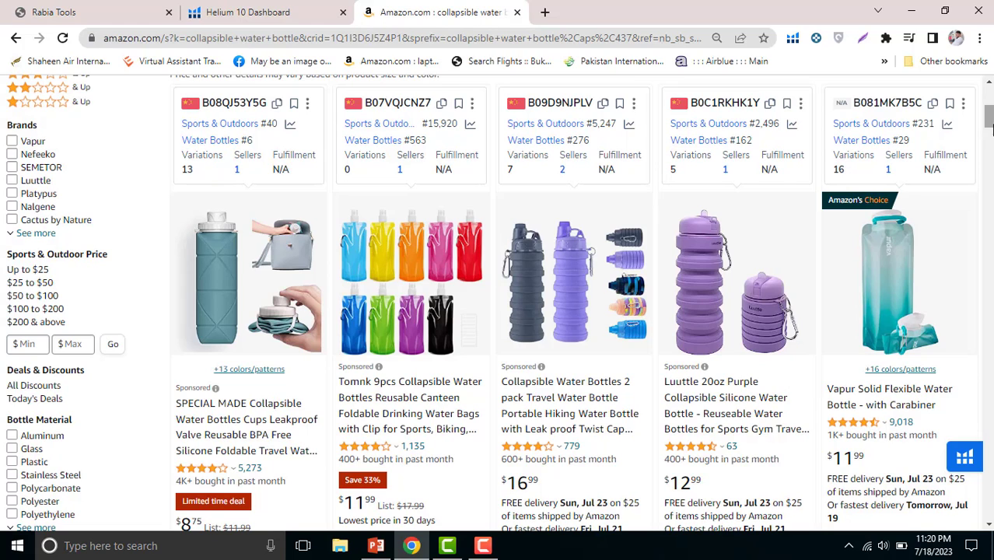
{"action": "scroll", "coordinate": [828, 330], "scroll_direction": "down", "scroll_amount": 5}
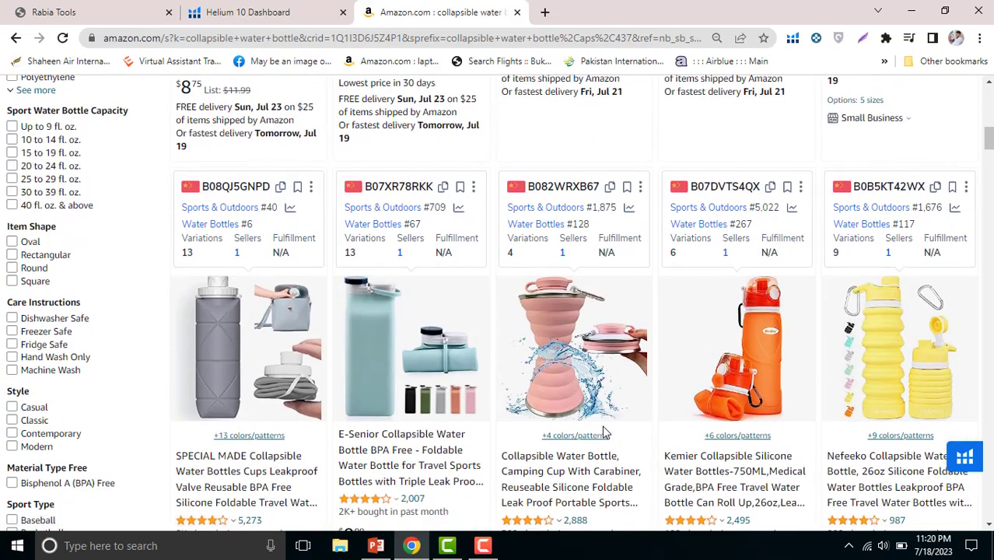
{"action": "scroll", "coordinate": [606, 433], "scroll_direction": "up", "scroll_amount": 2}
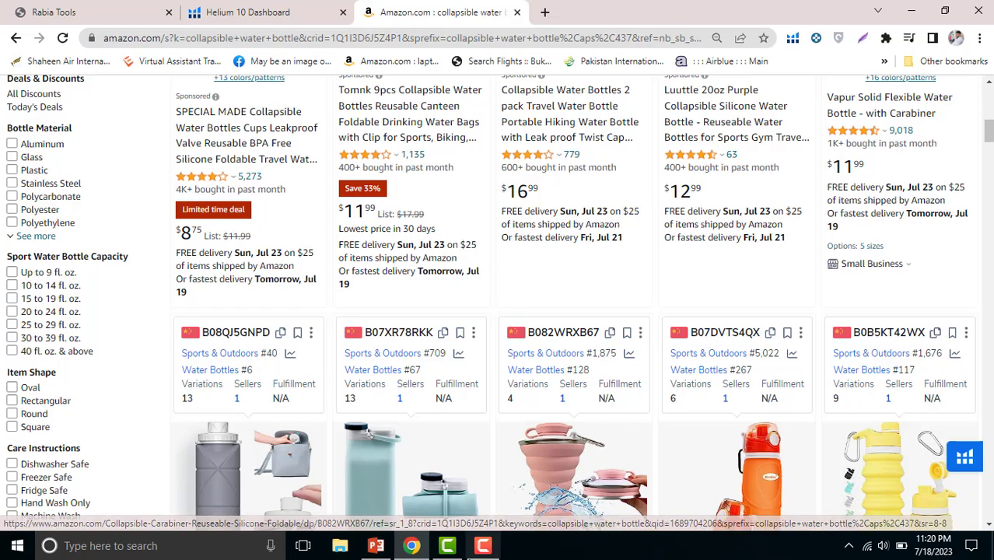
- Switch to PowerPoint and show the Criteria slide for competitor selection
{"action": "left_click", "coordinate": [377, 546]}
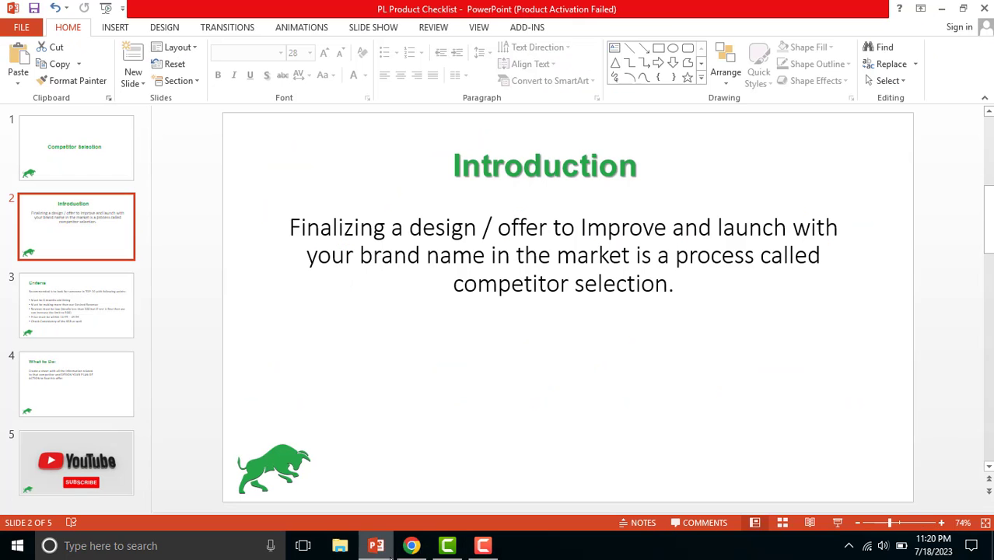
{"action": "left_click", "coordinate": [95, 323]}
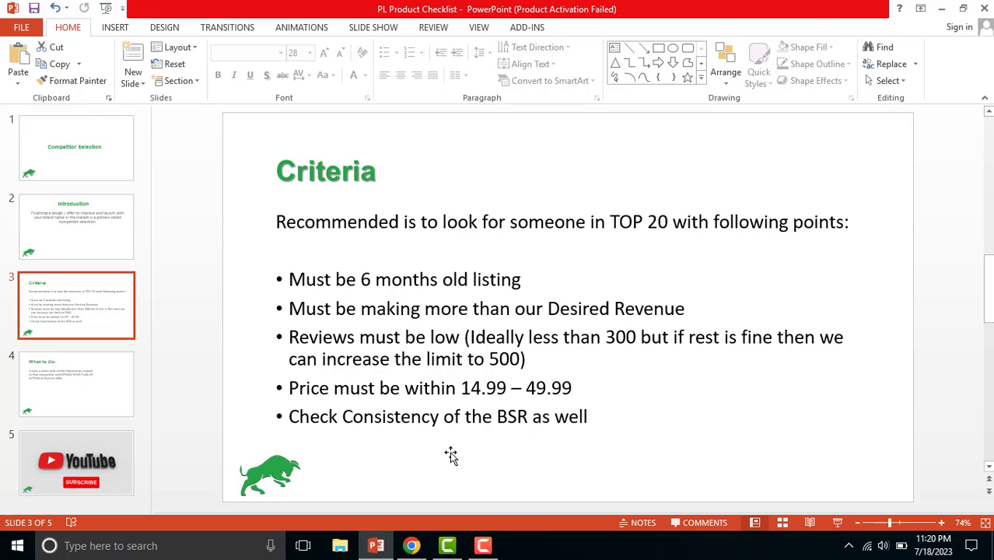
- Switch back to the Amazon search results in Chrome and run Helium 10 Xray product research for "collapsible water bottle"
{"action": "left_click", "coordinate": [411, 547]}
{"action": "scroll", "coordinate": [451, 280], "scroll_direction": "up", "scroll_amount": 3}
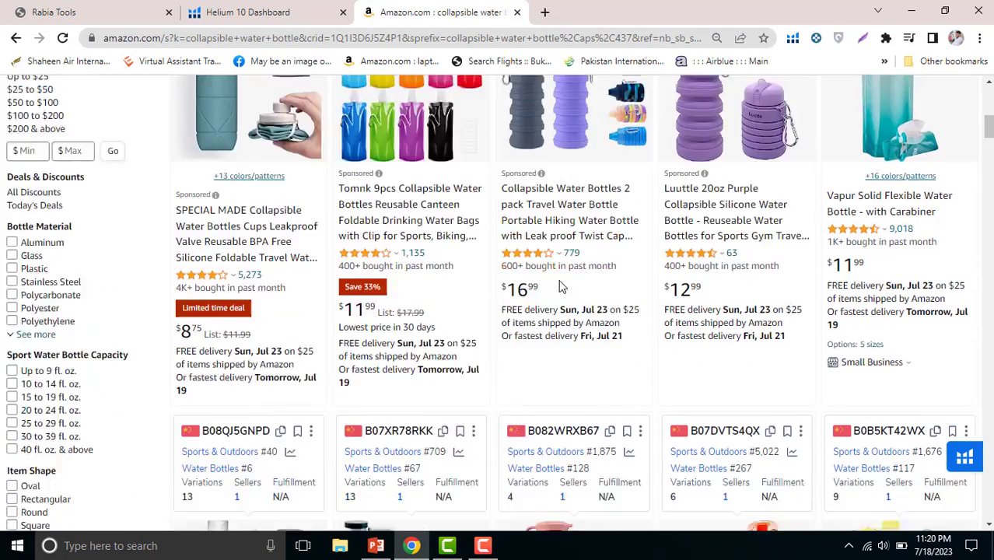
{"action": "scroll", "coordinate": [436, 262], "scroll_direction": "up", "scroll_amount": 5}
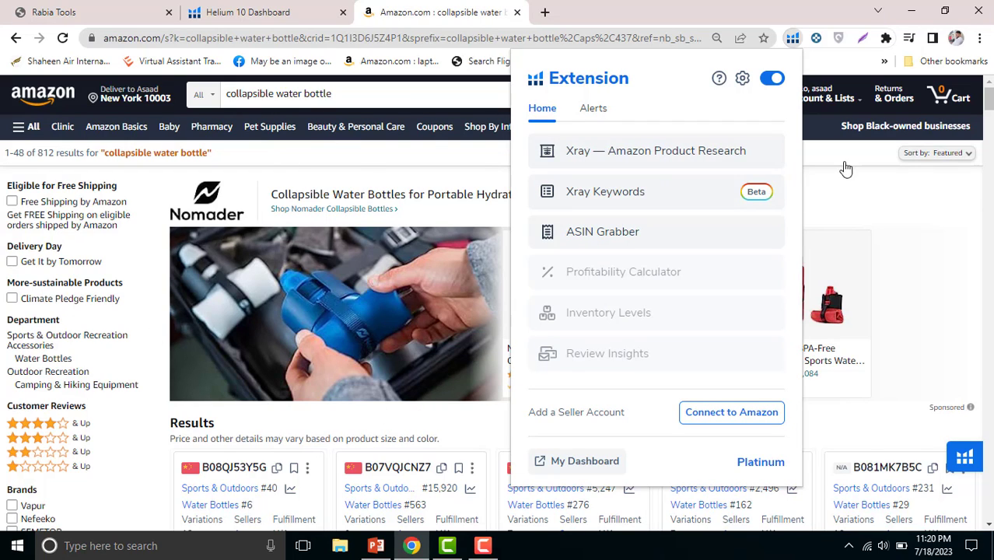
{"action": "left_click", "coordinate": [696, 161]}
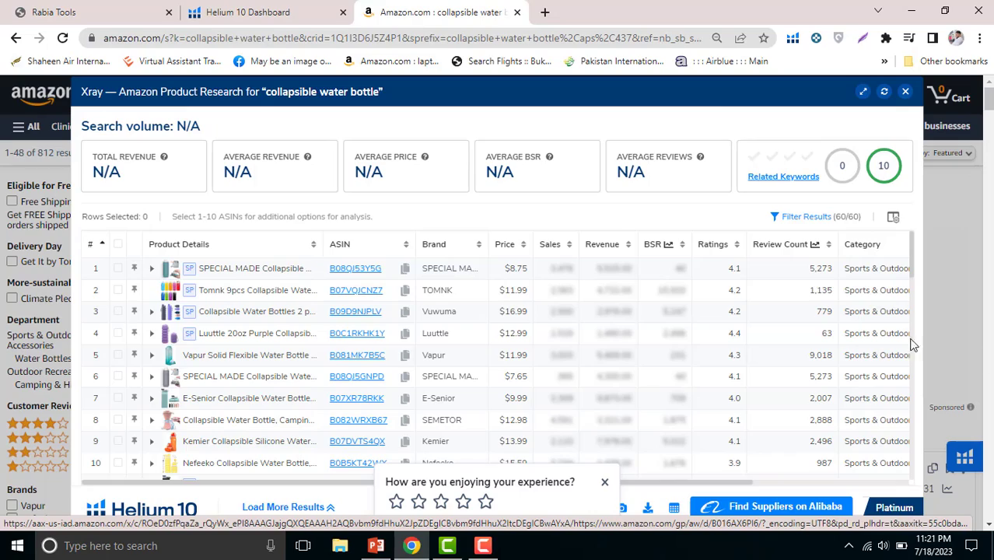
- Close the Xray report and look through the prices and reviews of the collapsible water bottle listings
{"action": "left_click", "coordinate": [906, 92]}
{"action": "left_click_drag", "start_coordinate": [990, 109], "coordinate": [980, 154]}
{"action": "scroll", "coordinate": [257, 296], "scroll_direction": "down", "scroll_amount": 2}
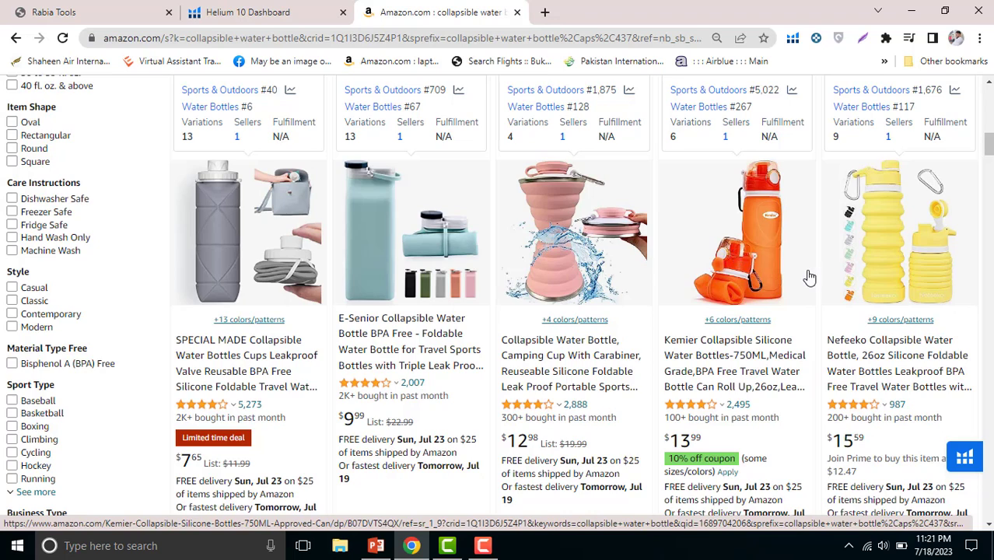
{"action": "scroll", "coordinate": [793, 295], "scroll_direction": "down", "scroll_amount": 2}
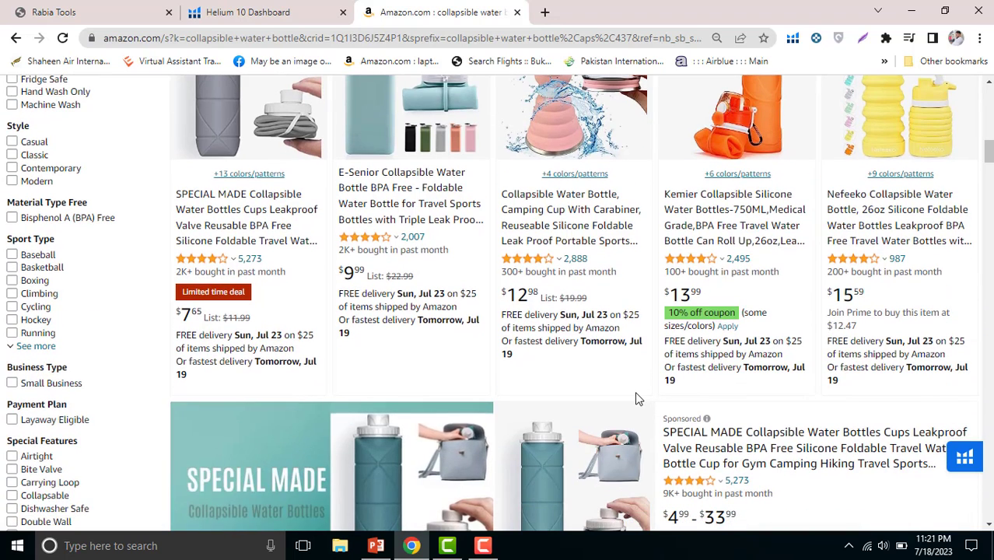
{"action": "scroll", "coordinate": [638, 399], "scroll_direction": "up", "scroll_amount": 1}
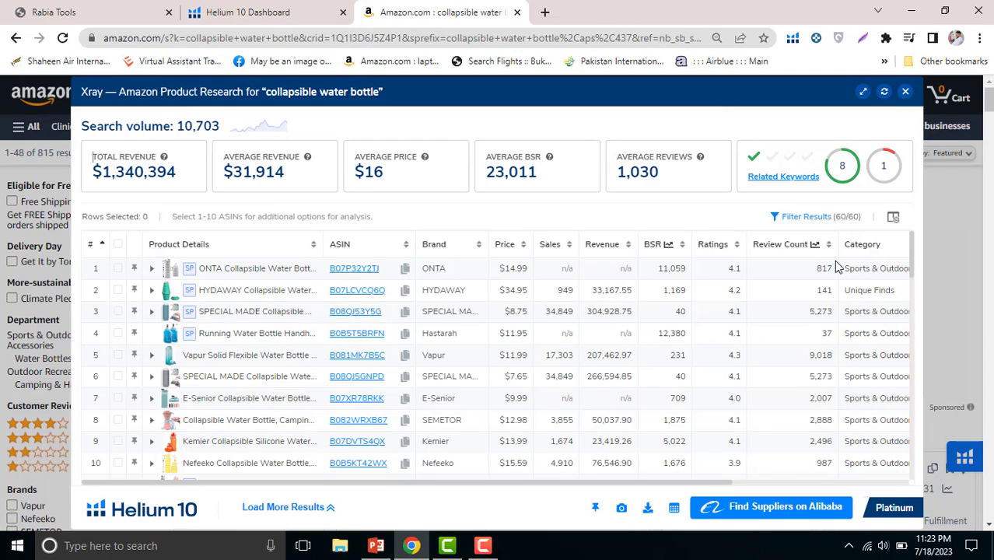
- Filter the Xray results to hide sponsored products
{"action": "left_click", "coordinate": [792, 218]}
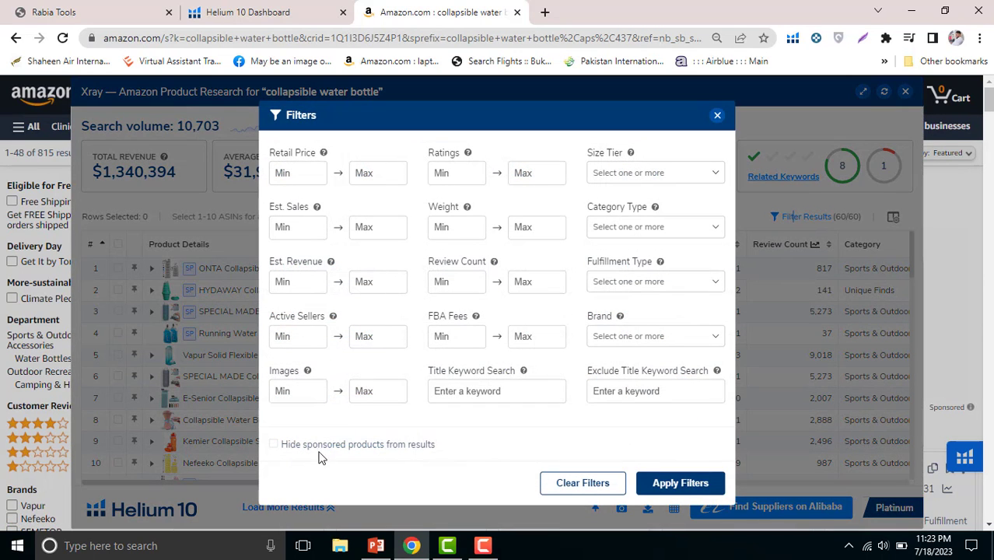
{"action": "left_click", "coordinate": [670, 482]}
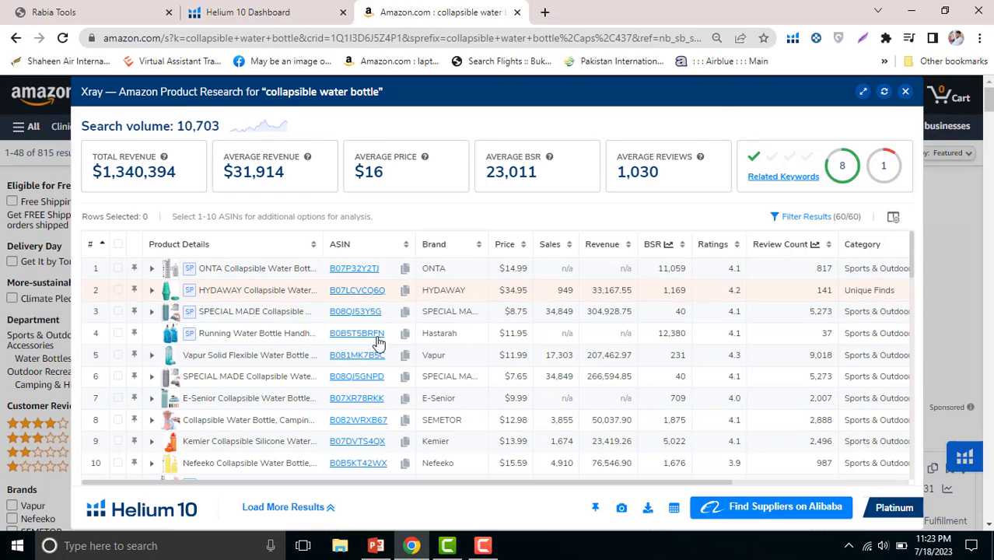
{"action": "left_click", "coordinate": [801, 218]}
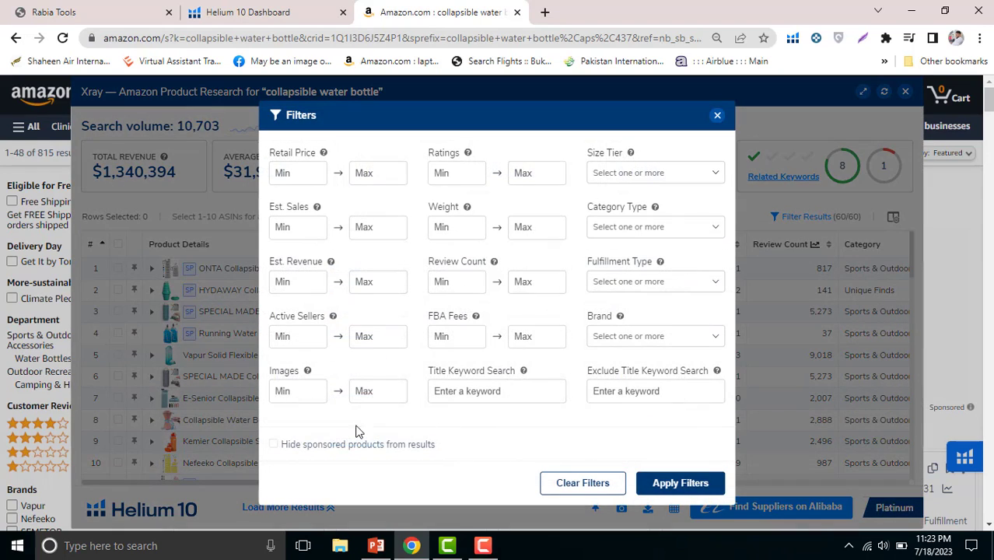
{"action": "left_click", "coordinate": [700, 483]}
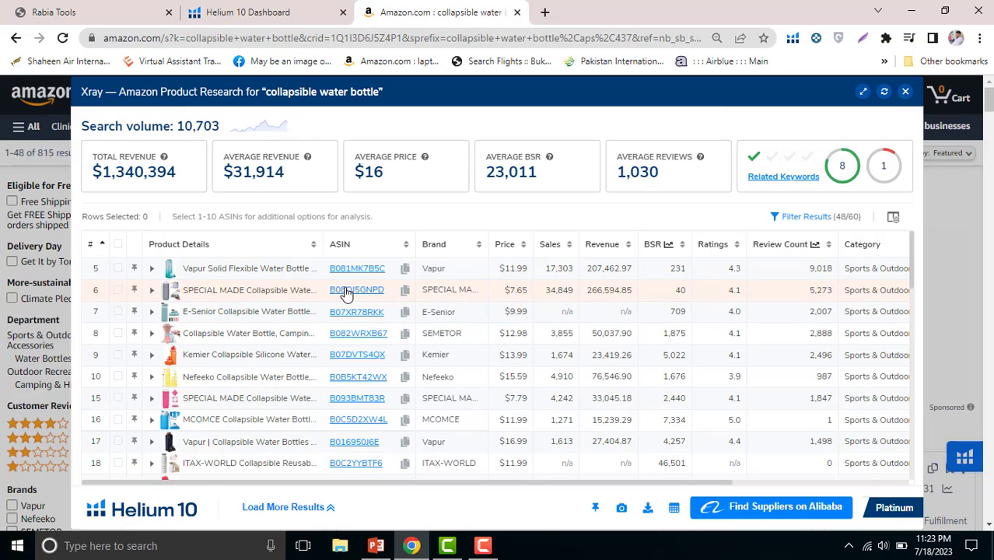
- Switch to PowerPoint and highlight the TOP 20 and "Must be 6 months old listing" requirements on the Criteria slide
{"action": "left_click", "coordinate": [376, 545]}
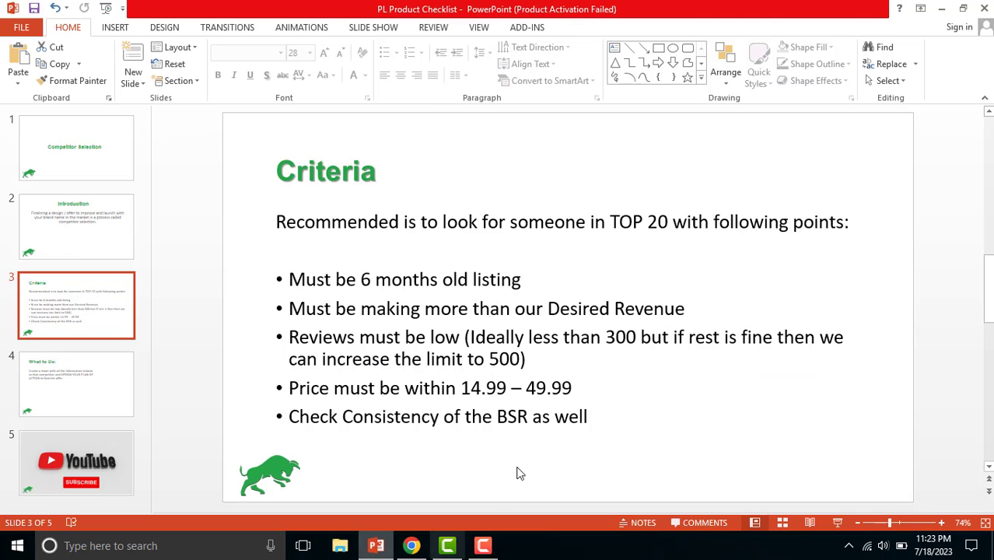
{"action": "left_click_drag", "start_coordinate": [622, 224], "coordinate": [710, 224]}
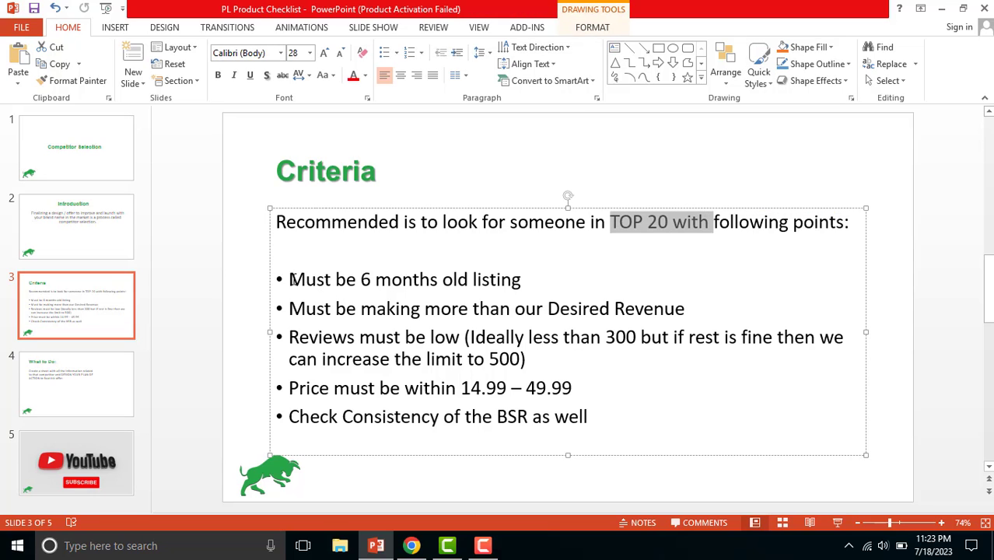
{"action": "left_click_drag", "start_coordinate": [287, 279], "coordinate": [512, 283]}
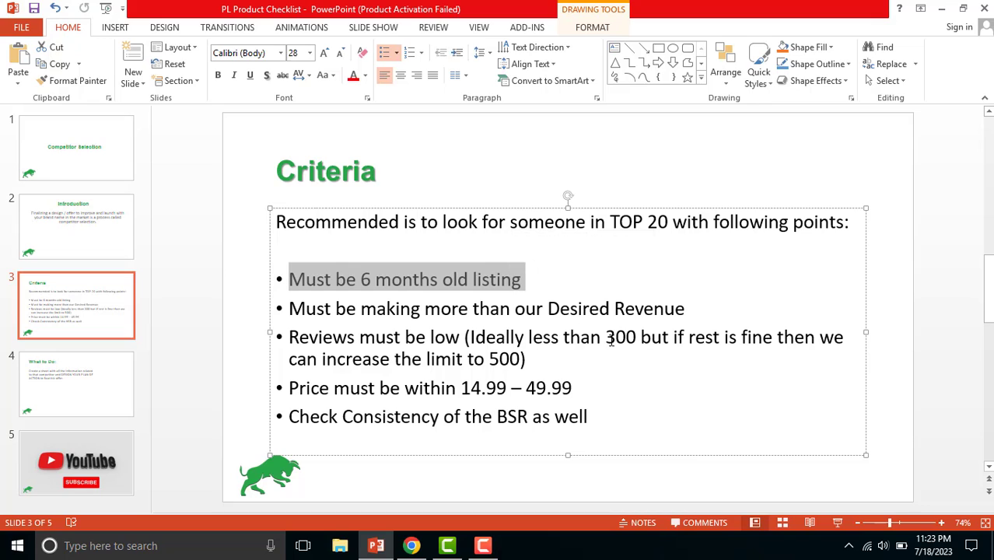
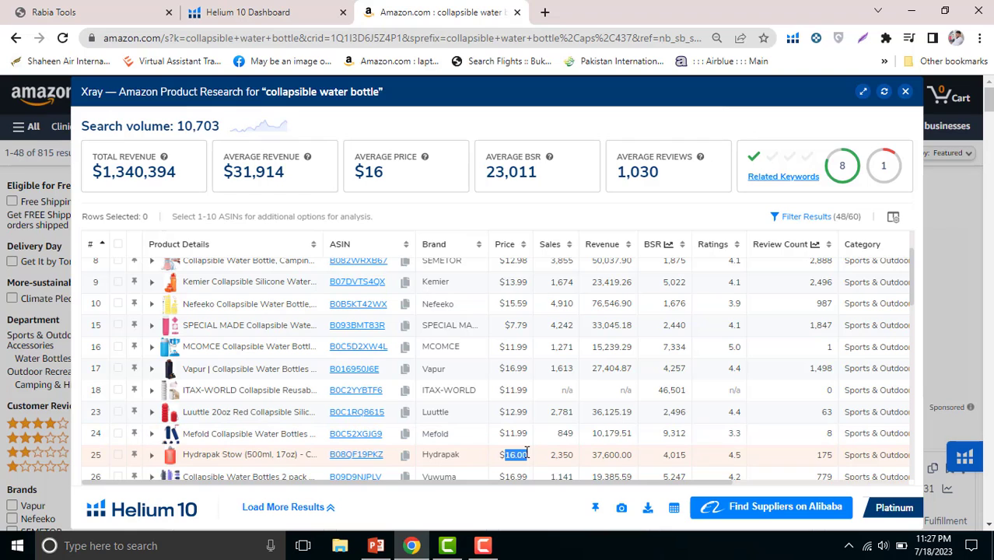
- Open the Hydrapak Stow (500ml, 17oz) listing from the Xray results and run Xray product research on it
{"action": "left_click", "coordinate": [247, 462]}
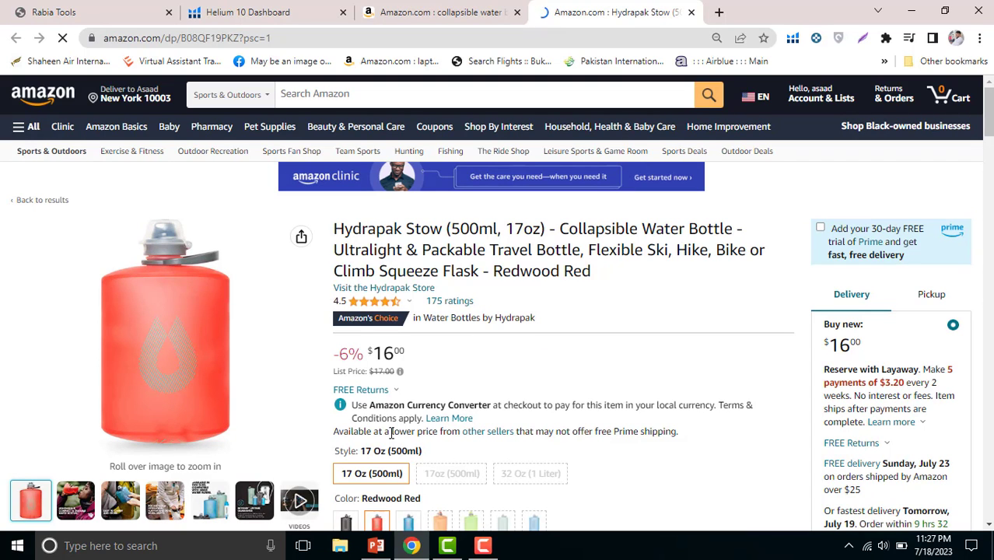
{"action": "mouse_move", "coordinate": [235, 342]}
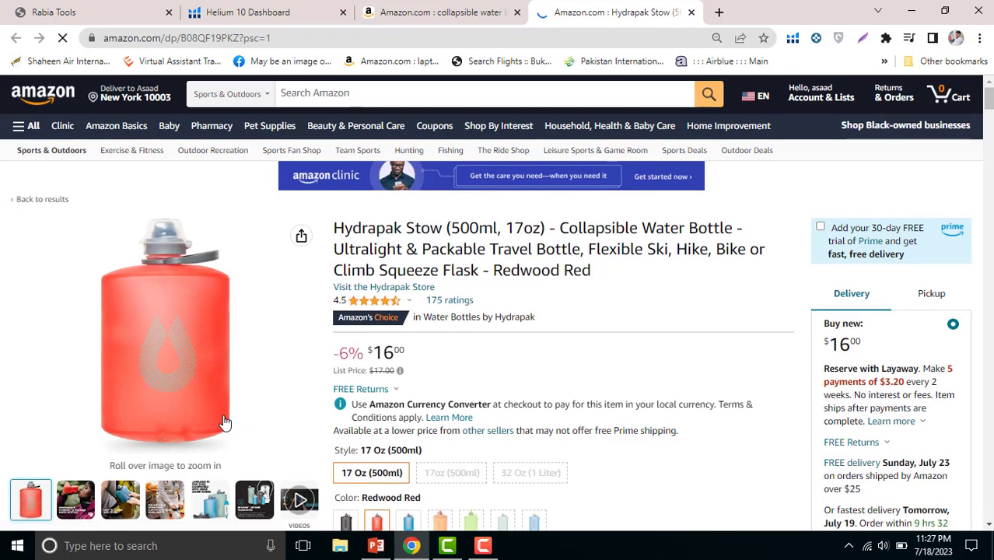
{"action": "scroll", "coordinate": [182, 369], "scroll_direction": "down", "scroll_amount": 1}
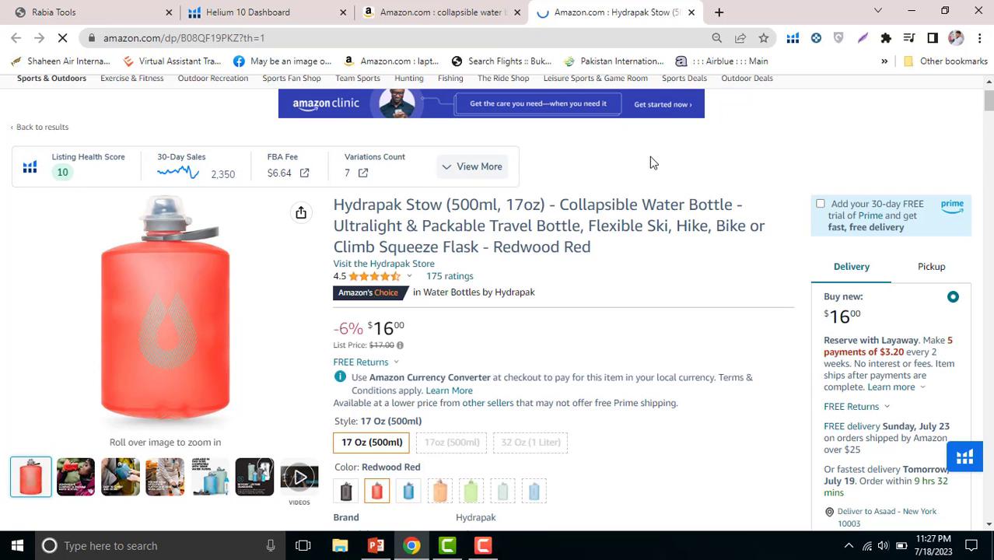
{"action": "left_click", "coordinate": [795, 42]}
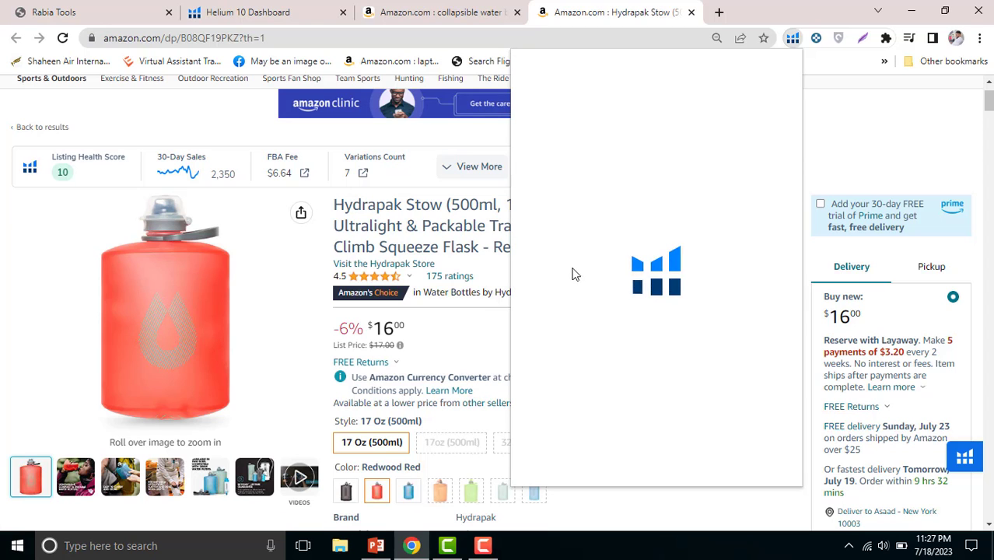
{"action": "left_click", "coordinate": [659, 155]}
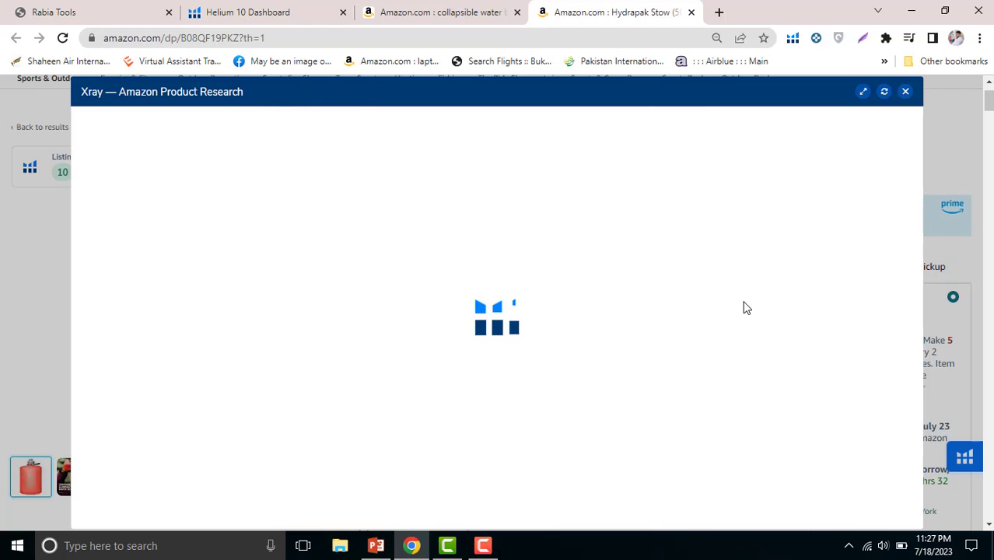
- Return to the search-wide Xray report and examine the Hydrapak row's size tier, fulfillment and weight
{"action": "left_click", "coordinate": [504, 6]}
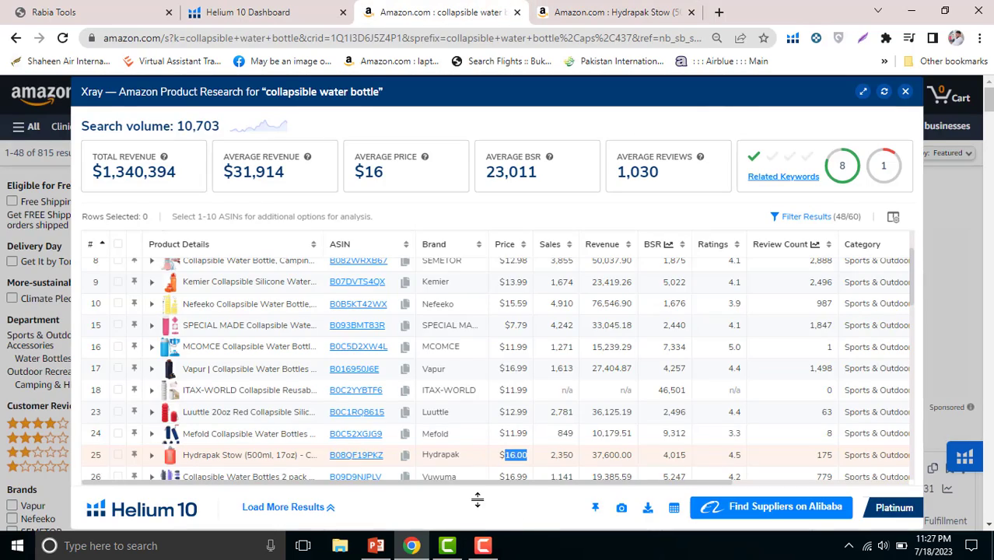
{"action": "left_click_drag", "start_coordinate": [502, 490], "coordinate": [525, 361]}
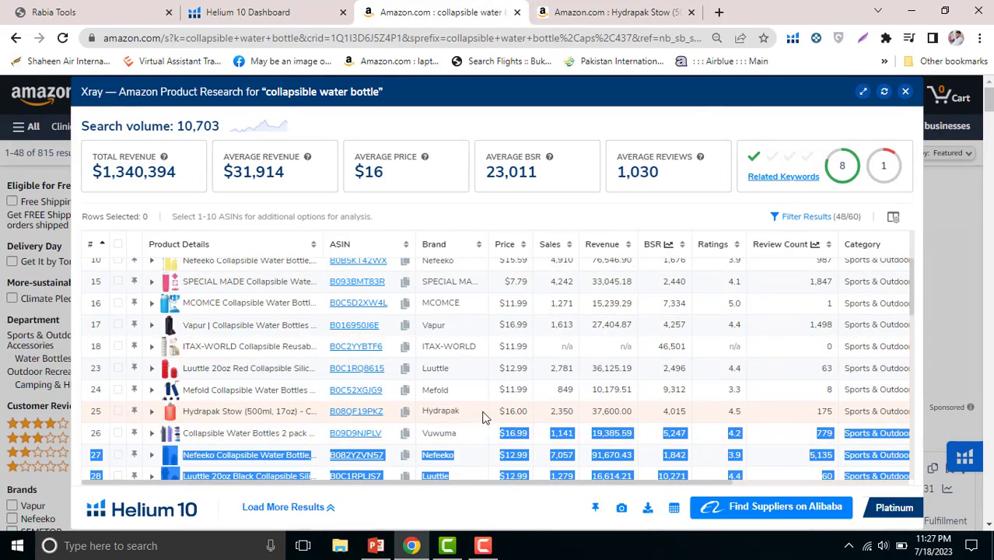
{"action": "left_click", "coordinate": [534, 486]}
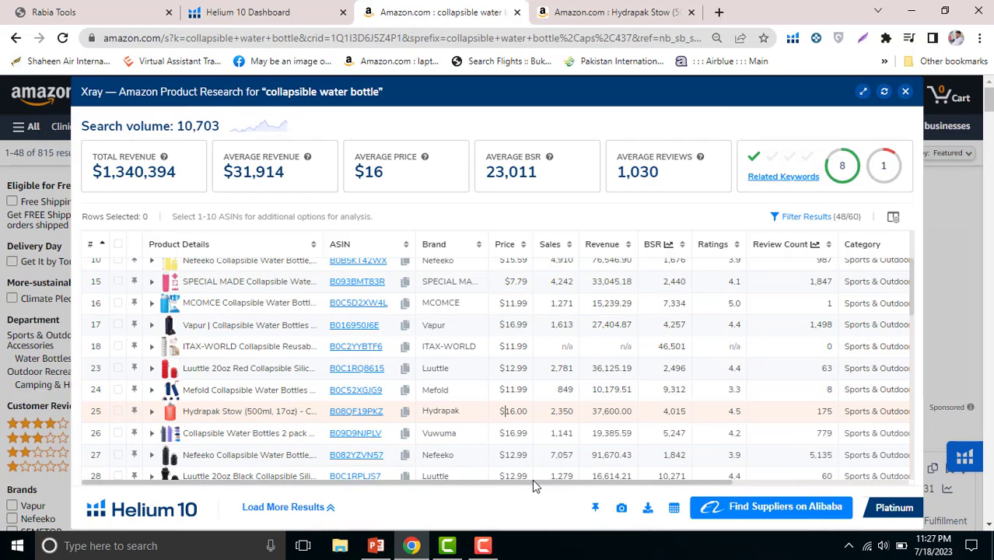
{"action": "left_click_drag", "start_coordinate": [534, 482], "coordinate": [722, 501]}
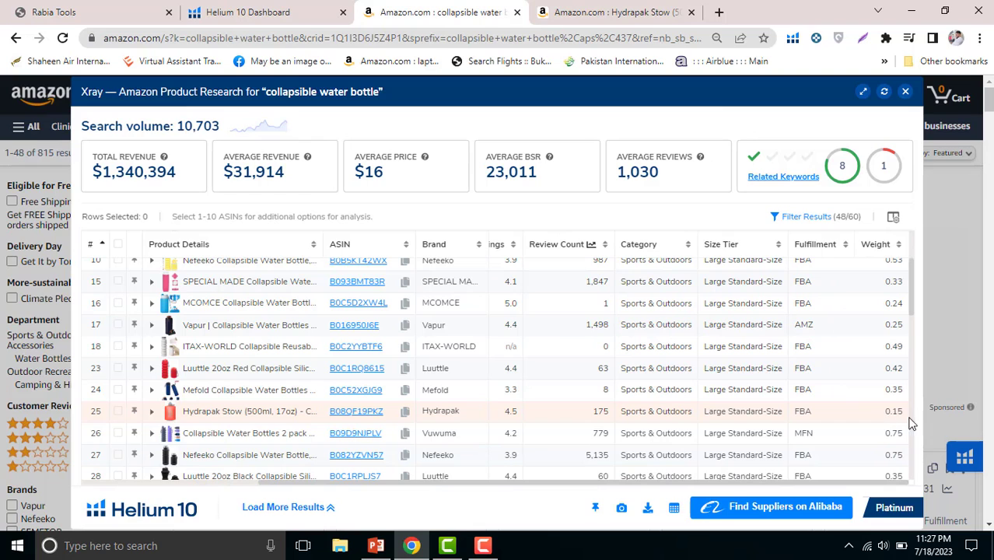
- Review the variations in the Hydrapak listing's own Xray report, and close the report
{"action": "left_click", "coordinate": [619, 13]}
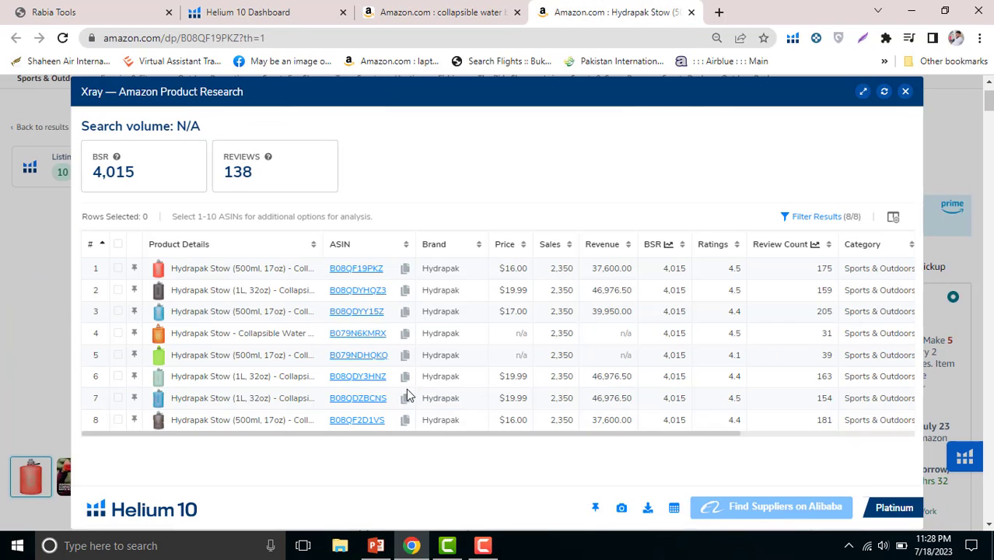
{"action": "left_click", "coordinate": [906, 93]}
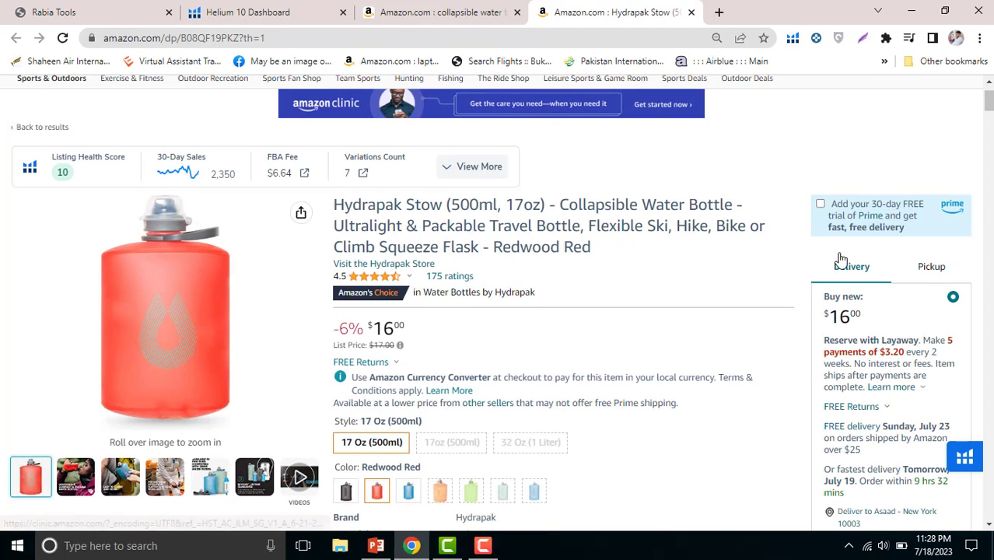
- Compare the Hydrapak Stow listing's product image and details with its row in the search-wide Xray report
{"action": "scroll", "coordinate": [961, 139], "scroll_direction": "down", "scroll_amount": 2}
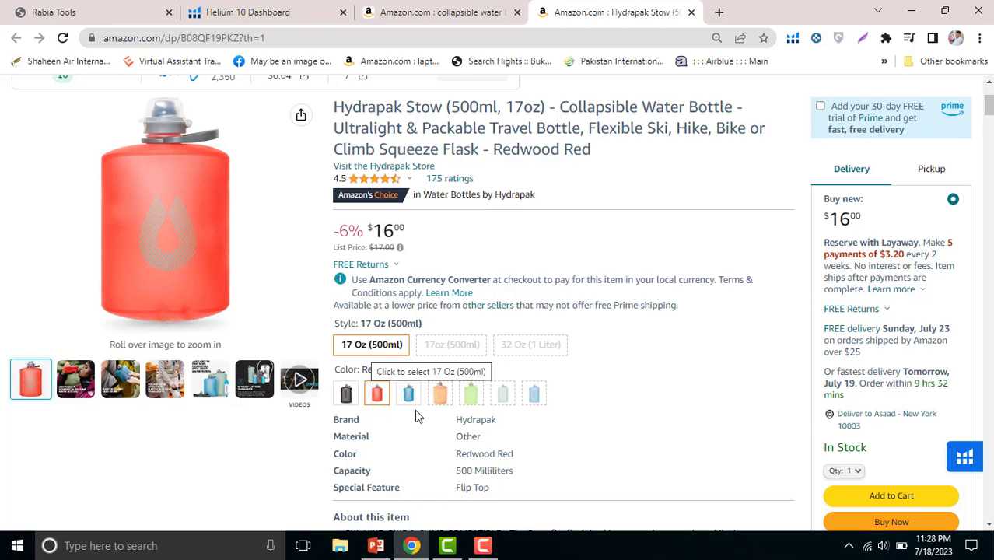
{"action": "left_click", "coordinate": [462, 9]}
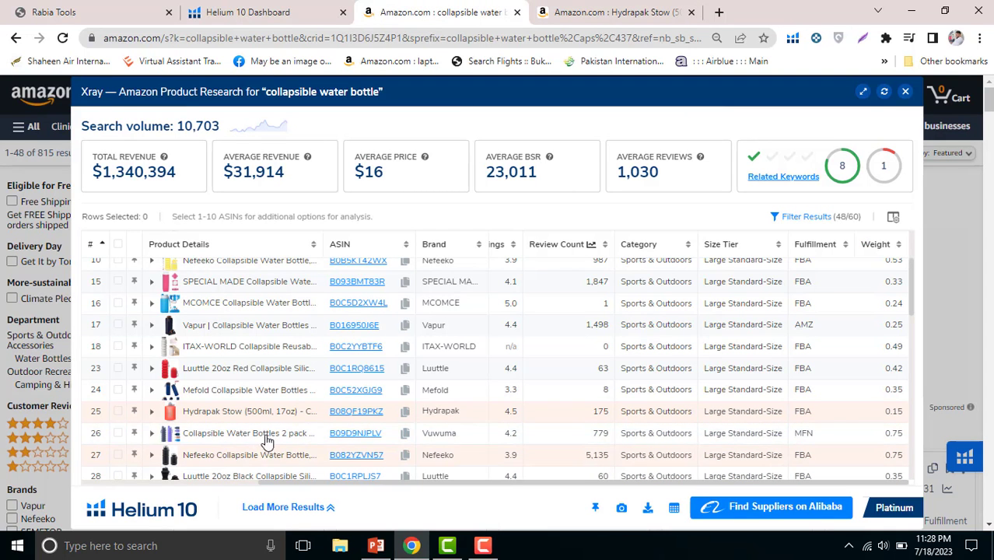
{"action": "mouse_move", "coordinate": [174, 419]}
{"action": "left_click", "coordinate": [560, 13]}
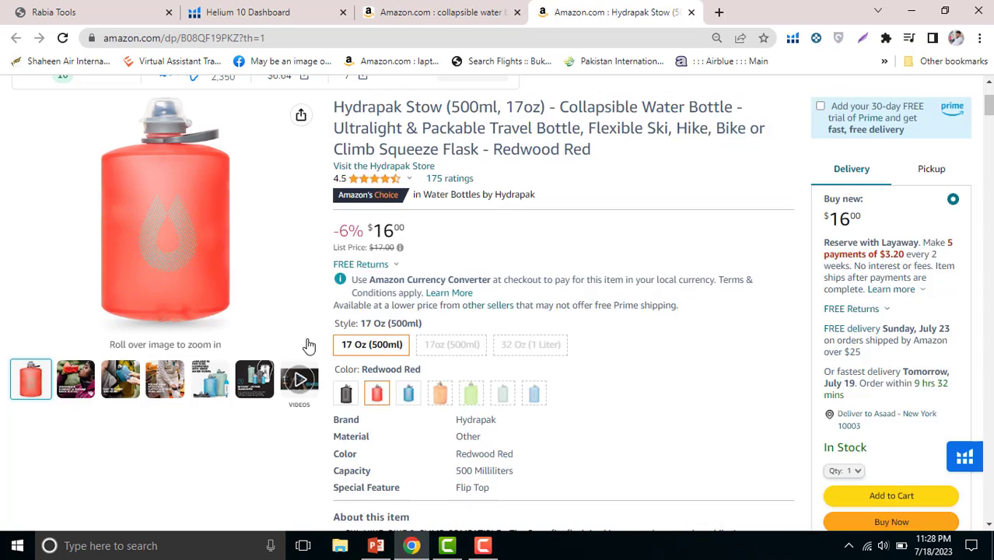
{"action": "mouse_move", "coordinate": [177, 250]}
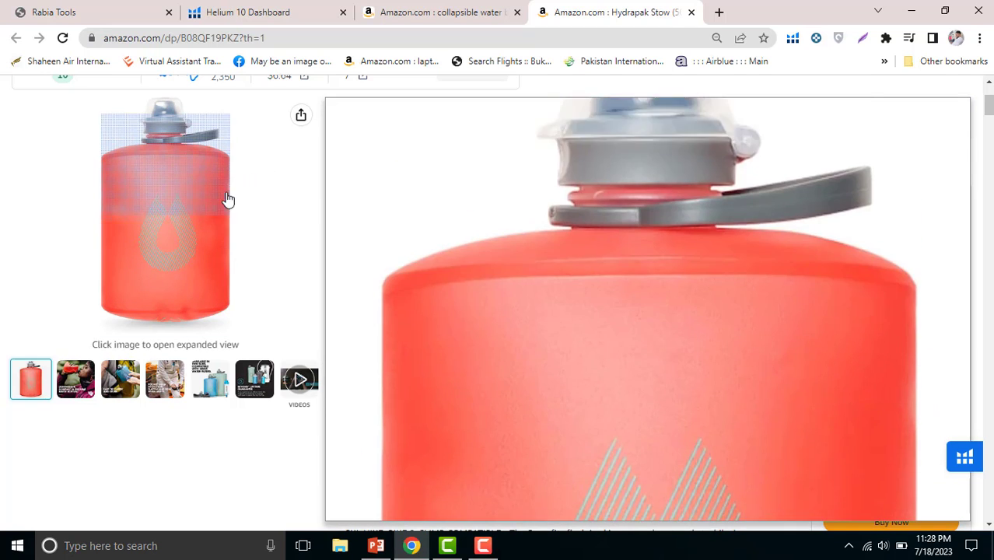
{"action": "scroll", "coordinate": [377, 229], "scroll_direction": "up", "scroll_amount": 3}
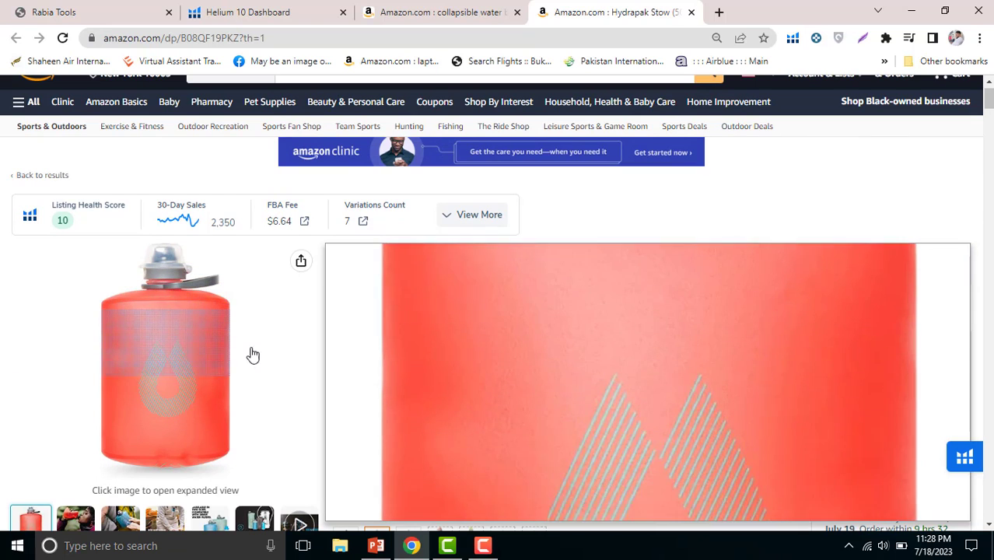
{"action": "left_click", "coordinate": [444, 8]}
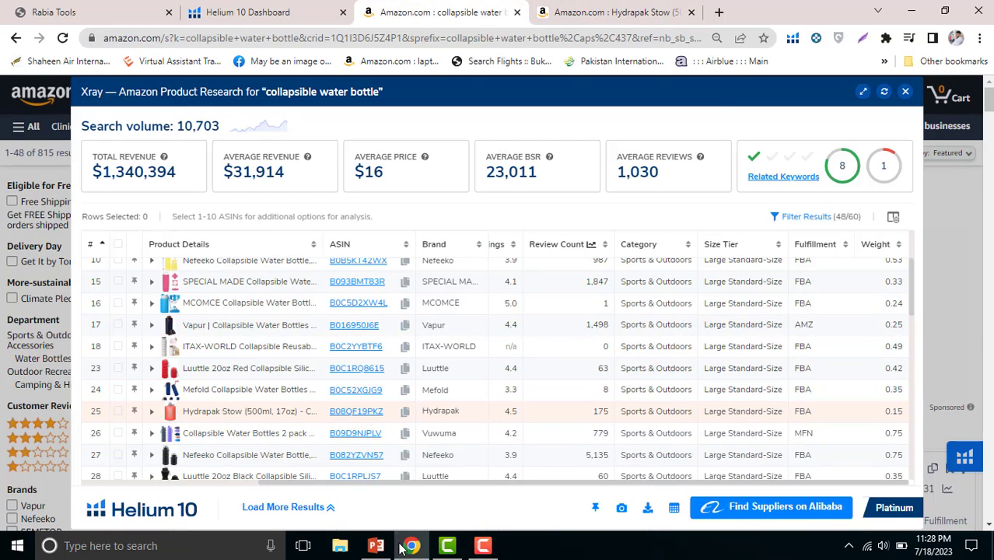
{"action": "left_click", "coordinate": [601, 7]}
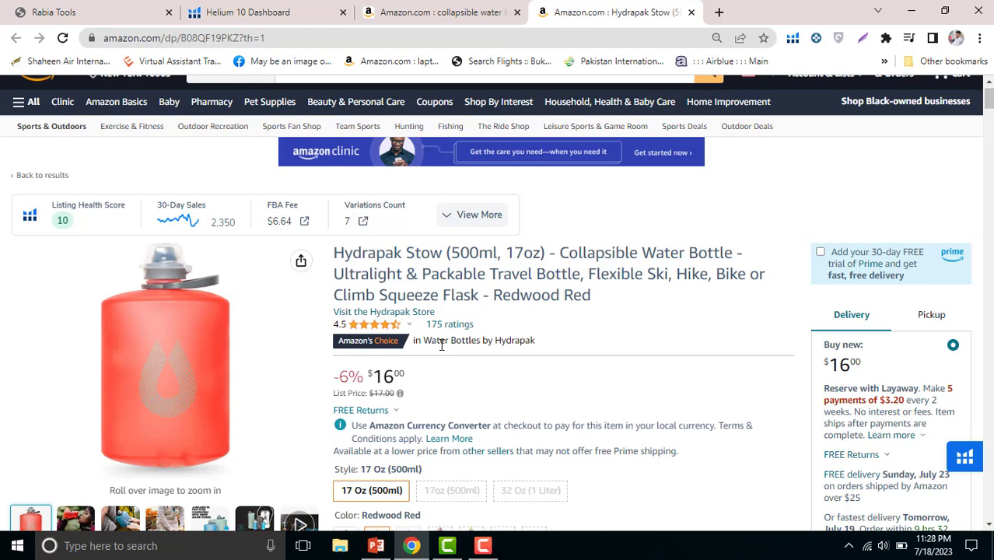
- Examine the Hydrapak listing's Helium 10 sales rank and price history over 1 Year and All Time
{"action": "scroll", "coordinate": [437, 296], "scroll_direction": "down", "scroll_amount": 1}
{"action": "scroll", "coordinate": [459, 348], "scroll_direction": "down", "scroll_amount": 1}
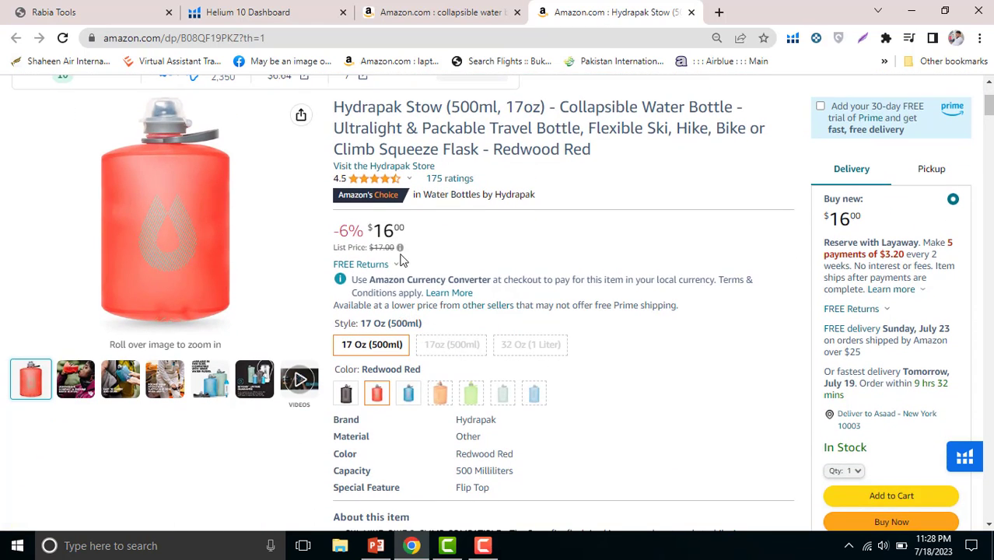
{"action": "scroll", "coordinate": [440, 311], "scroll_direction": "down", "scroll_amount": 3}
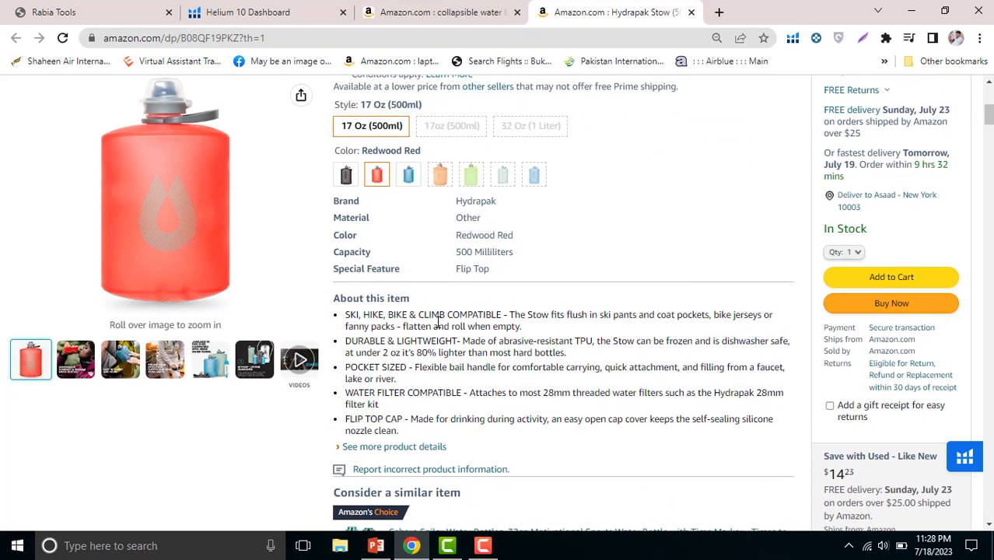
{"action": "scroll", "coordinate": [355, 300], "scroll_direction": "down", "scroll_amount": 3}
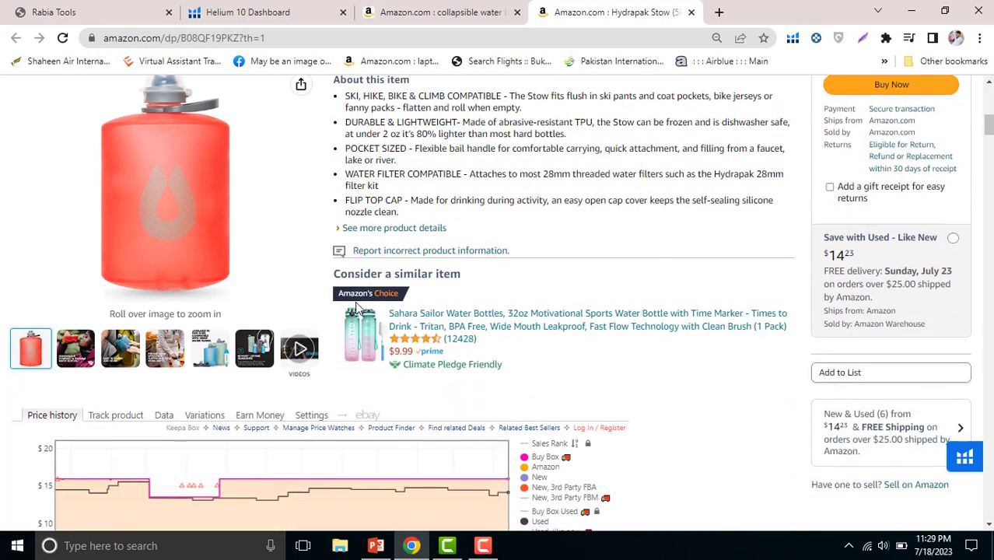
{"action": "scroll", "coordinate": [361, 307], "scroll_direction": "down", "scroll_amount": 5}
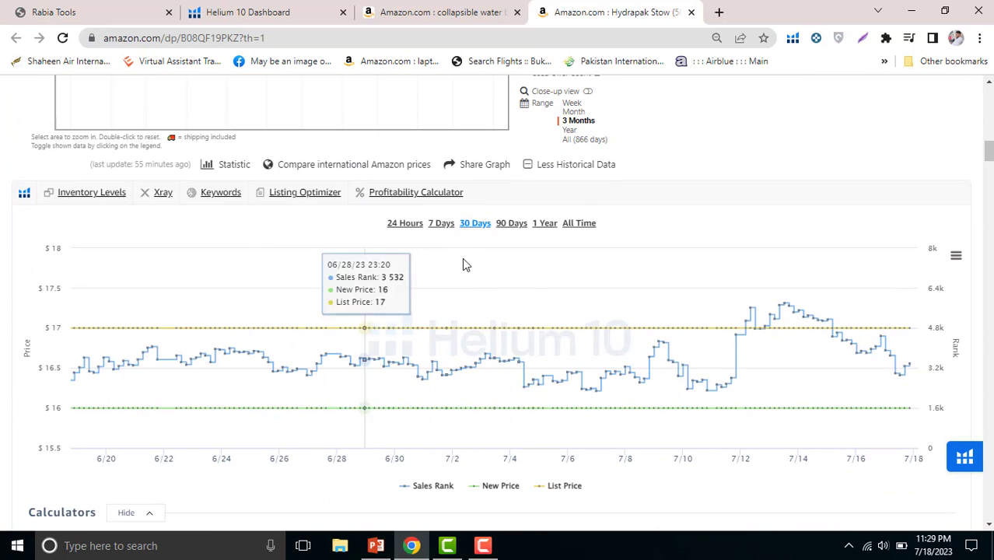
{"action": "left_click", "coordinate": [548, 225]}
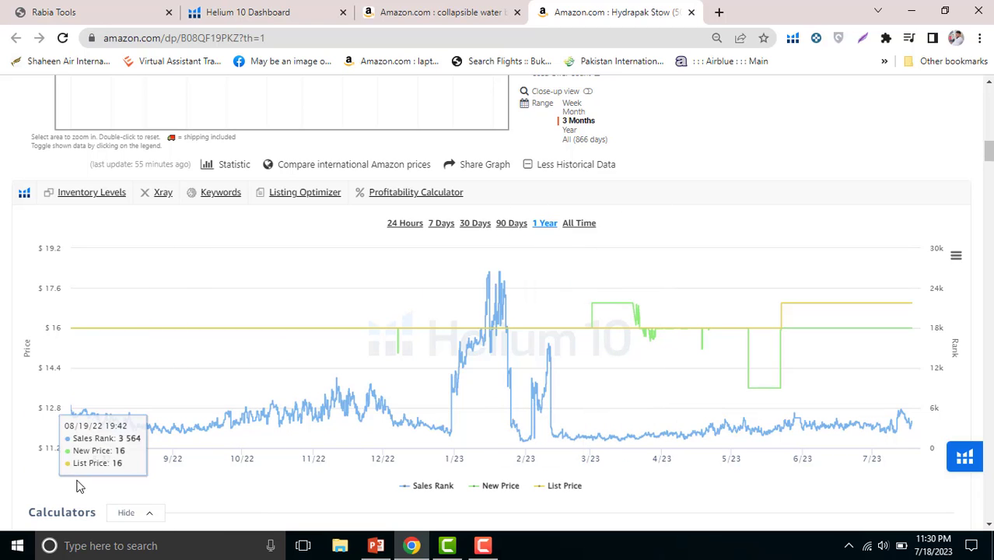
{"action": "left_click", "coordinate": [589, 225]}
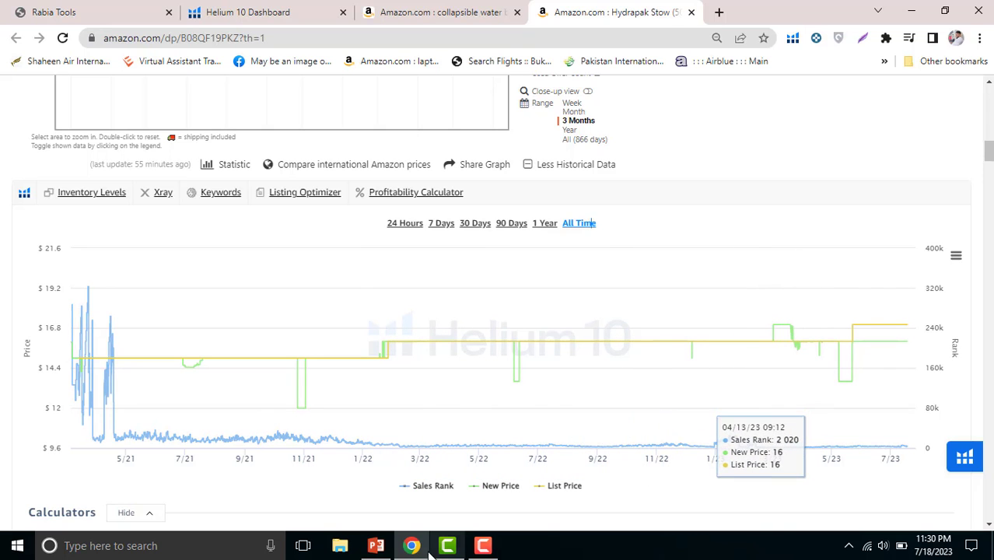
- Switch to PowerPoint and highlight the price, BSR consistency, reviews, revenue and listing-age points, ending with the whole criteria text
{"action": "left_click", "coordinate": [376, 546]}
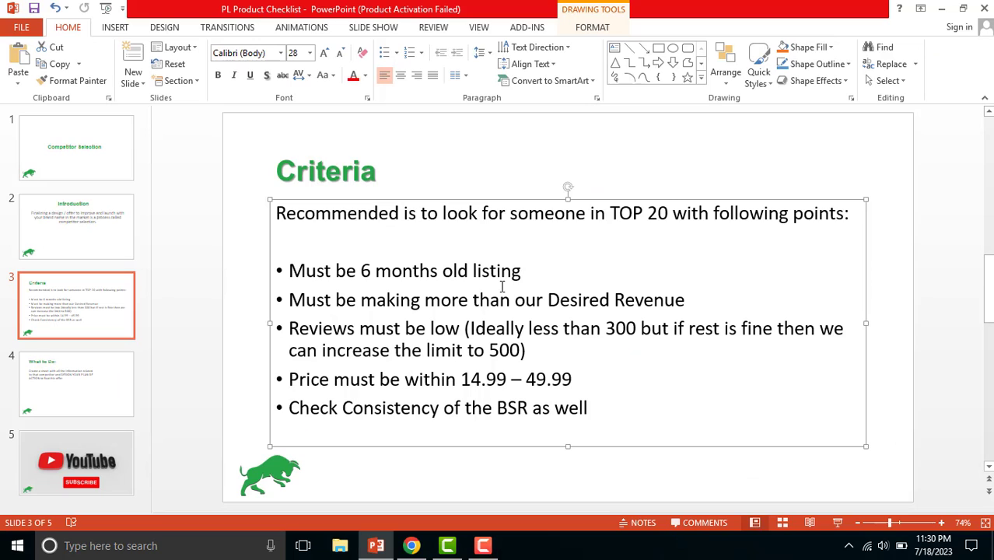
{"action": "left_click_drag", "start_coordinate": [459, 382], "coordinate": [677, 368]}
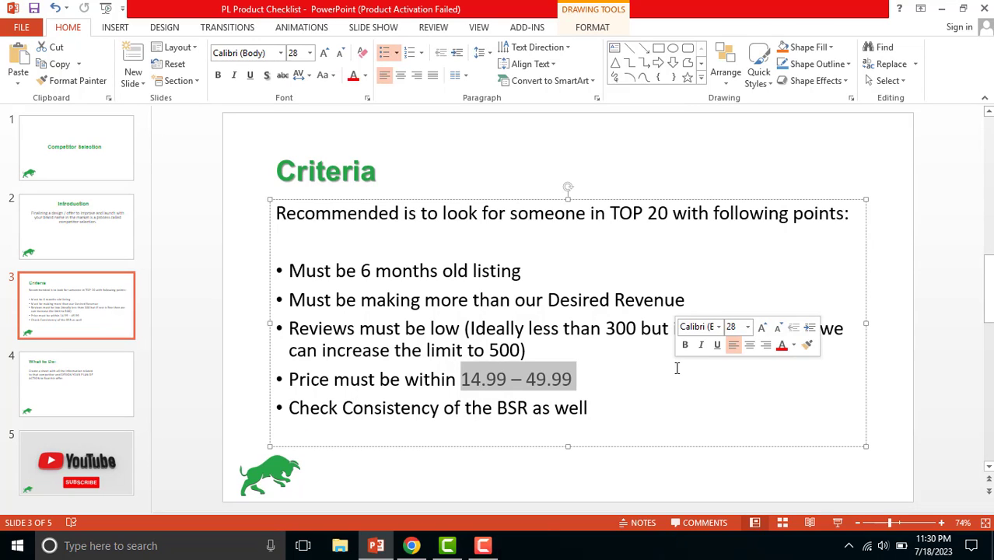
{"action": "left_click_drag", "start_coordinate": [417, 410], "coordinate": [578, 410]}
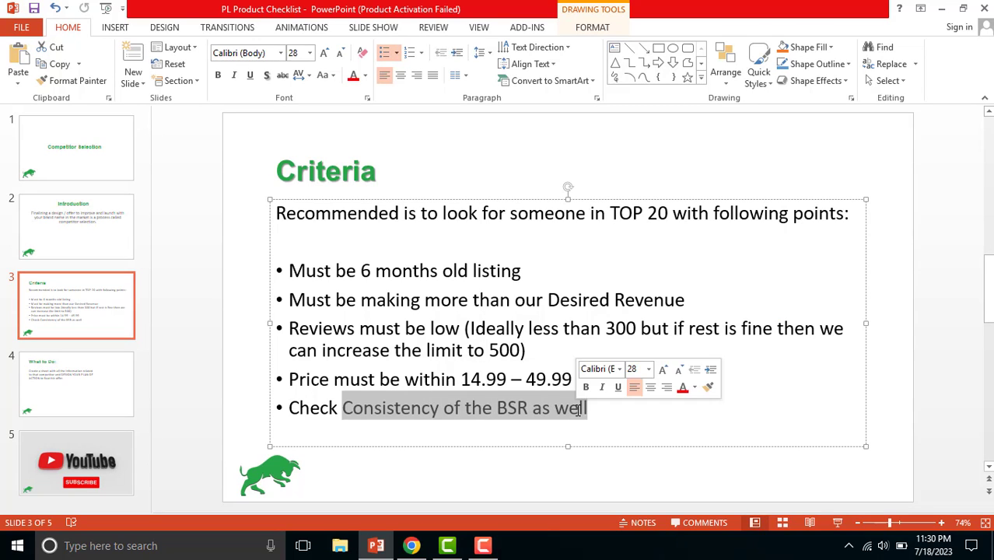
{"action": "left_click_drag", "start_coordinate": [570, 328], "coordinate": [672, 330]}
{"action": "left_click_drag", "start_coordinate": [517, 300], "coordinate": [685, 301]}
{"action": "left_click_drag", "start_coordinate": [324, 290], "coordinate": [473, 273]}
{"action": "left_click_drag", "start_coordinate": [593, 408], "coordinate": [304, 222]}
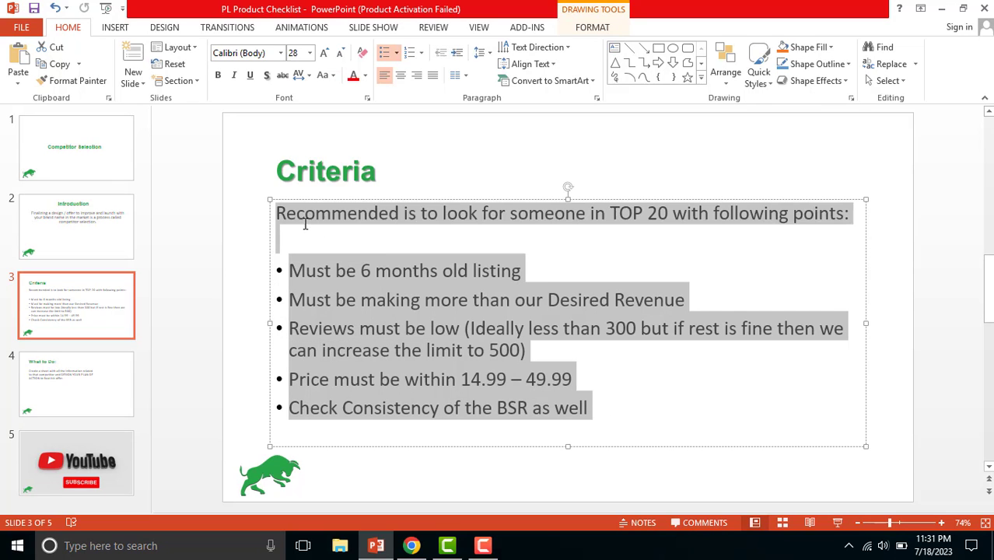
- Launch Excel 2013 with a blank workbook and widen all columns of the sheet equally
{"action": "left_click", "coordinate": [174, 554]}
{"action": "type", "text": "exc"}
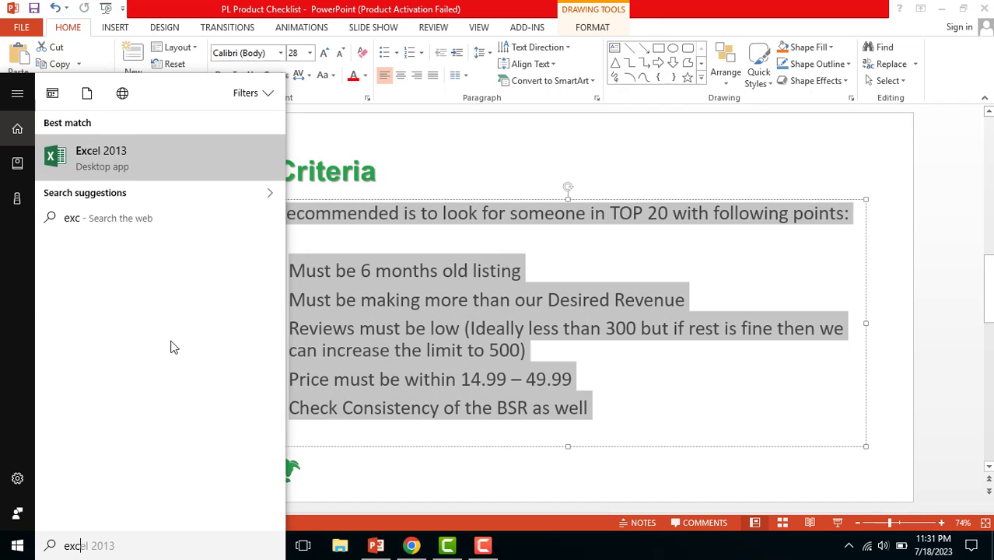
{"action": "left_click", "coordinate": [121, 161]}
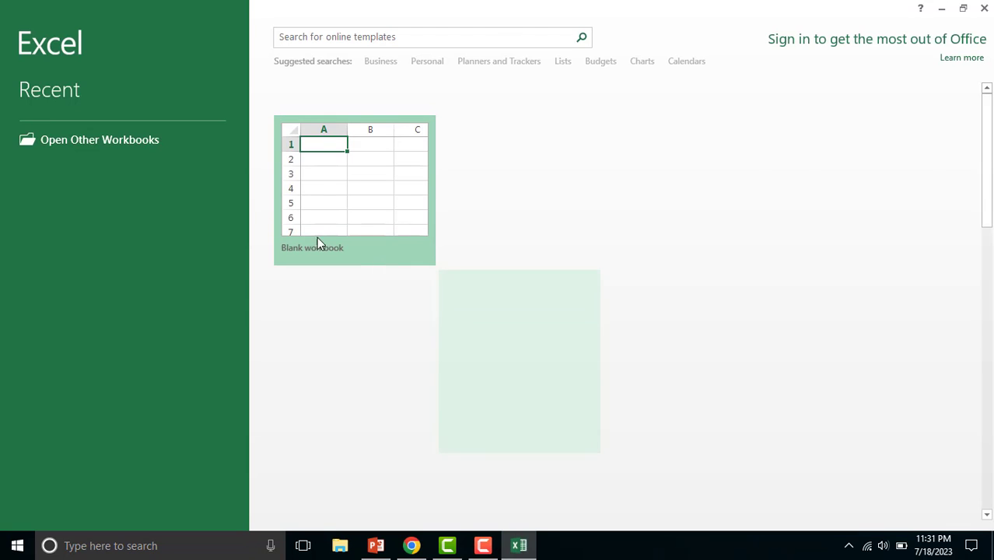
{"action": "left_click", "coordinate": [626, 406]}
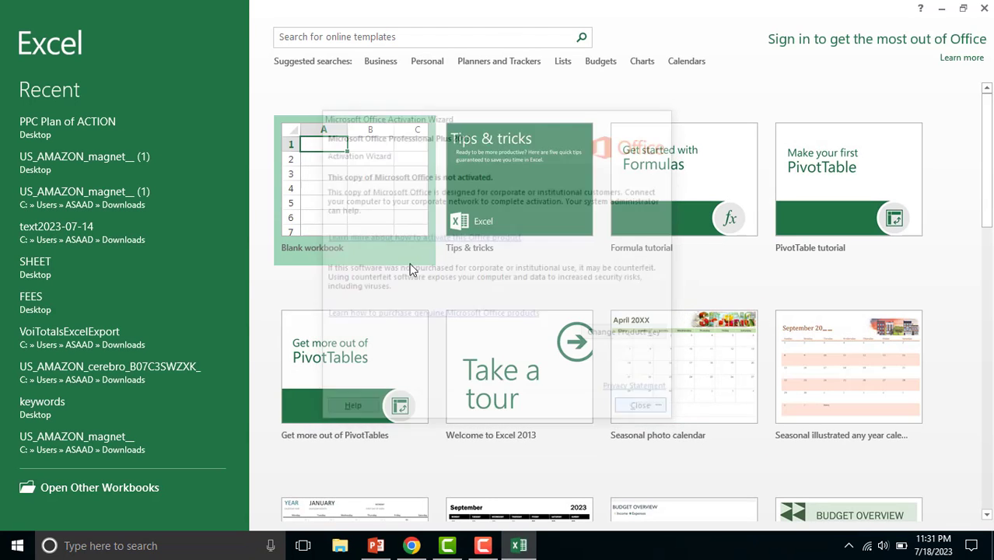
{"action": "left_click", "coordinate": [365, 215]}
{"action": "left_click", "coordinate": [11, 145]}
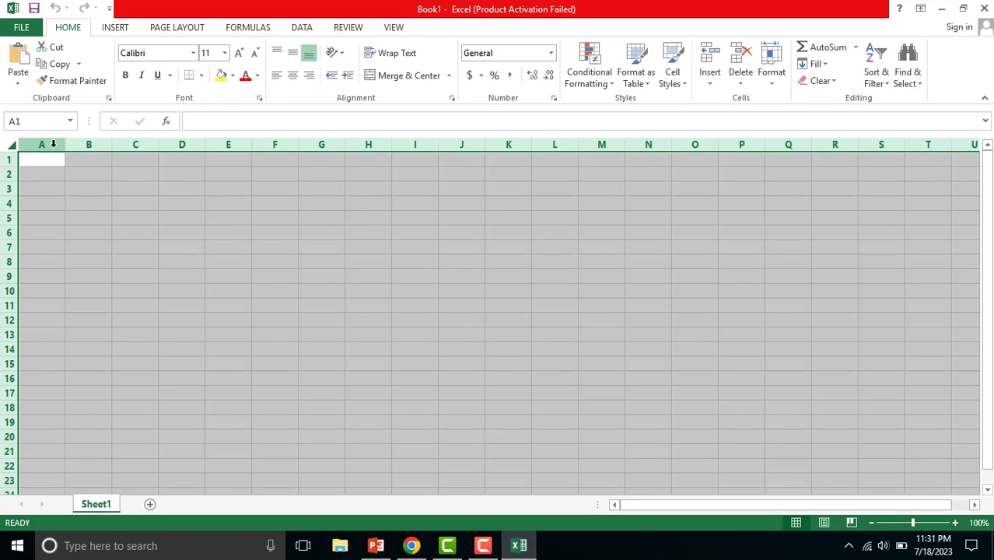
{"action": "left_click_drag", "start_coordinate": [114, 145], "coordinate": [174, 145]}
- Enter the headers Link, Price, Revenue, Reviews and Features in cells A1 to E1
{"action": "left_click", "coordinate": [81, 158]}
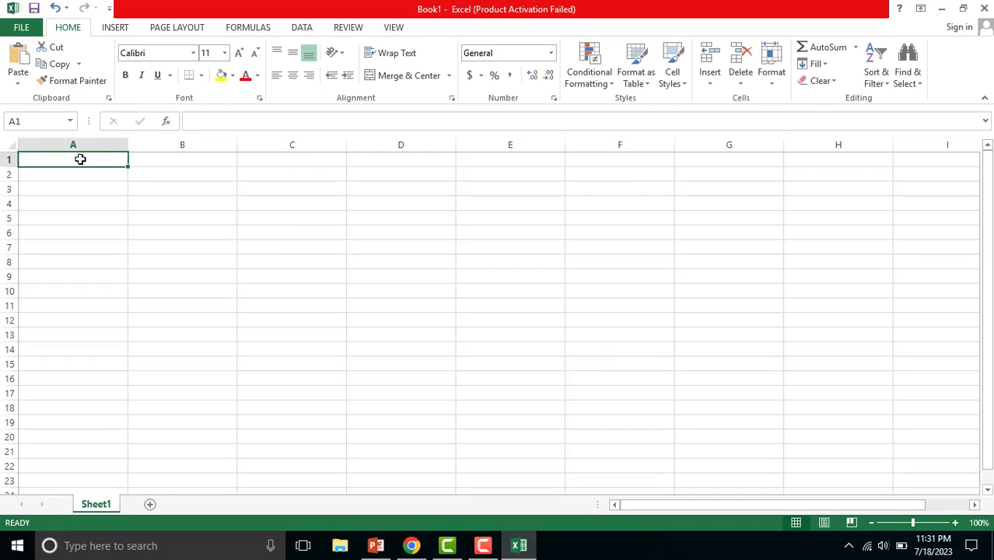
{"action": "type", "text": "Link"}
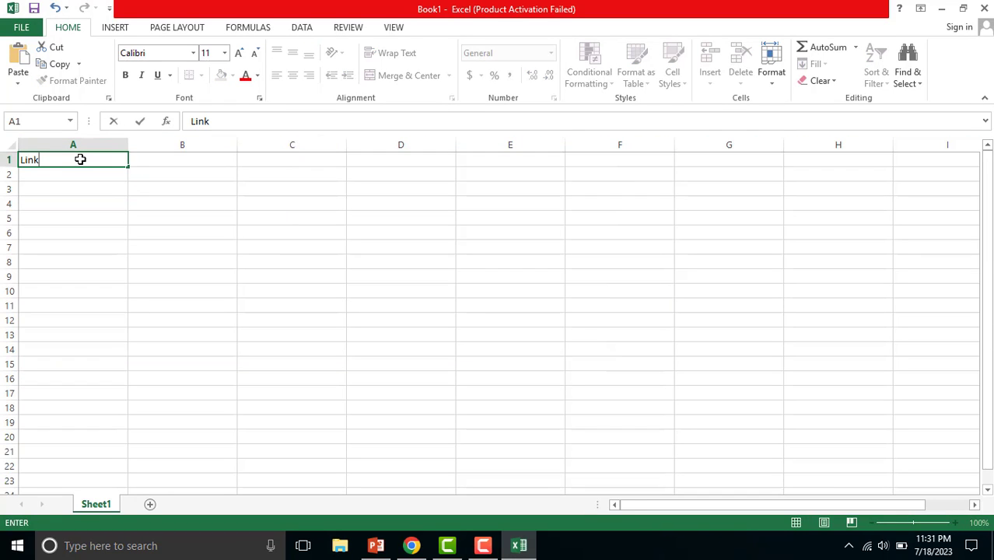
{"action": "left_click", "coordinate": [157, 158]}
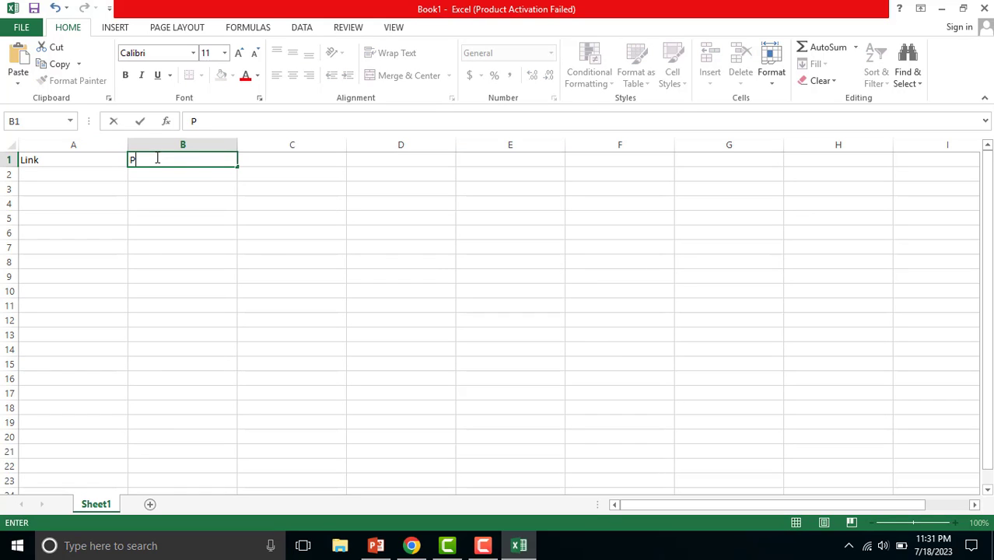
{"action": "left_click", "coordinate": [271, 160]}
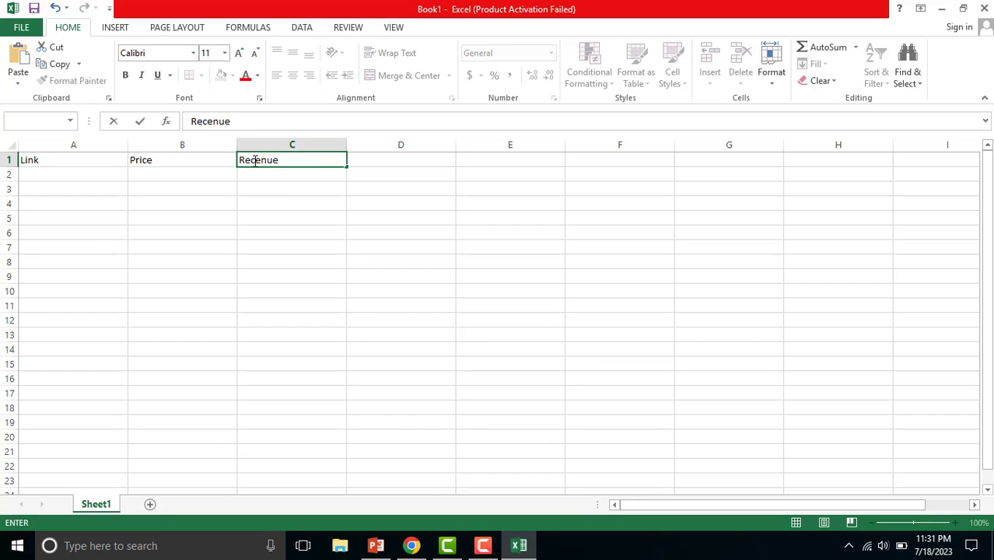
{"action": "key", "text": "BackSpace"}
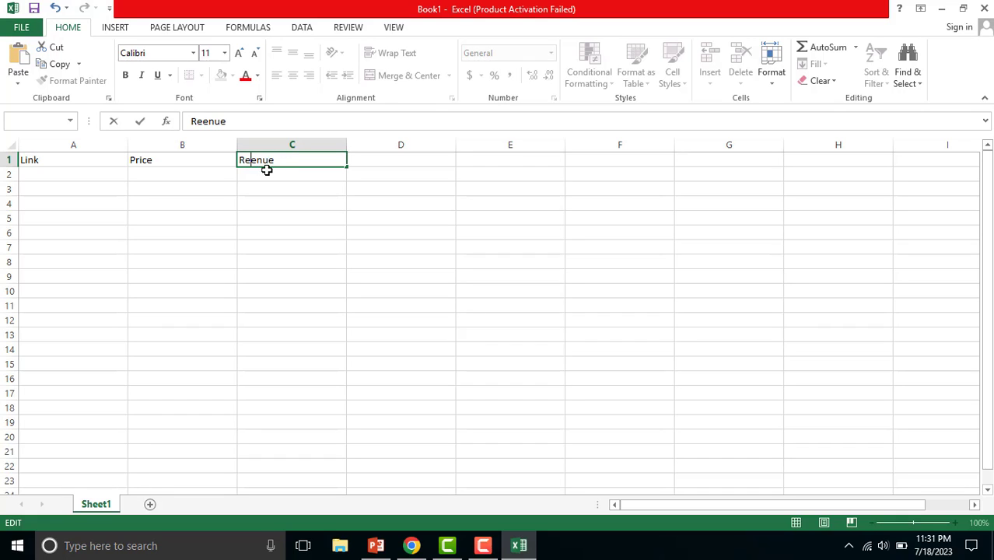
{"action": "type", "text": "b"}
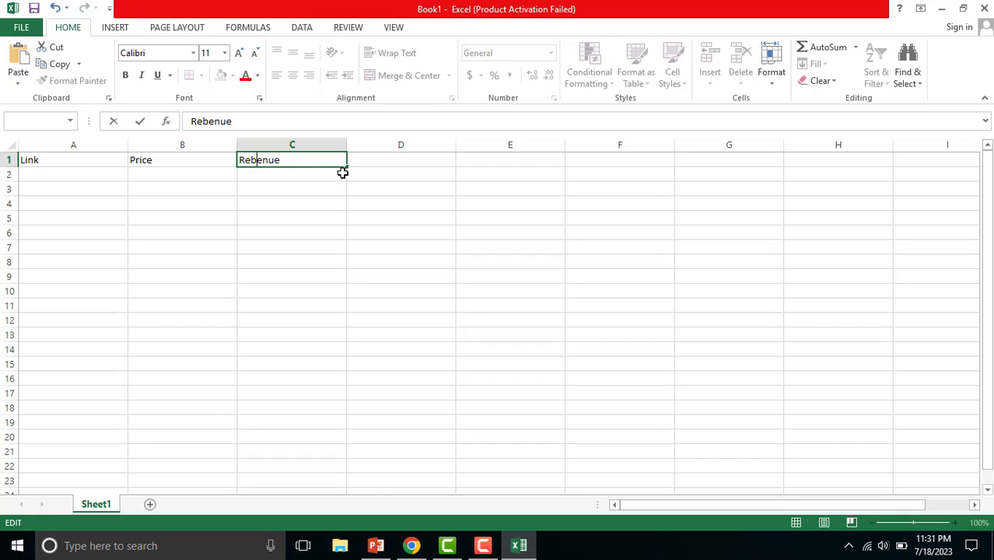
{"action": "key", "text": "BackSpace"}
{"action": "type", "text": "v"}
{"action": "left_click", "coordinate": [415, 161]}
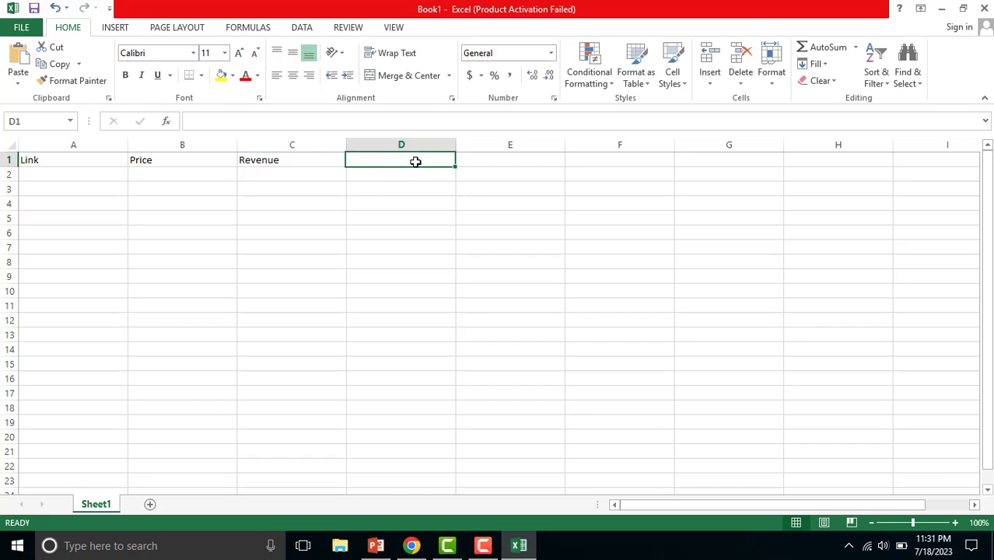
{"action": "double_click", "coordinate": [417, 161]}
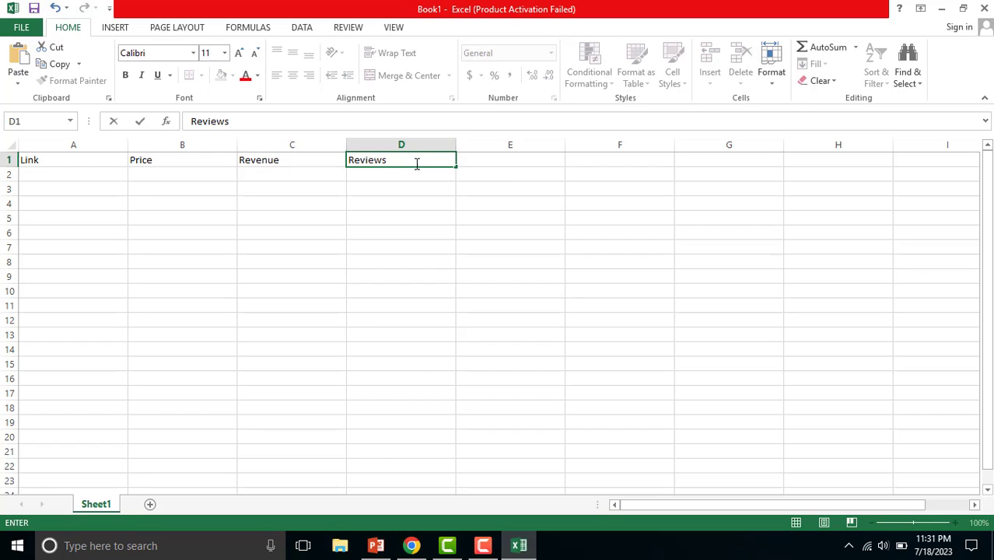
{"action": "left_click", "coordinate": [509, 161]}
{"action": "double_click", "coordinate": [509, 161]}
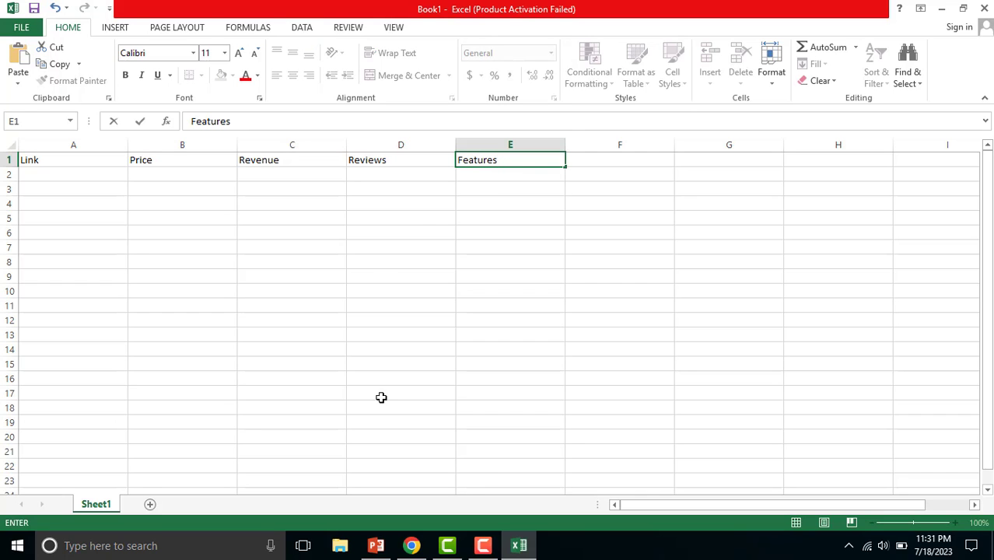
- Copy the Hydrapak listing's web address from Chrome into cell A2 of the Excel sheet
{"action": "left_click", "coordinate": [412, 545]}
{"action": "left_click", "coordinate": [375, 35]}
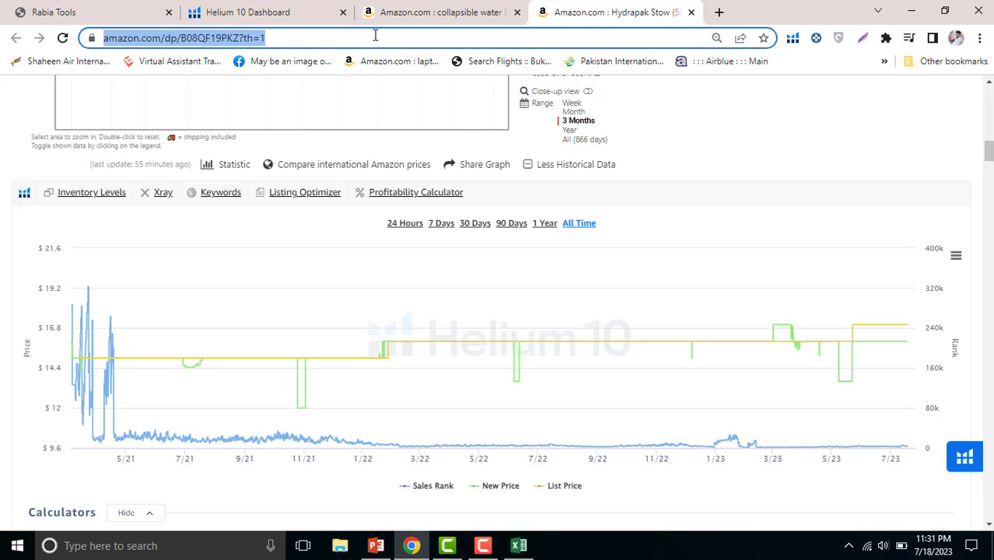
{"action": "key", "text": "alt+Tab"}
{"action": "left_click", "coordinate": [58, 176]}
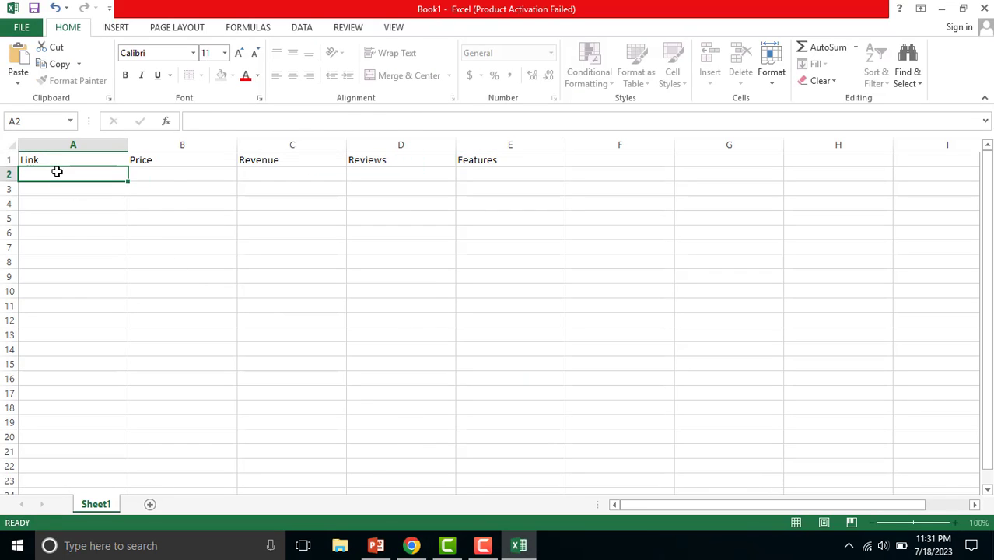
{"action": "type", "text": "https://www.amazon.com/dp/B08QF19PKZ?th=1"}
{"action": "left_click", "coordinate": [54, 231]}
- Centre all cells horizontally and vertically, and widen column A to fit the full listing link
{"action": "left_click", "coordinate": [5, 144]}
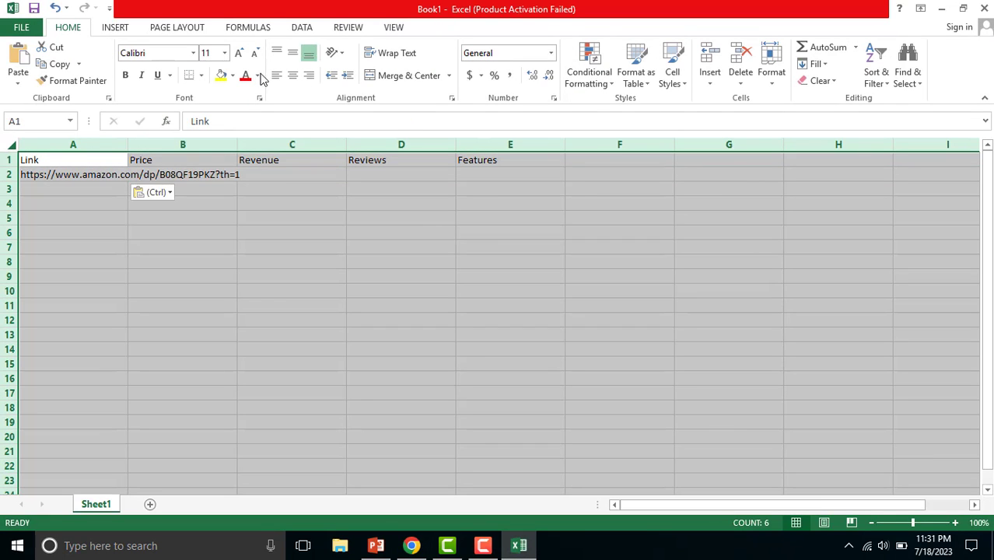
{"action": "left_click", "coordinate": [293, 52]}
{"action": "left_click", "coordinate": [292, 74]}
{"action": "left_click", "coordinate": [393, 246]}
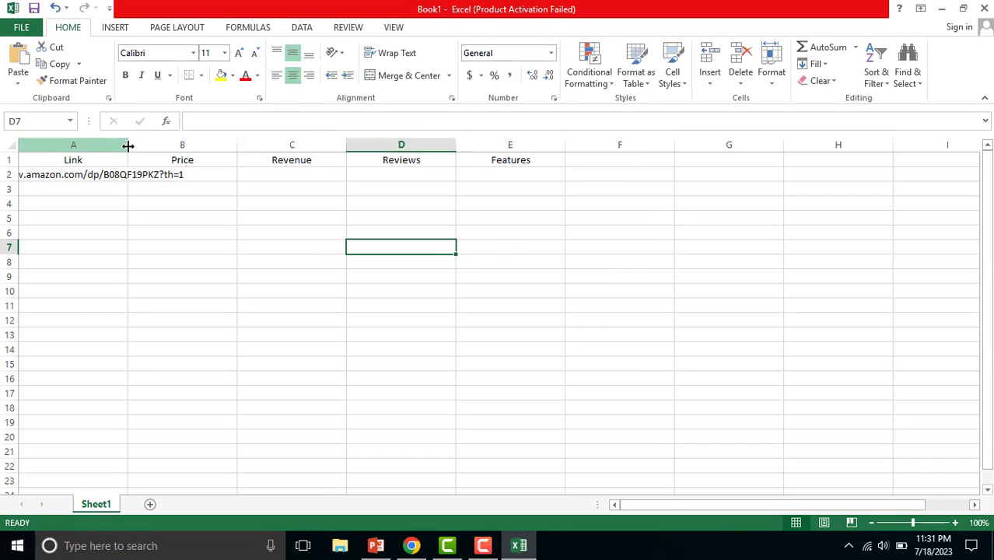
{"action": "left_click_drag", "start_coordinate": [128, 145], "coordinate": [340, 148]}
{"action": "left_click", "coordinate": [224, 261]}
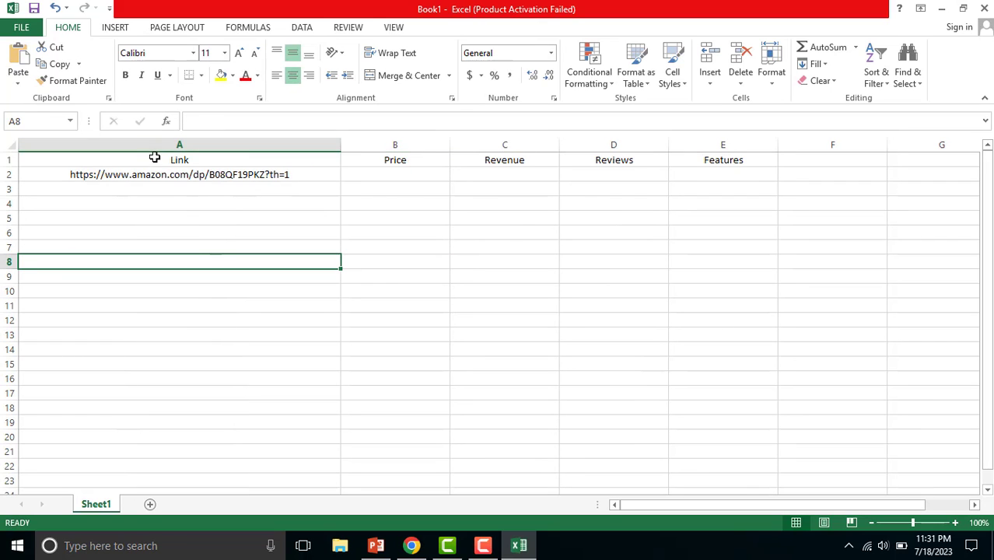
- Make the headers in A1 to E1 bold with a yellow fill, and increase the heights of rows 1 and 2
{"action": "left_click_drag", "start_coordinate": [156, 158], "coordinate": [710, 158]}
{"action": "key", "text": "ctrl+b"}
{"action": "left_click_drag", "start_coordinate": [15, 167], "coordinate": [14, 176]}
{"action": "left_click", "coordinate": [221, 77]}
{"action": "left_click", "coordinate": [302, 286]}
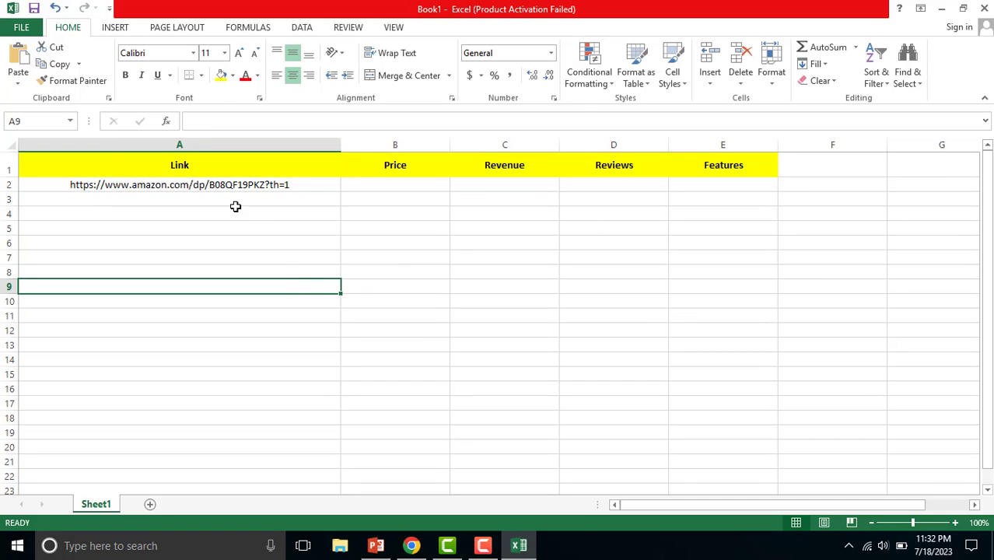
{"action": "left_click_drag", "start_coordinate": [11, 192], "coordinate": [11, 203]}
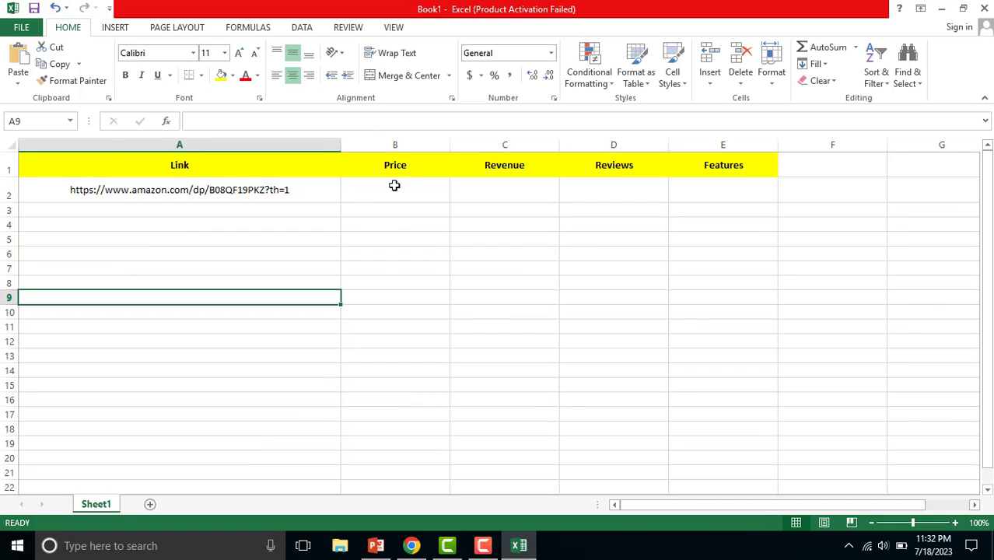
- Check the Hydrapak listing's price in Chrome and enter $16 in cell B2 of the Excel sheet
{"action": "left_click", "coordinate": [394, 185]}
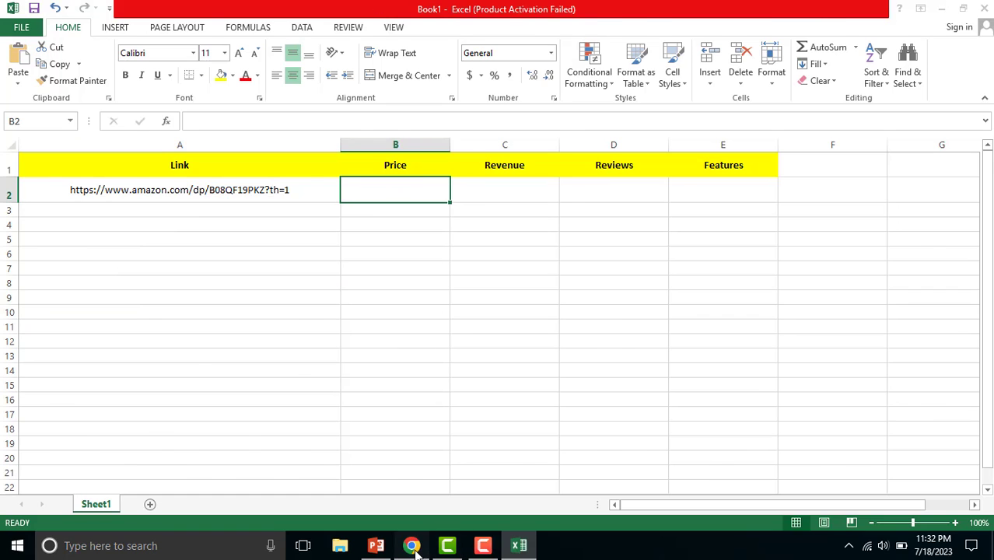
{"action": "left_click", "coordinate": [411, 545]}
{"action": "scroll", "coordinate": [459, 354], "scroll_direction": "up", "scroll_amount": 3}
{"action": "scroll", "coordinate": [493, 330], "scroll_direction": "up", "scroll_amount": 6}
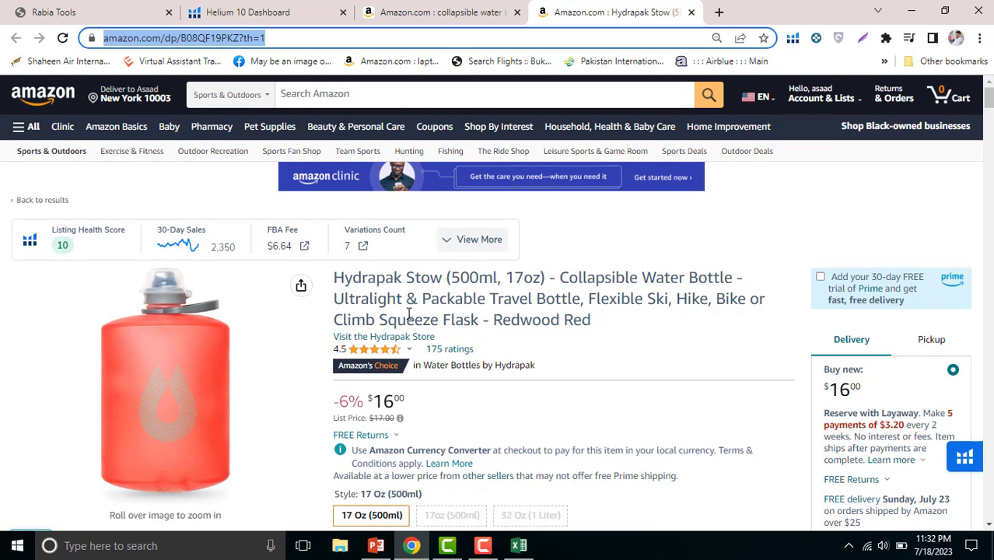
{"action": "left_click", "coordinate": [519, 547]}
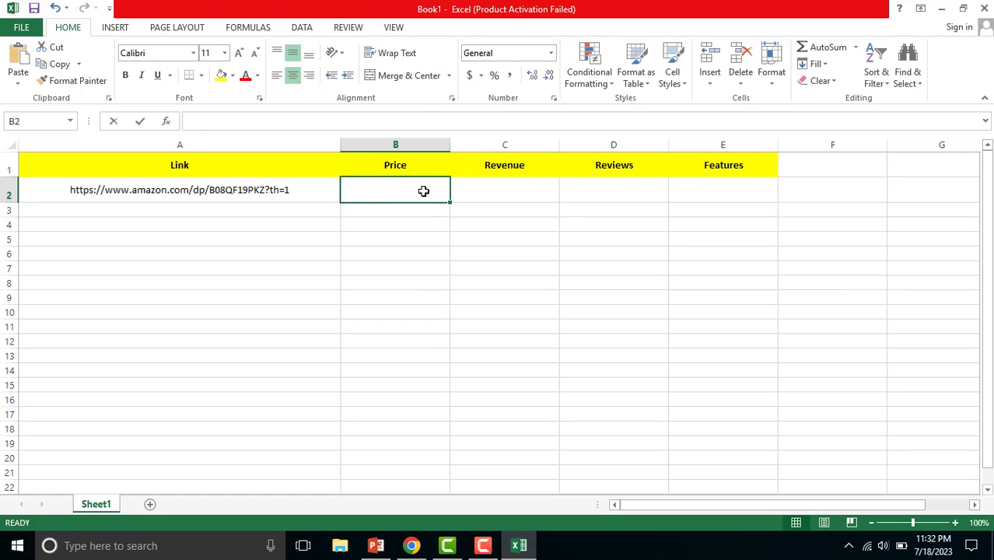
{"action": "type", "text": "$16"}
- Enter $37,000 as the revenue in cell C2 and 175 as the reviews in cell D2
{"action": "left_click", "coordinate": [510, 196]}
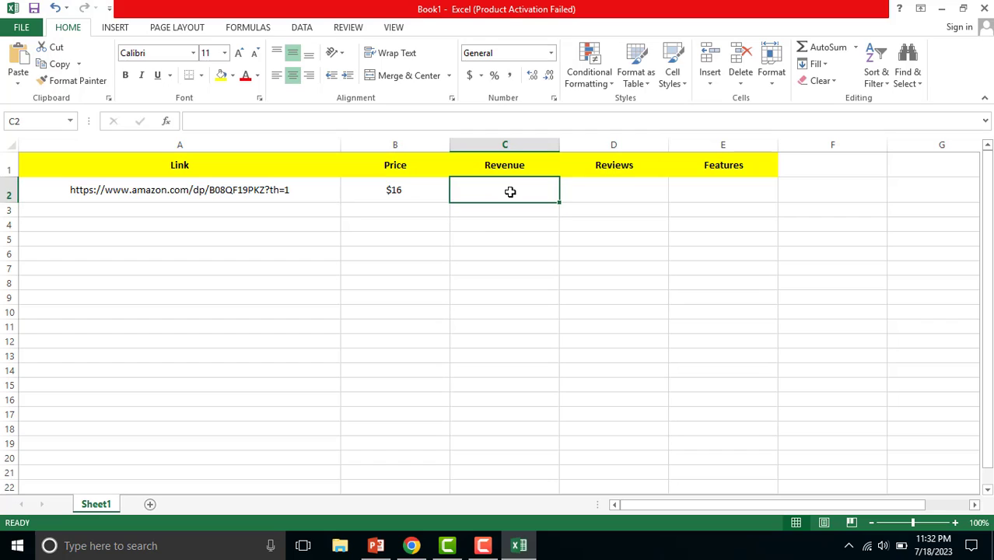
{"action": "type", "text": "$"}
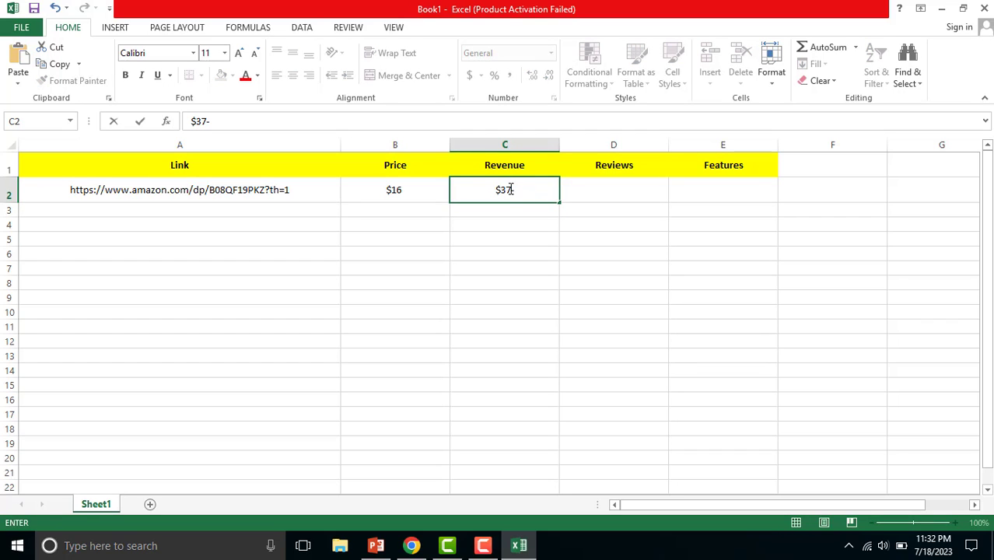
{"action": "type", "text": "37,000"}
{"action": "left_click", "coordinate": [614, 187]}
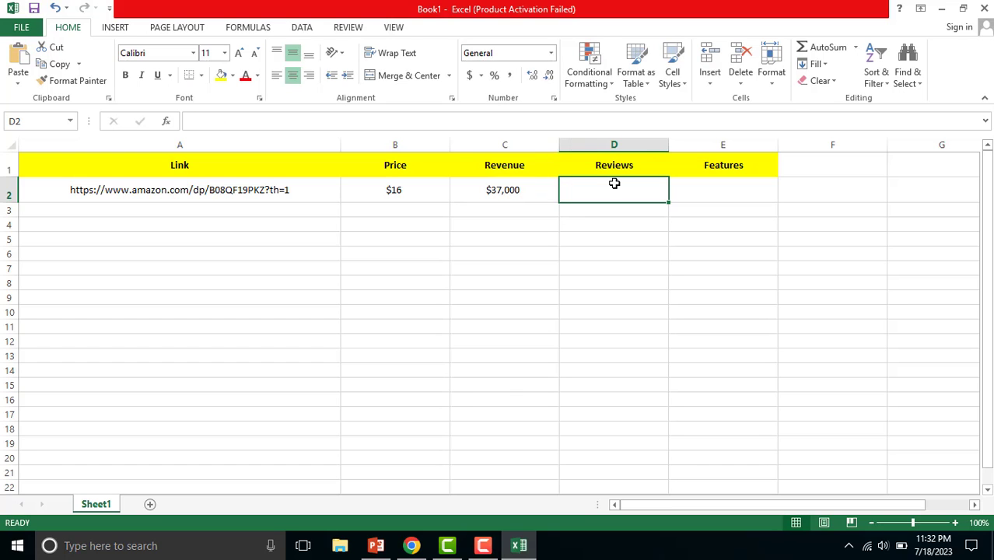
{"action": "type", "text": "175"}
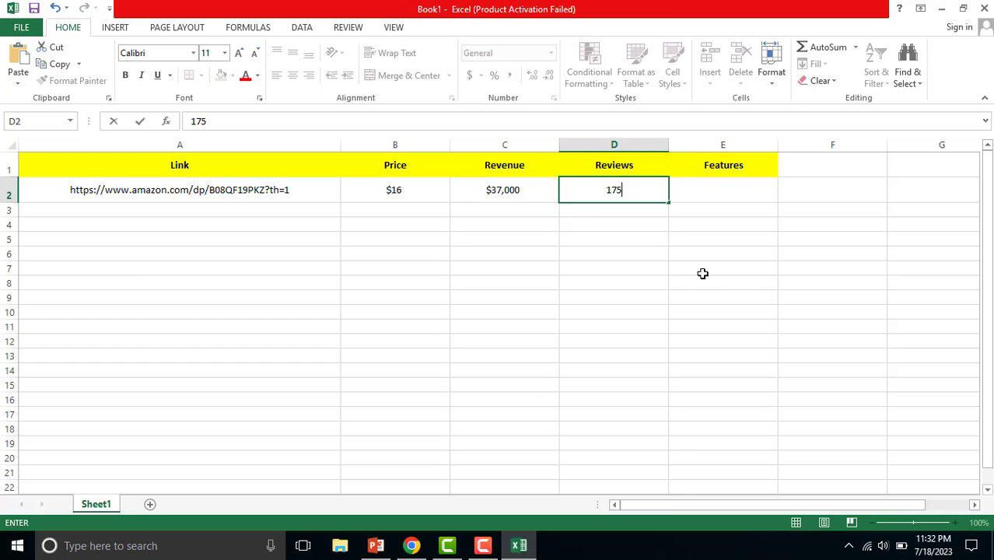
- Look up the bottle's capacity in the Chrome listing title and enter 500 ml in cell E2 of the Excel sheet
{"action": "left_click", "coordinate": [717, 196]}
{"action": "left_click", "coordinate": [411, 545]}
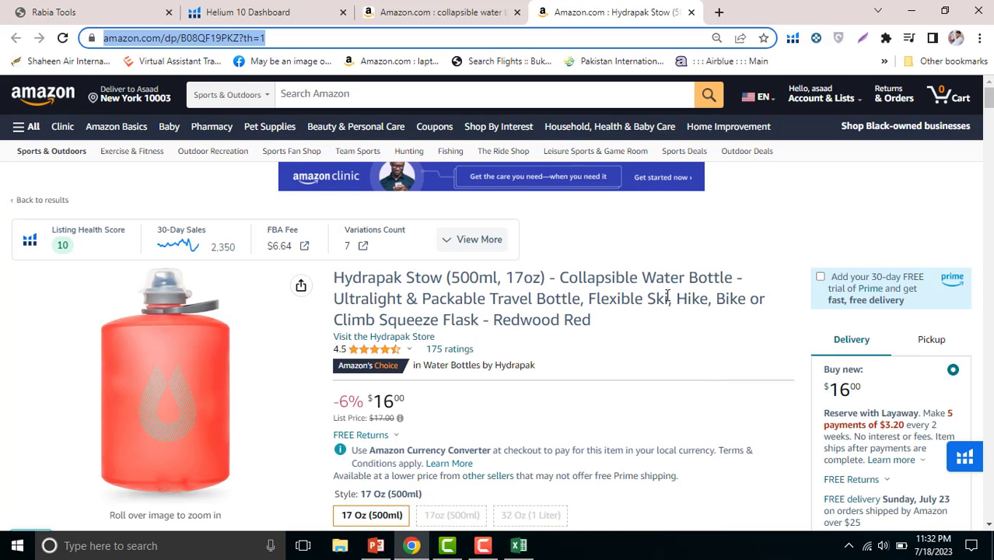
{"action": "scroll", "coordinate": [668, 298], "scroll_direction": "down", "scroll_amount": 2}
{"action": "scroll", "coordinate": [638, 278], "scroll_direction": "up", "scroll_amount": 1}
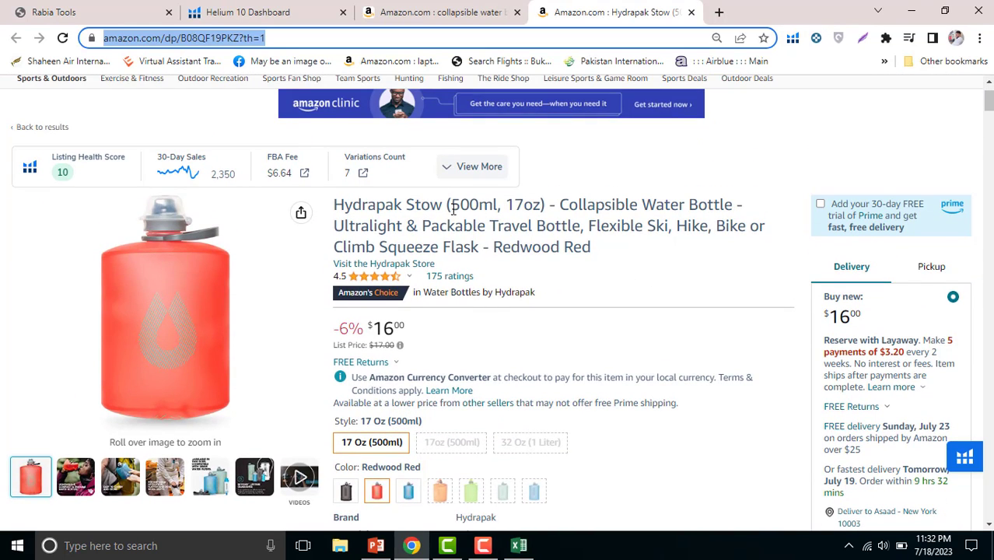
{"action": "left_click_drag", "start_coordinate": [450, 206], "coordinate": [507, 207]}
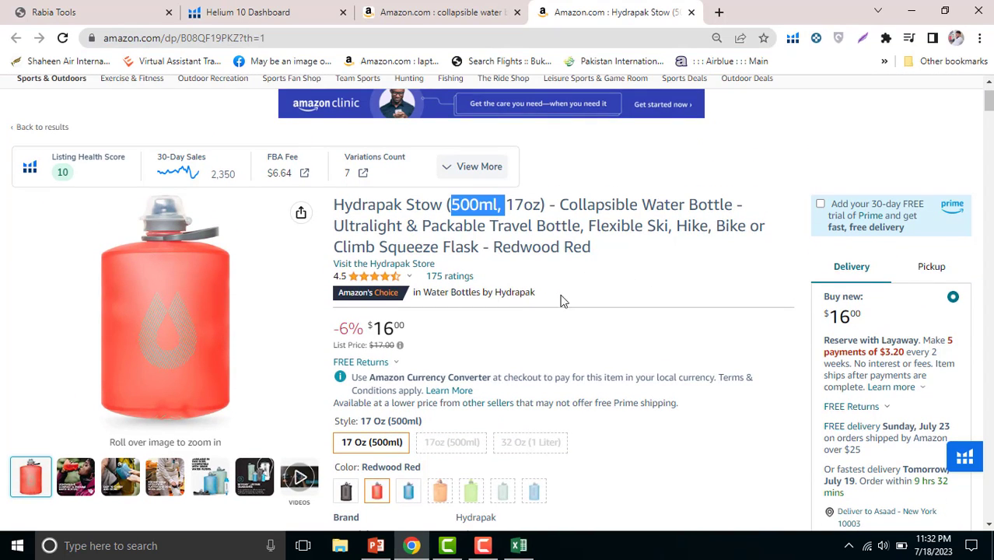
{"action": "left_click", "coordinate": [518, 545]}
{"action": "double_click", "coordinate": [715, 195]}
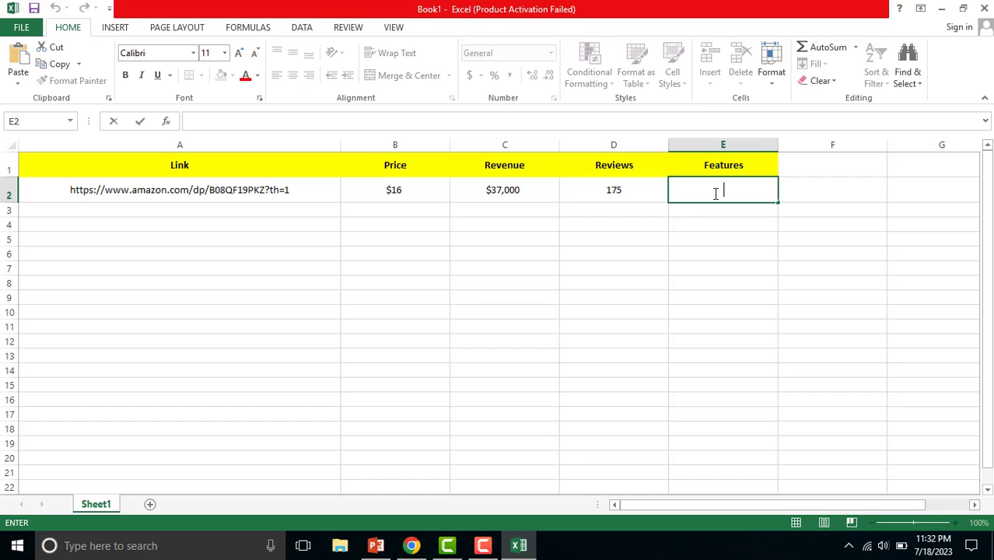
{"action": "type", "text": "500 ml Co"}
{"action": "key", "text": "BackSpace"}
{"action": "key", "text": "BackSpace"}
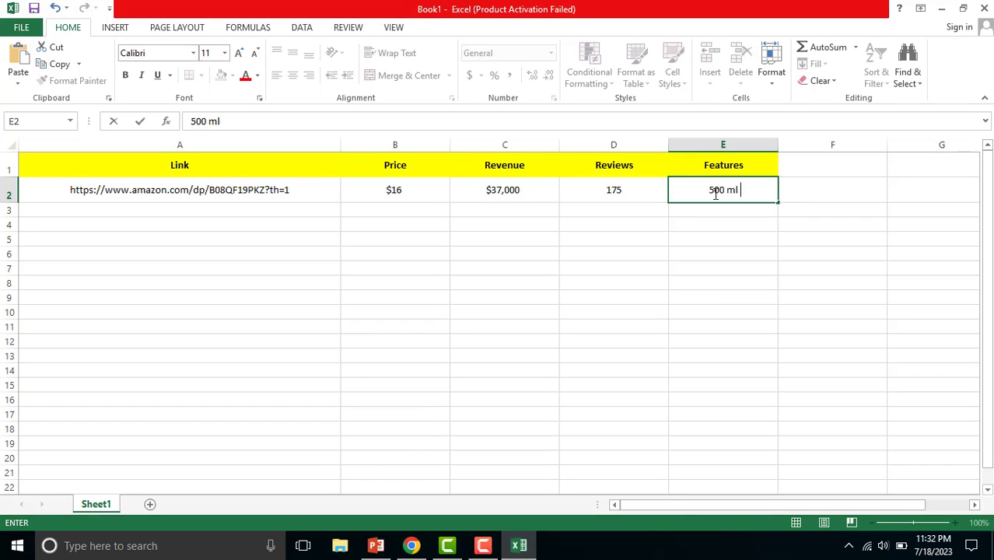
- Copy the colour "Redwood Red" from the Chrome listing title into Excel cell E3 and increase the height of row 3
{"action": "left_click", "coordinate": [416, 546]}
{"action": "left_click", "coordinate": [543, 252]}
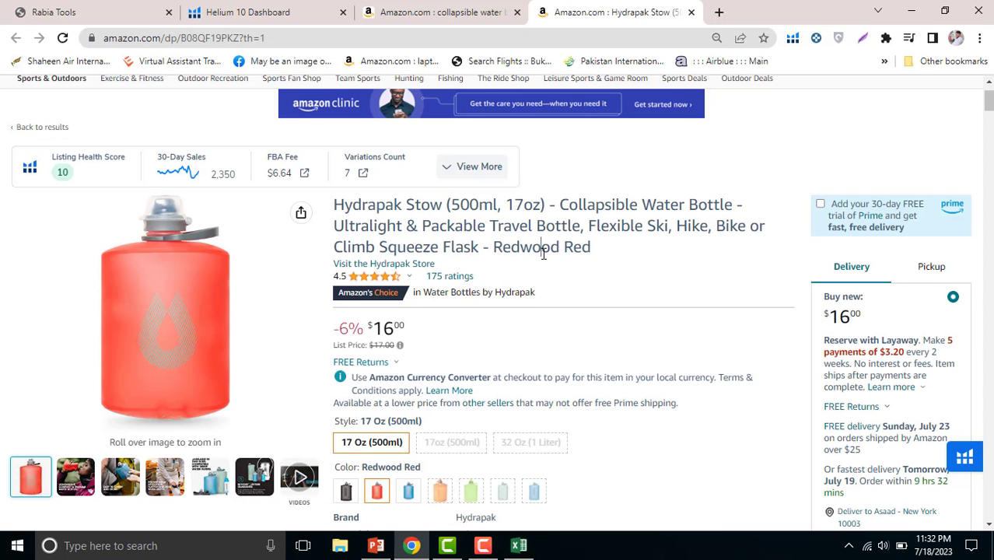
{"action": "left_click_drag", "start_coordinate": [501, 248], "coordinate": [604, 257]}
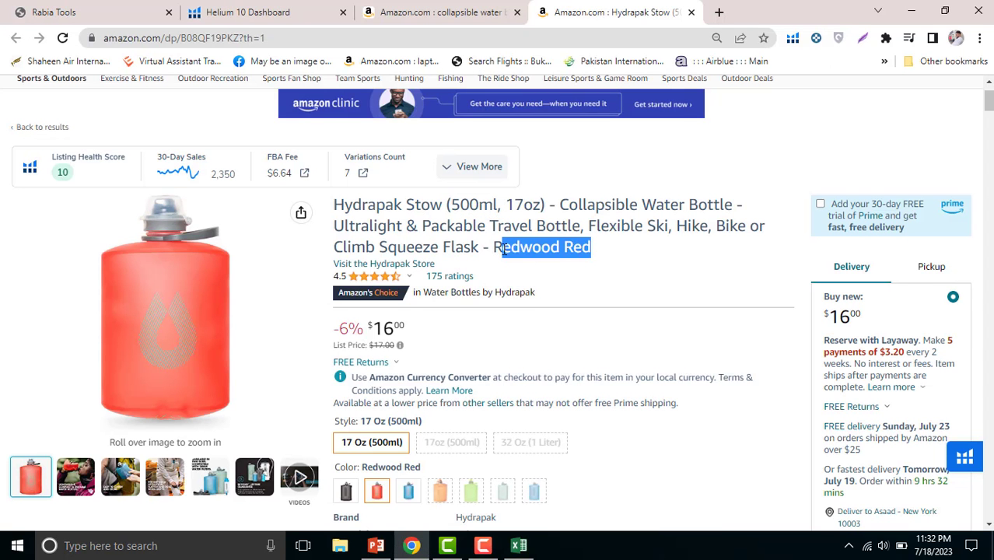
{"action": "left_click_drag", "start_coordinate": [493, 247], "coordinate": [604, 258]}
{"action": "key", "text": "ctrl+c"}
{"action": "left_click", "coordinate": [519, 546]}
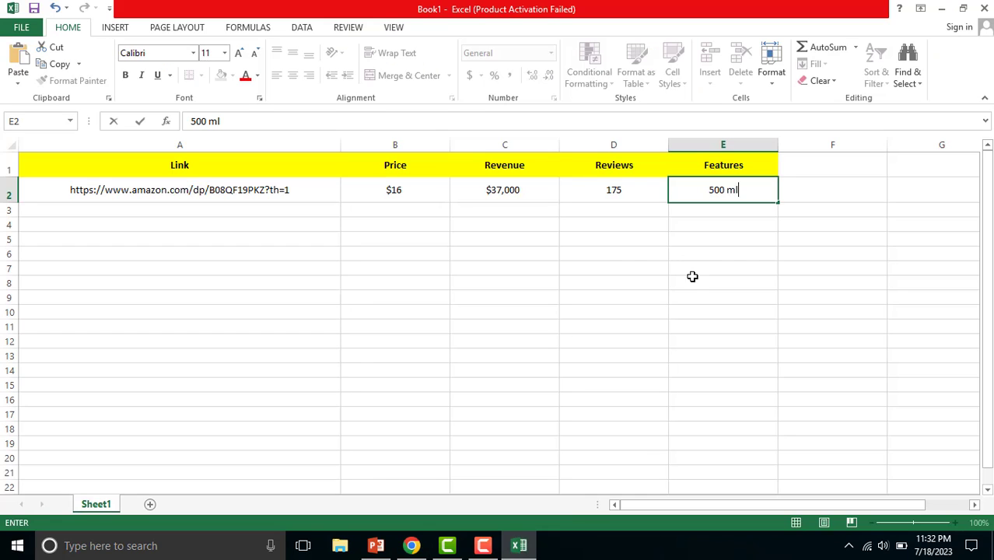
{"action": "double_click", "coordinate": [708, 210]}
{"action": "key", "text": "ctrl+v"}
{"action": "left_click", "coordinate": [722, 254]}
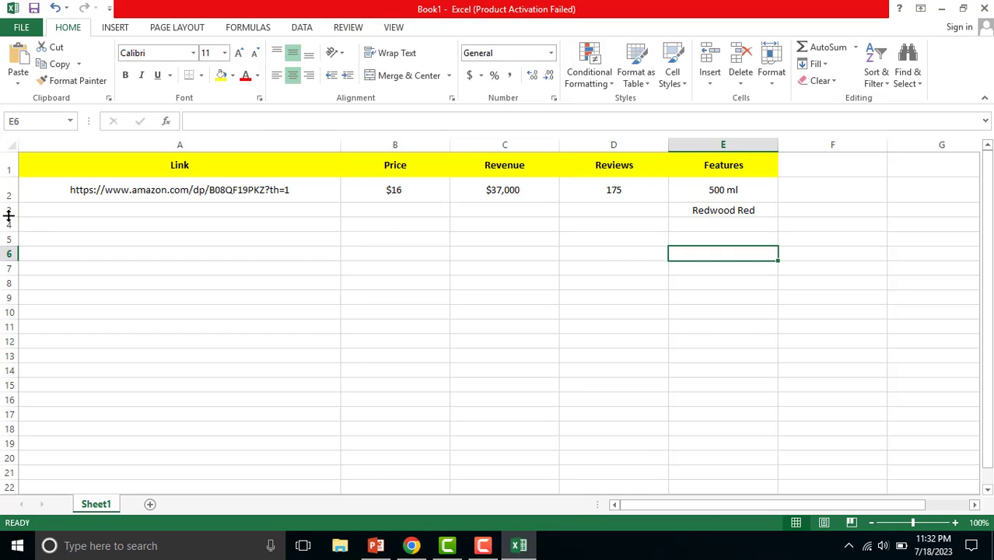
{"action": "left_click_drag", "start_coordinate": [11, 217], "coordinate": [12, 226]}
{"action": "left_click", "coordinate": [505, 348]}
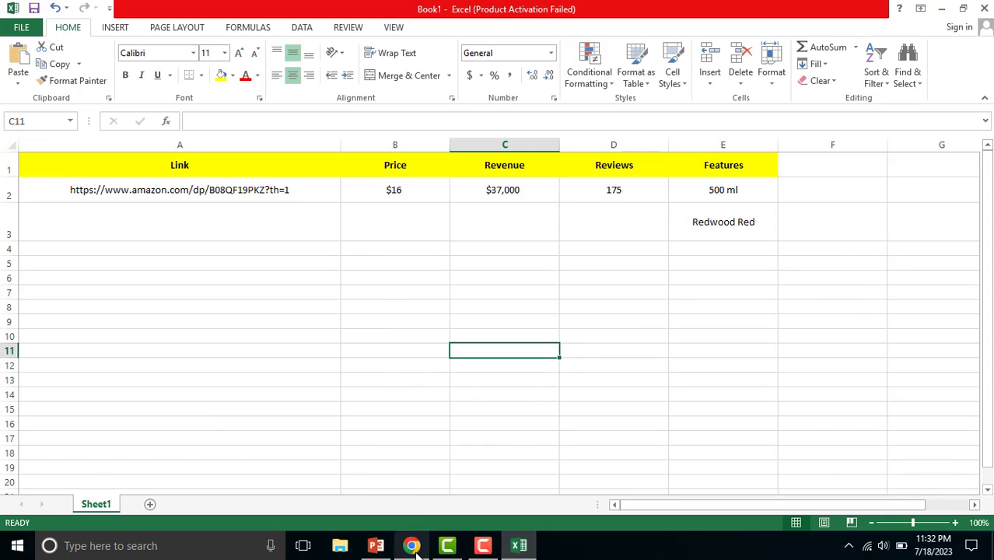
- Copy "dishwasher safe," from the About this item section in Chrome into cell E4 of the Excel sheet
{"action": "left_click", "coordinate": [412, 545]}
{"action": "scroll", "coordinate": [482, 356], "scroll_direction": "down", "scroll_amount": 5}
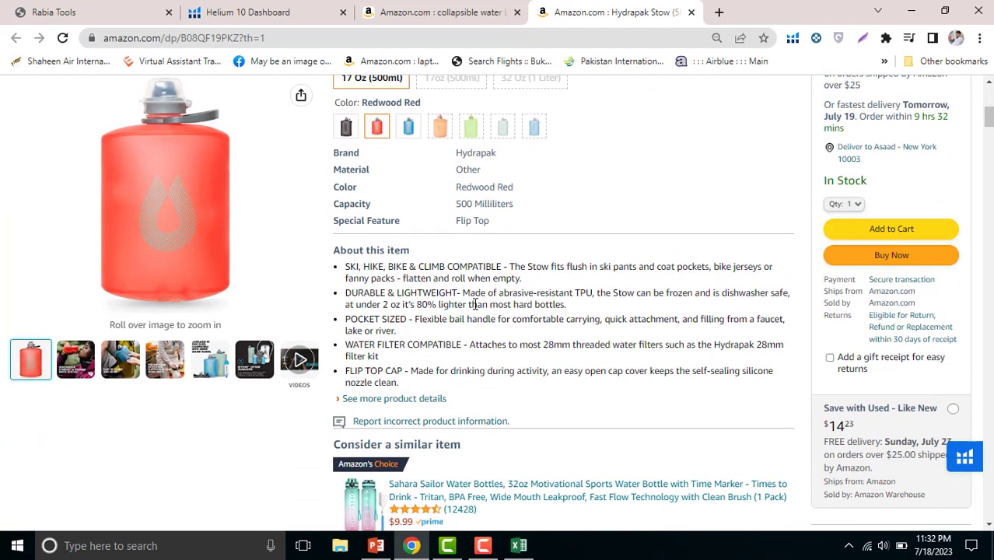
{"action": "left_click_drag", "start_coordinate": [349, 267], "coordinate": [507, 267]}
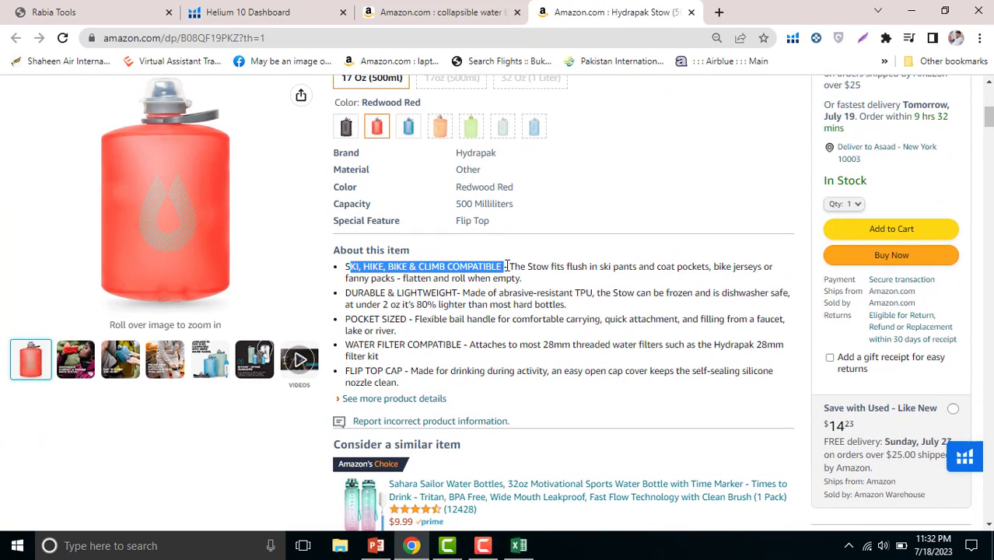
{"action": "left_click", "coordinate": [618, 285]}
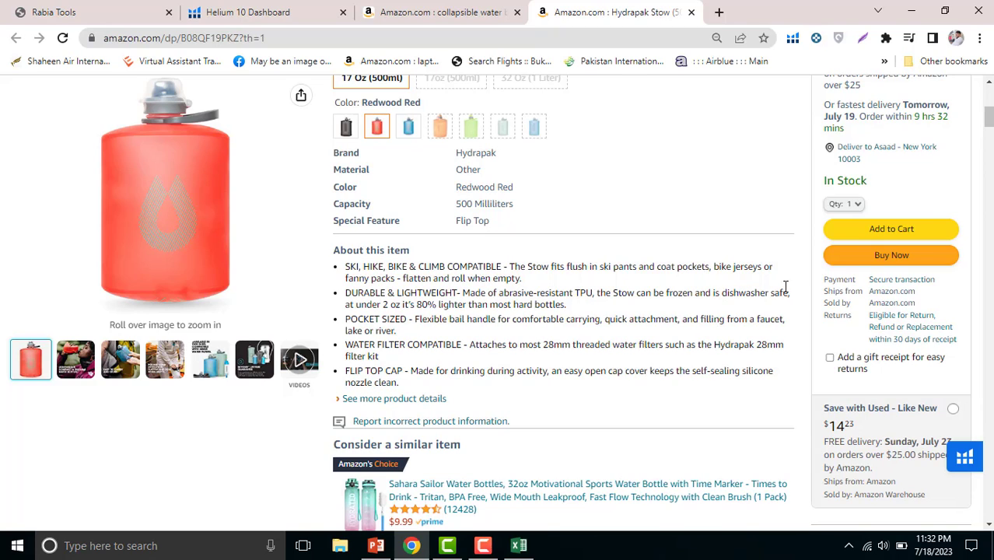
{"action": "left_click_drag", "start_coordinate": [785, 285], "coordinate": [721, 292]}
{"action": "left_click", "coordinate": [519, 545]}
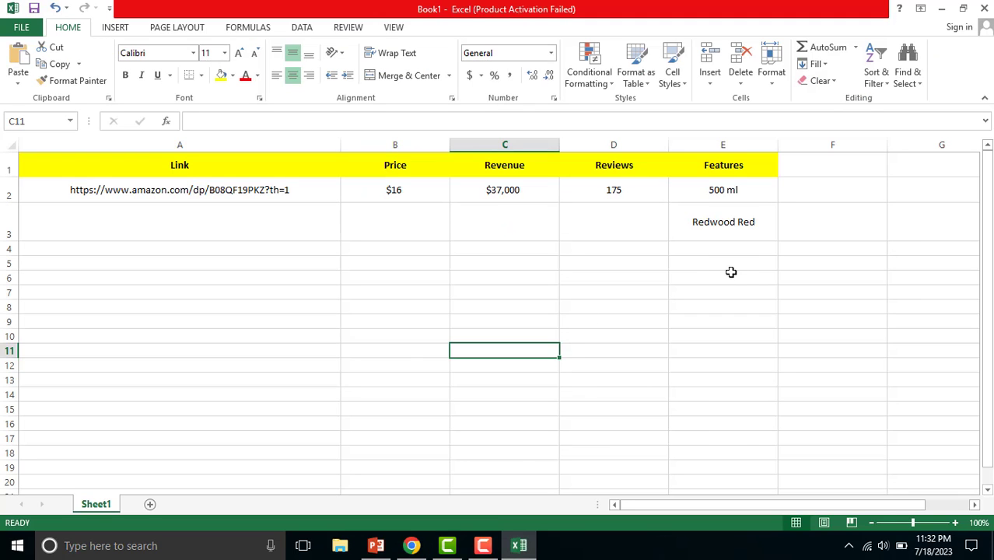
{"action": "left_click", "coordinate": [730, 249]}
{"action": "right_click", "coordinate": [730, 249]}
{"action": "left_click", "coordinate": [784, 297]}
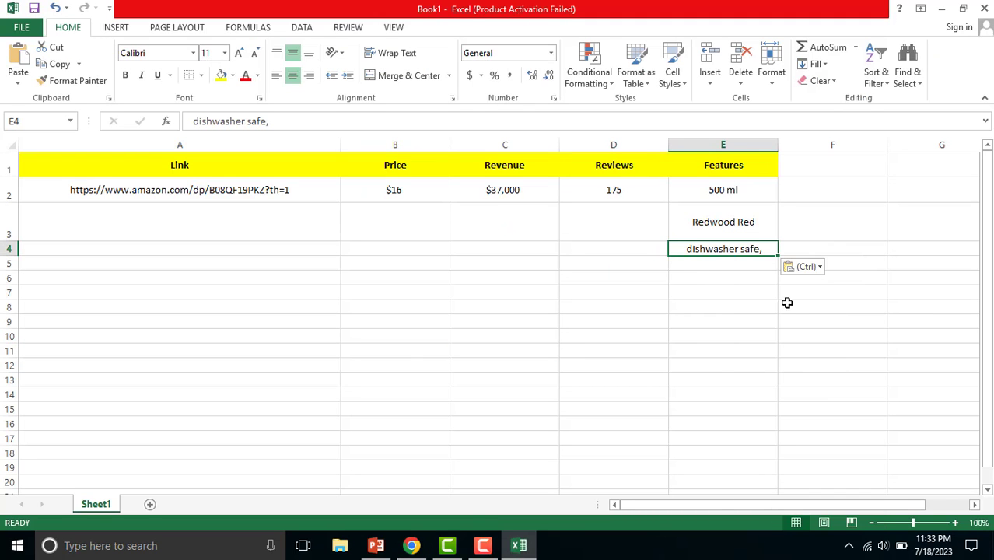
- Copy "POCKET SIZED" from the listing's feature bullets in Chrome into cell E5 of the Excel sheet
{"action": "left_click", "coordinate": [412, 546]}
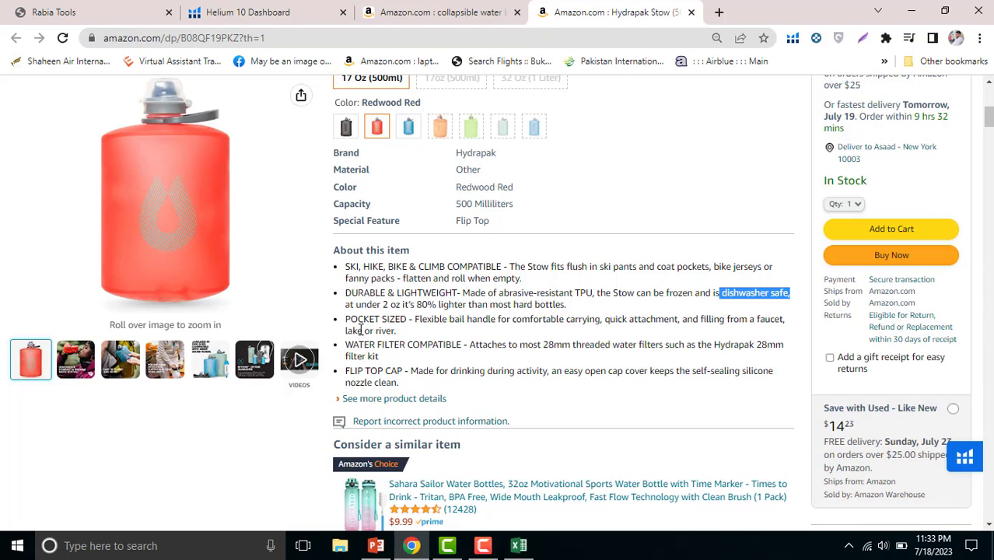
{"action": "left_click_drag", "start_coordinate": [349, 321], "coordinate": [396, 321]}
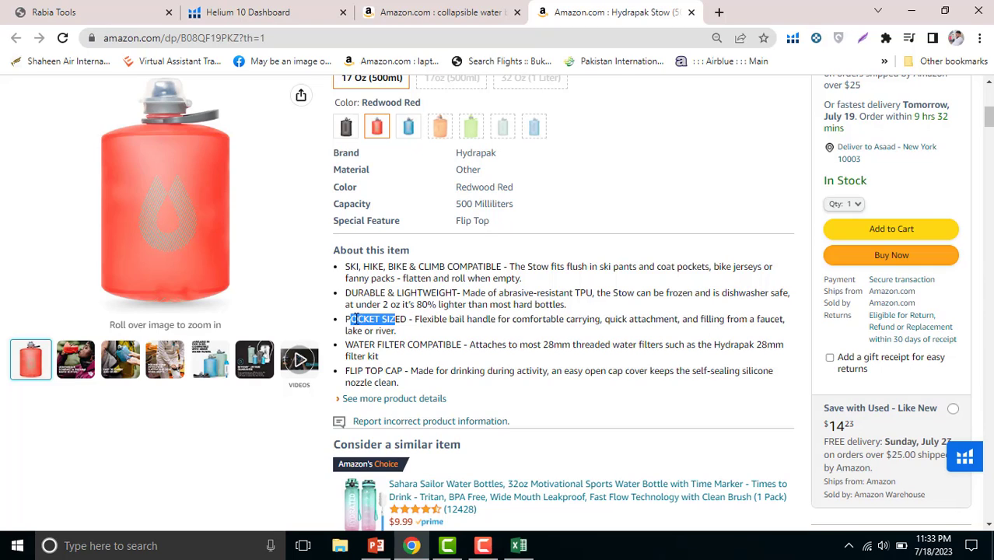
{"action": "left_click_drag", "start_coordinate": [345, 319], "coordinate": [404, 320]}
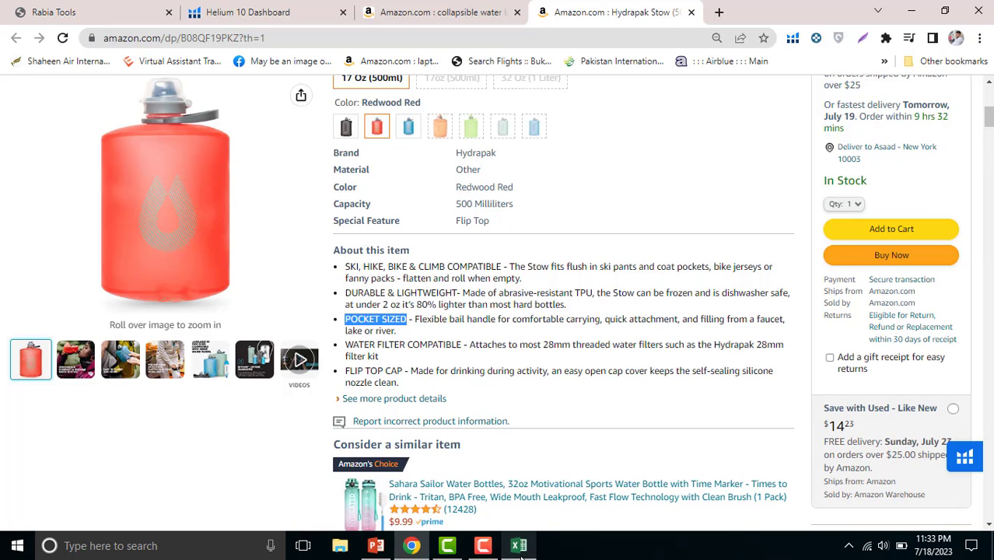
{"action": "key", "text": "alt+Tab"}
{"action": "left_click", "coordinate": [714, 262]}
{"action": "key", "text": "ctrl+v"}
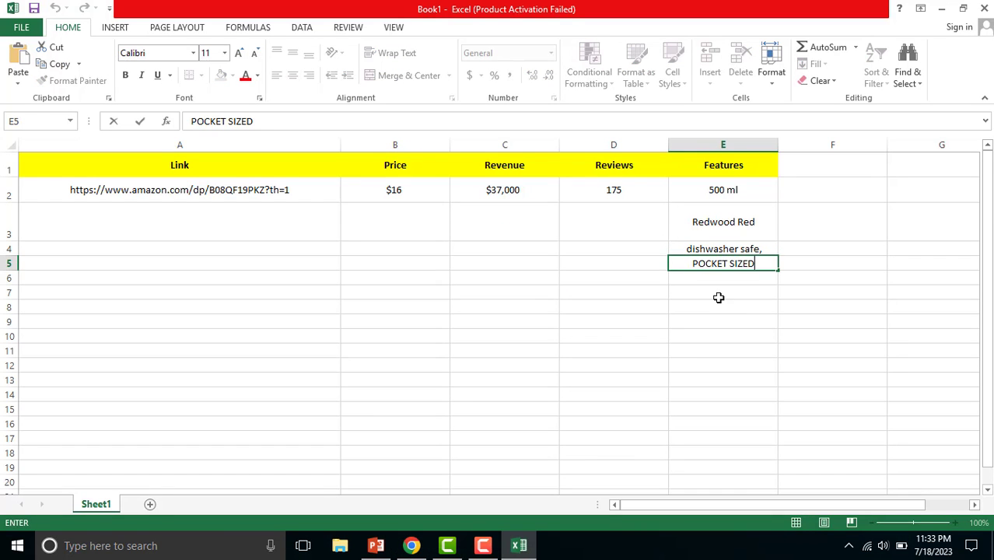
{"action": "key", "text": "Return"}
- Copy "WATER FILTER COMPATIBLE" from the Chrome listing into Excel cell E6 and widen column E to fit the text
{"action": "key", "text": "alt+Tab"}
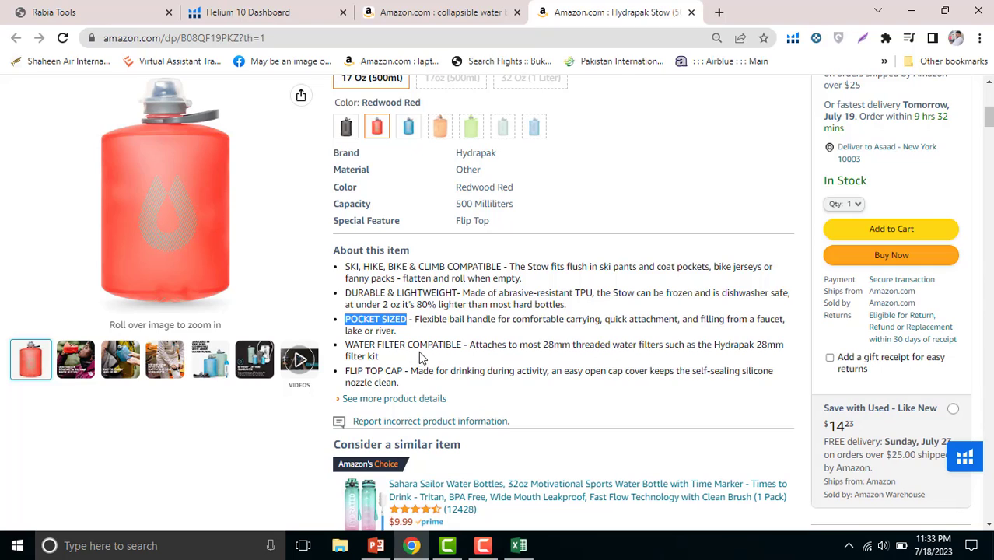
{"action": "left_click_drag", "start_coordinate": [347, 344], "coordinate": [462, 348]}
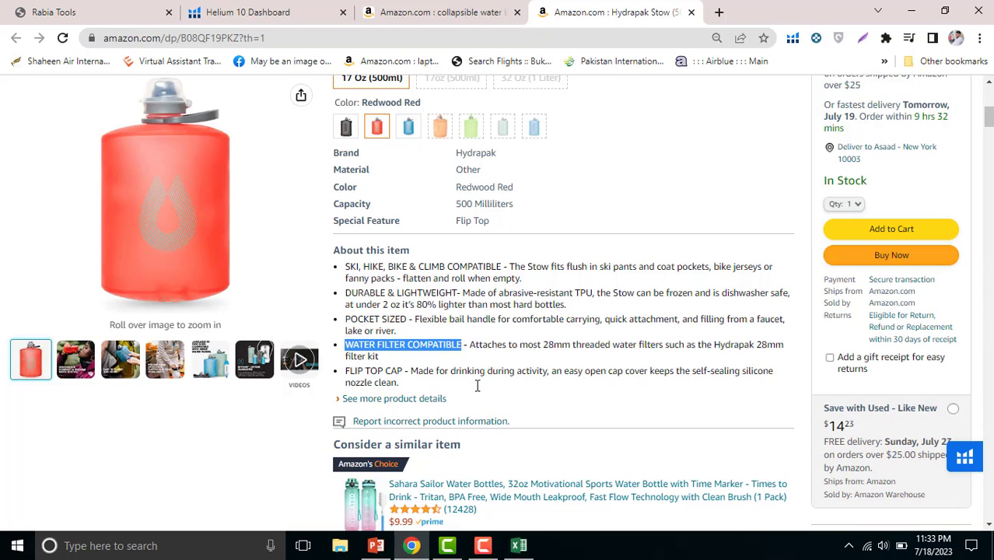
{"action": "left_click", "coordinate": [519, 545]}
{"action": "left_click", "coordinate": [744, 278]}
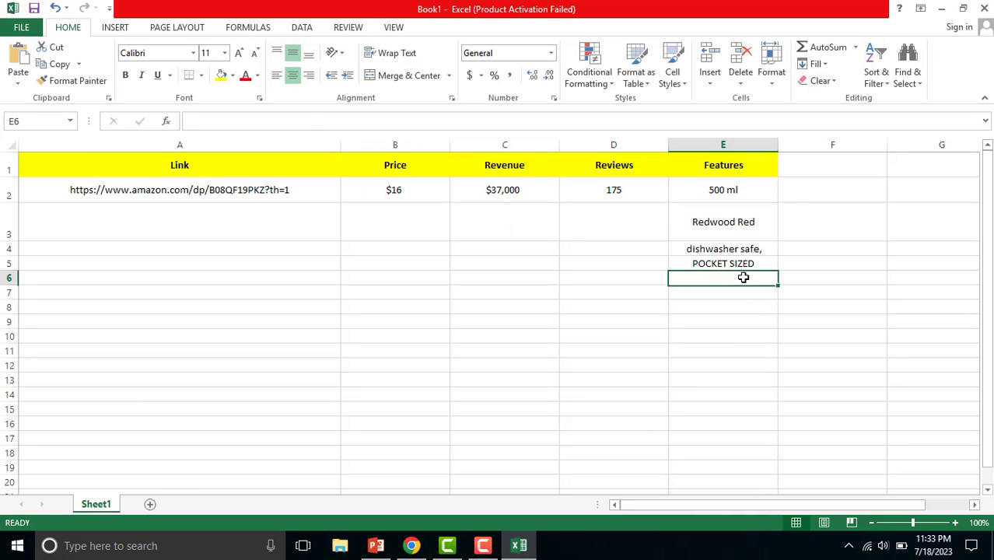
{"action": "key", "text": "ctrl+v"}
{"action": "key", "text": "Return"}
{"action": "left_click", "coordinate": [717, 335]}
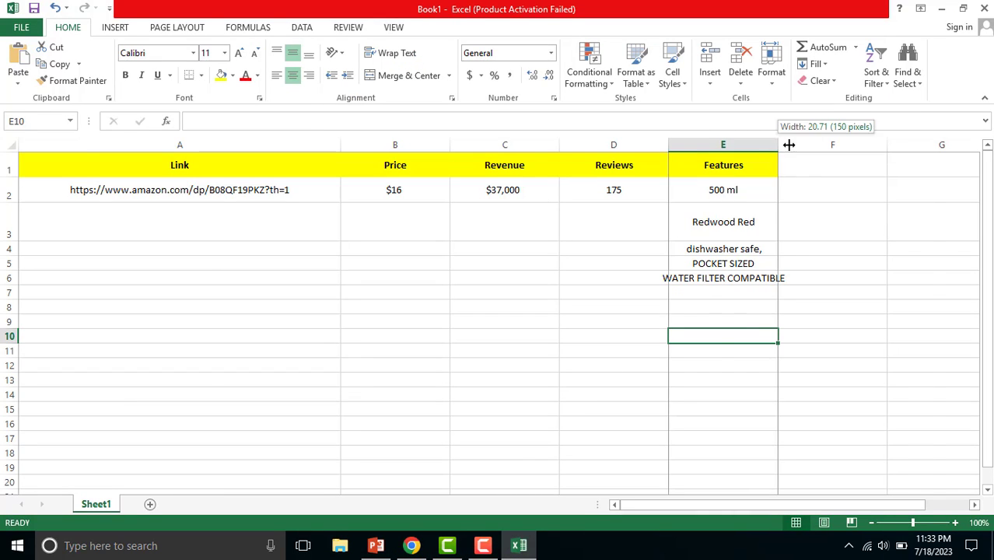
{"action": "double_click", "coordinate": [778, 145]}
{"action": "left_click", "coordinate": [688, 362]}
- Copy "FLIP TOP CAP" from the listing's feature bullets in Chrome into Excel cell E7
{"action": "left_click", "coordinate": [412, 547]}
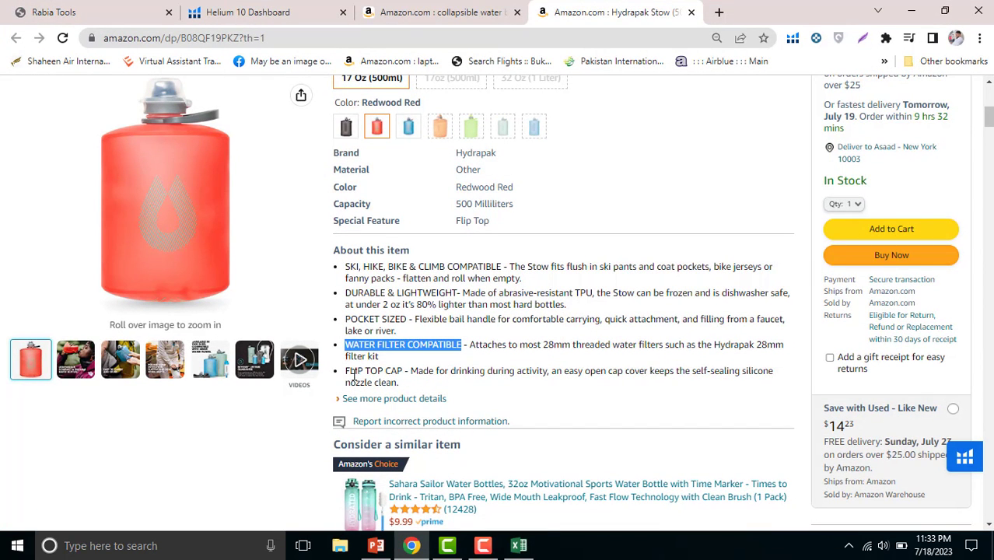
{"action": "left_click_drag", "start_coordinate": [345, 372], "coordinate": [413, 375]}
{"action": "mouse_move", "coordinate": [158, 123]}
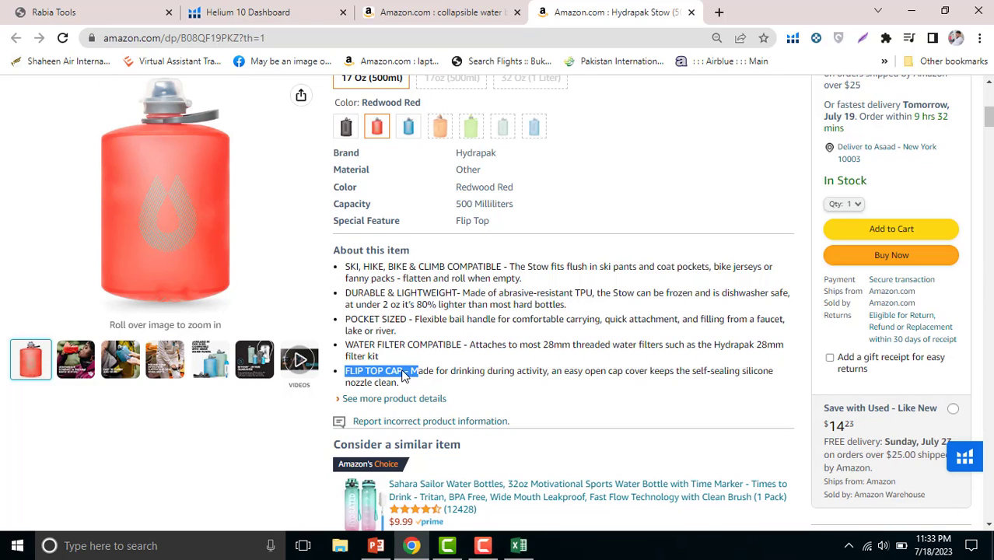
{"action": "left_click", "coordinate": [403, 371]}
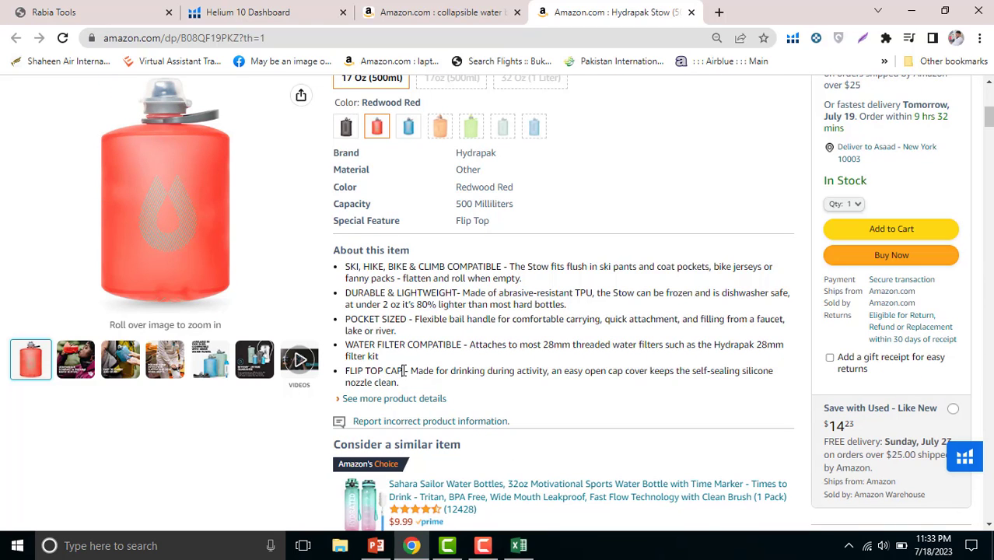
{"action": "left_click_drag", "start_coordinate": [399, 371], "coordinate": [343, 372]}
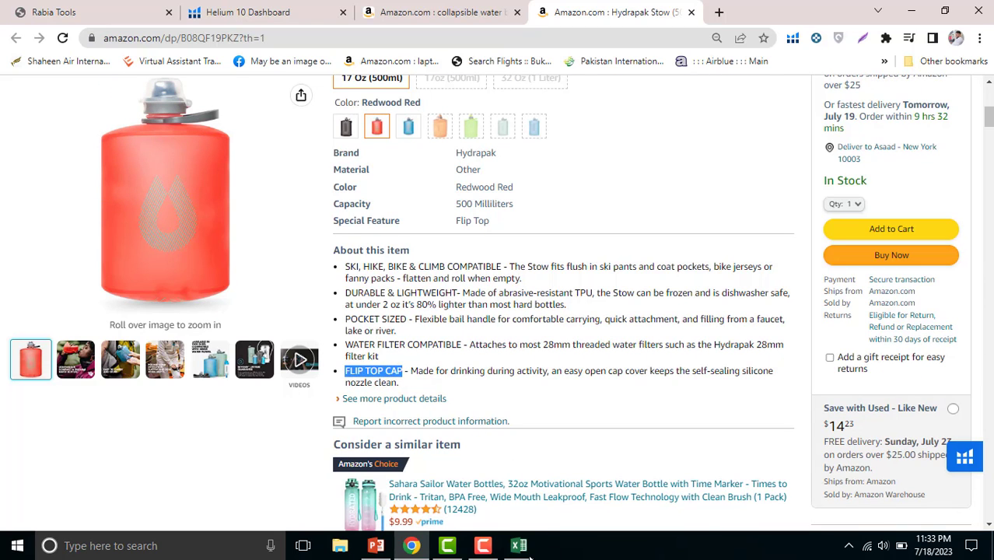
{"action": "key", "text": "alt+Tab"}
{"action": "right_click", "coordinate": [719, 294]}
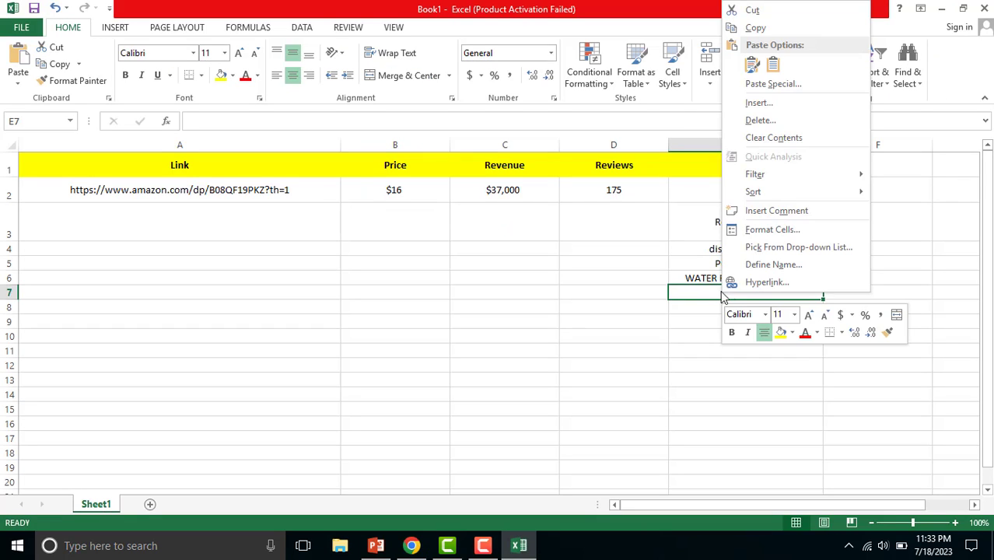
{"action": "left_click", "coordinate": [767, 61]}
{"action": "left_click", "coordinate": [701, 339]}
- Look through the bottle's product images on the Chrome listing for further feature details
{"action": "left_click", "coordinate": [412, 545]}
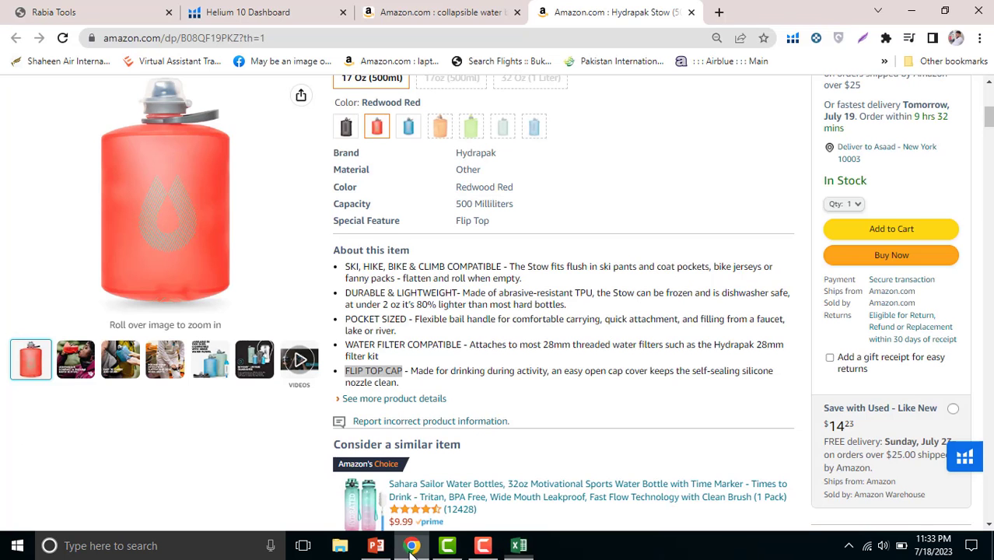
{"action": "mouse_move", "coordinate": [77, 372]}
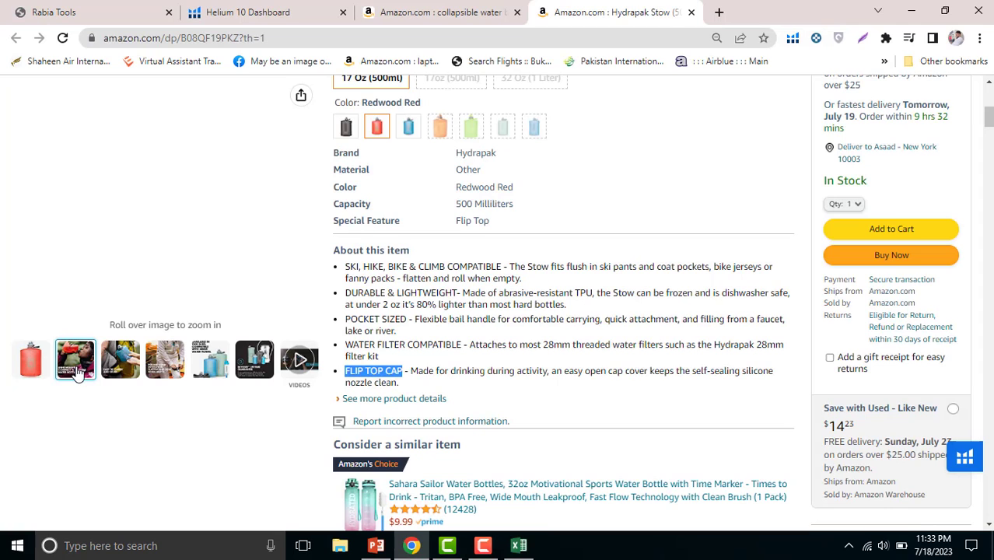
{"action": "mouse_move", "coordinate": [168, 373]}
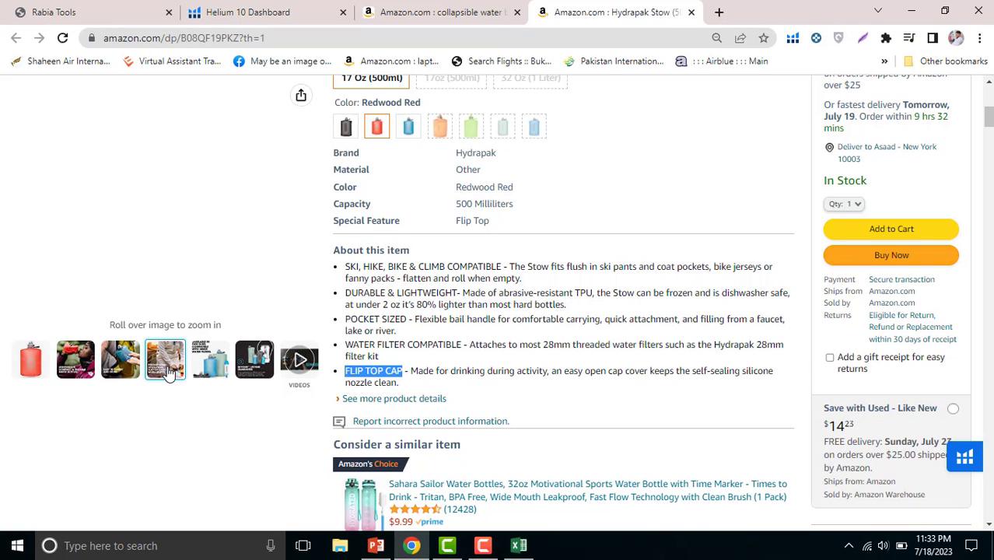
{"action": "scroll", "coordinate": [167, 374], "scroll_direction": "up", "scroll_amount": 1}
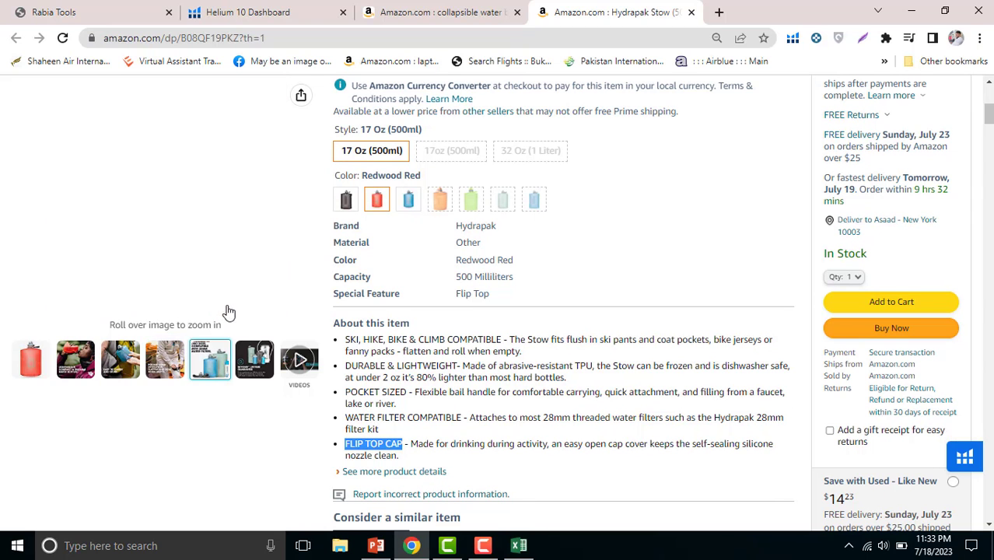
{"action": "mouse_move", "coordinate": [216, 269]}
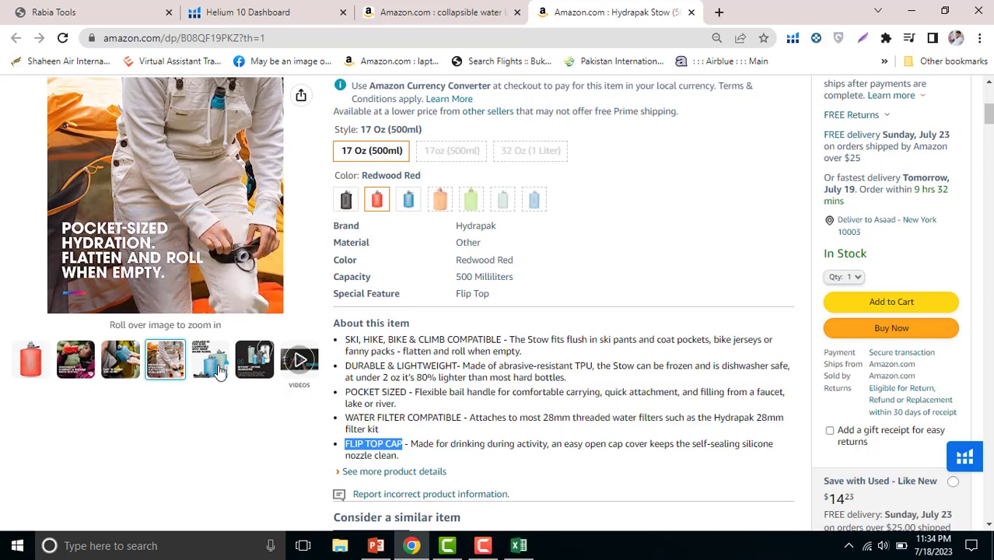
{"action": "mouse_move", "coordinate": [220, 372]}
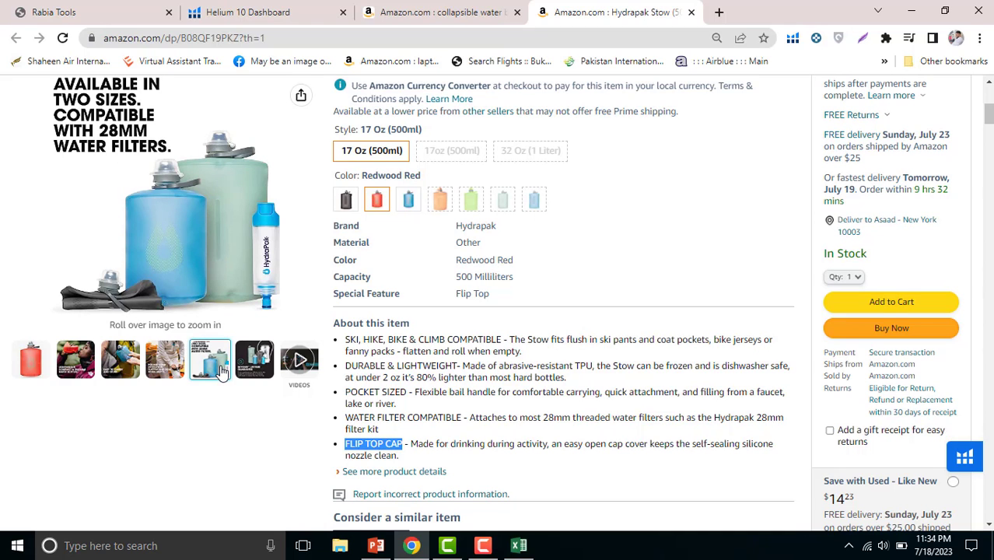
- In Excel, change cell E6 to "28mm WATER FILTER COMPATIBLE" and widen column E to fit it
{"action": "left_click", "coordinate": [520, 548]}
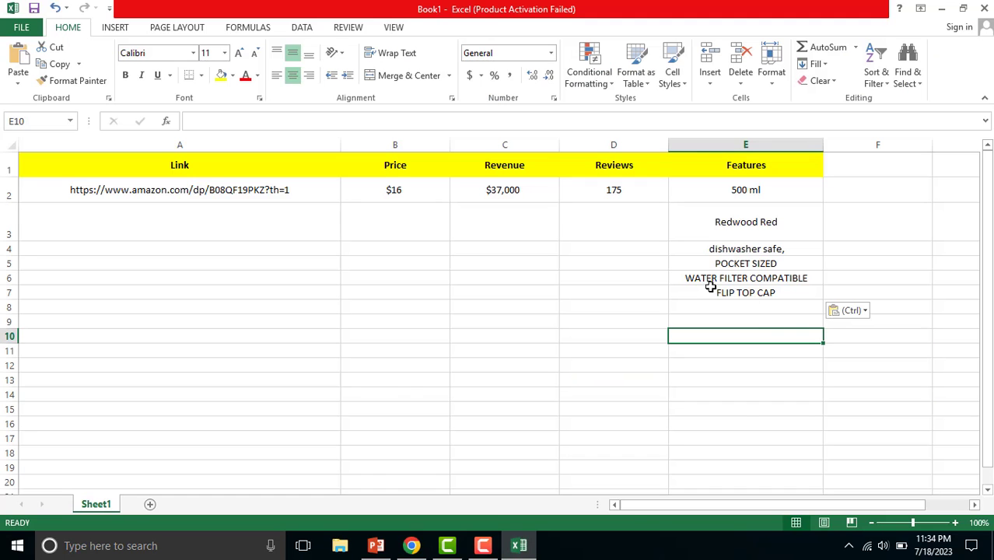
{"action": "double_click", "coordinate": [692, 281]}
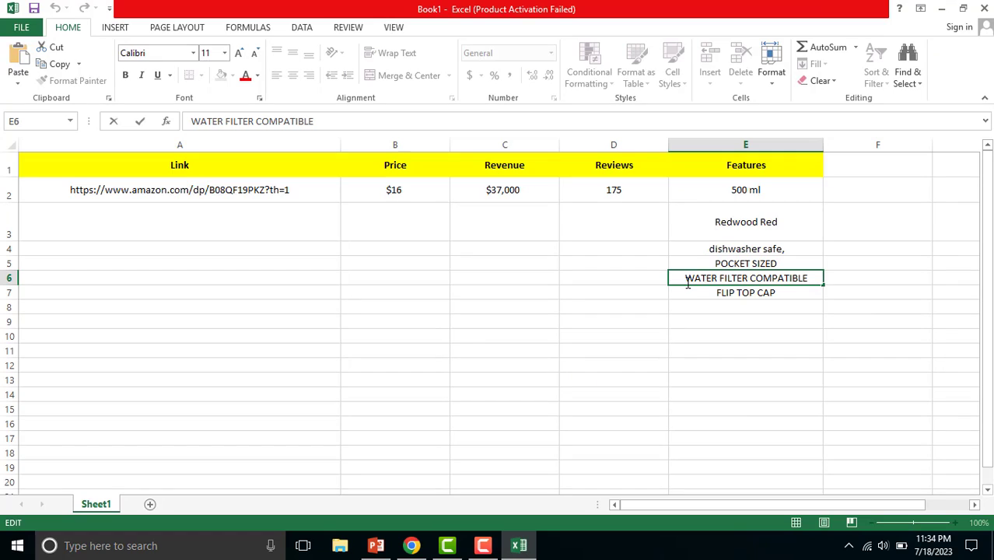
{"action": "type", "text": "18"}
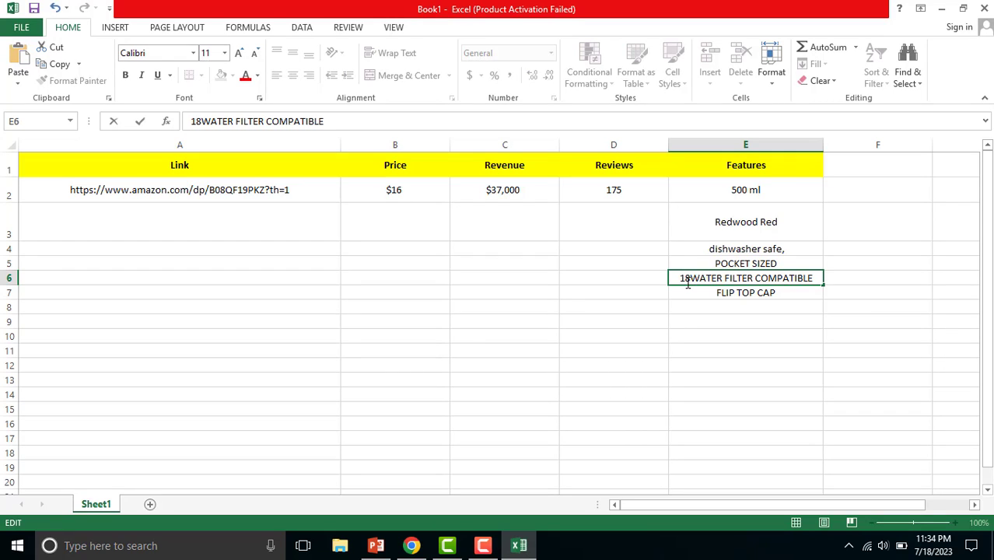
{"action": "key", "text": "BackSpace"}
{"action": "key", "text": "BackSpace"}
{"action": "type", "text": "29 "}
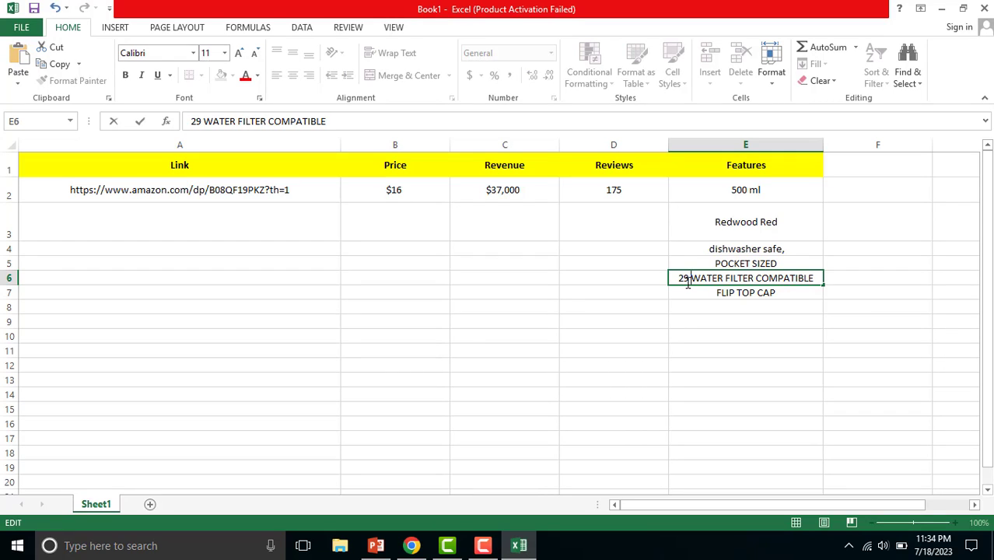
{"action": "type", "text": ",,"}
{"action": "key", "text": "BackSpace"}
{"action": "key", "text": "BackSpace"}
{"action": "key", "text": "BackSpace"}
{"action": "key", "text": "BackSpace"}
{"action": "type", "text": "8mm"}
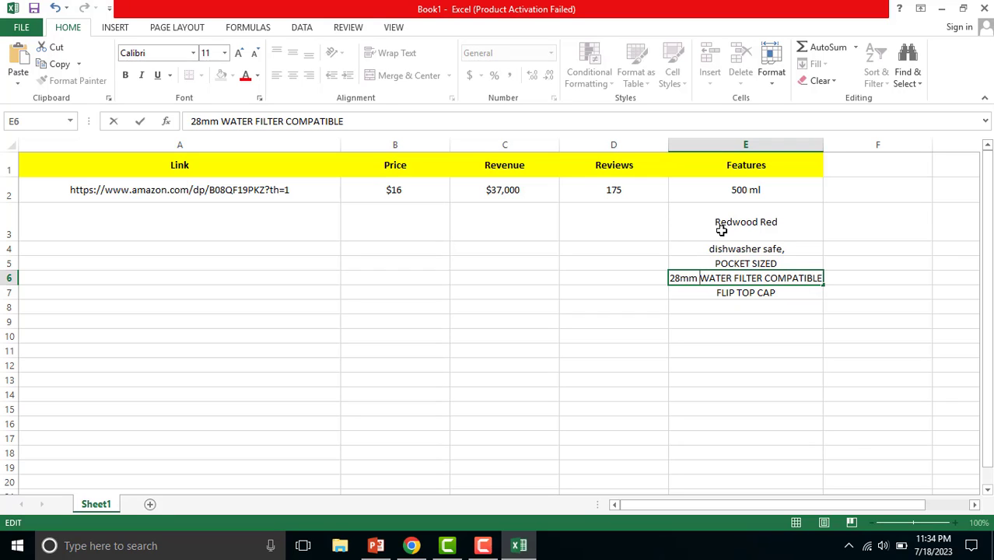
{"action": "left_click", "coordinate": [817, 145]}
{"action": "left_click_drag", "start_coordinate": [824, 144], "coordinate": [860, 145]}
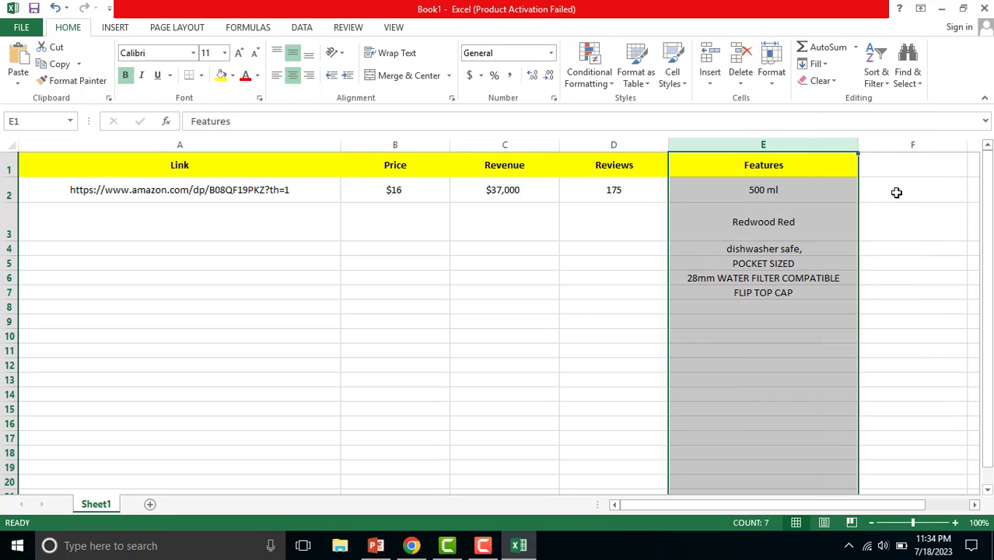
- Check the remaining product image and video in Chrome and skim the lower sections of the listing
{"action": "left_click", "coordinate": [410, 546]}
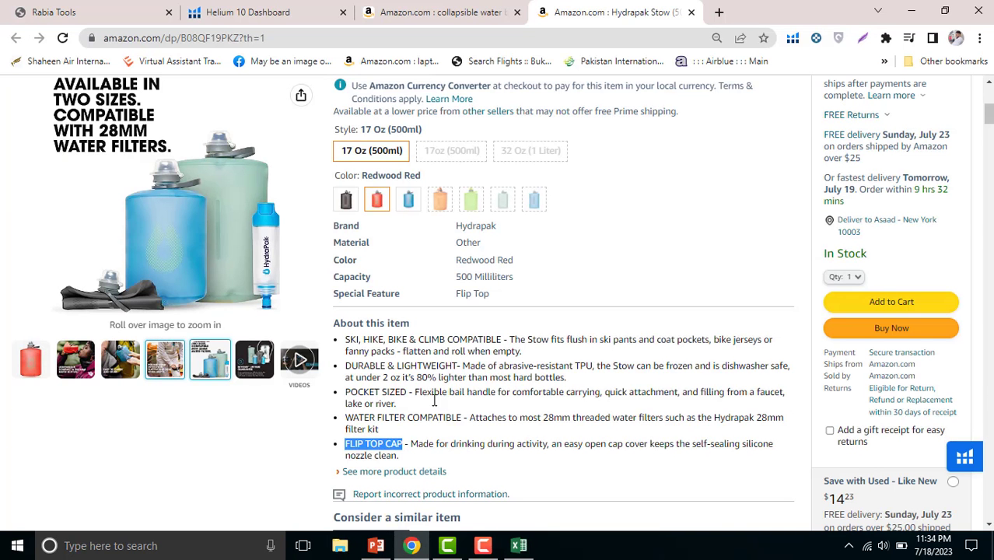
{"action": "mouse_move", "coordinate": [264, 371]}
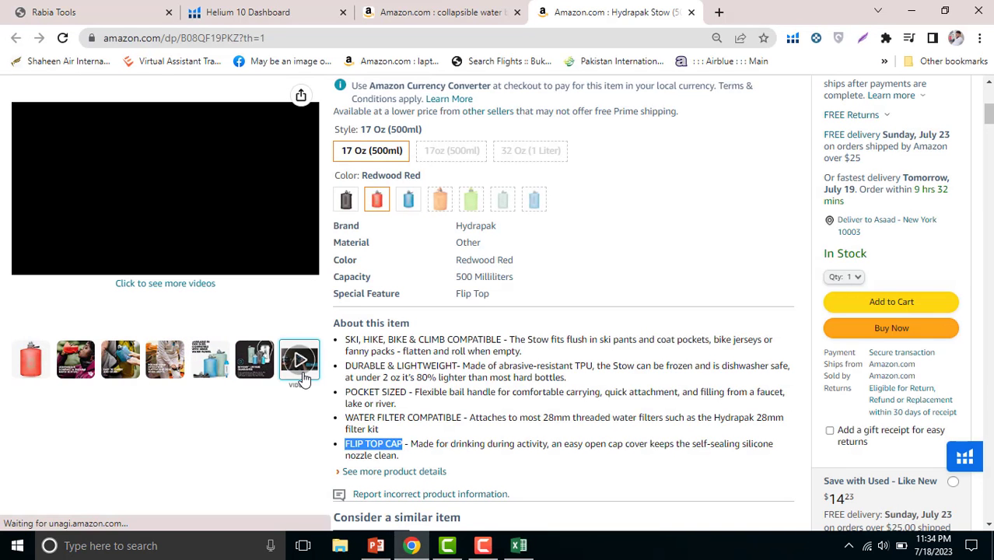
{"action": "scroll", "coordinate": [465, 364], "scroll_direction": "down", "scroll_amount": 10}
{"action": "scroll", "coordinate": [465, 364], "scroll_direction": "down", "scroll_amount": 10}
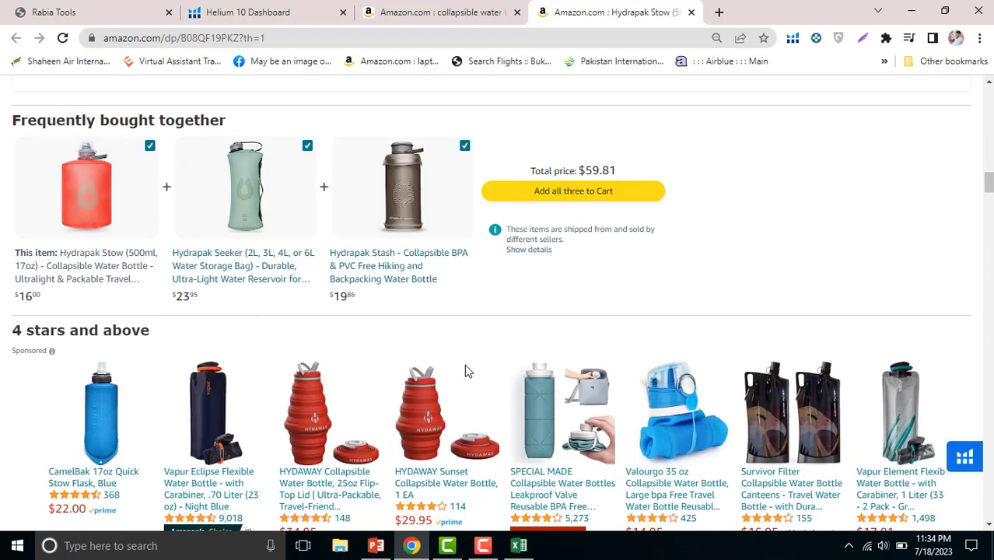
- Narrow column E slightly in the Excel sheet so it fits the feature texts more closely
{"action": "key", "text": "alt+Tab"}
{"action": "left_click", "coordinate": [645, 249]}
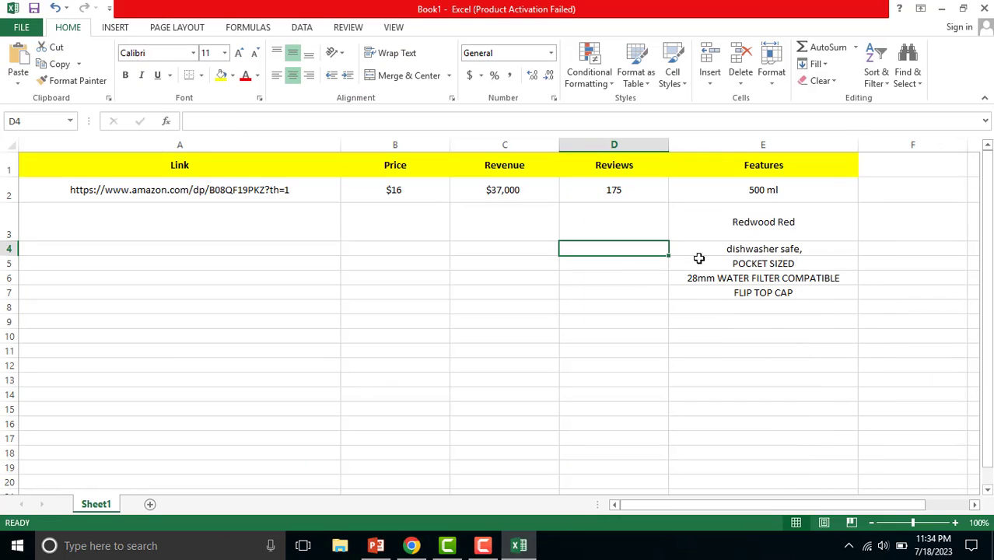
{"action": "left_click_drag", "start_coordinate": [857, 142], "coordinate": [834, 142]}
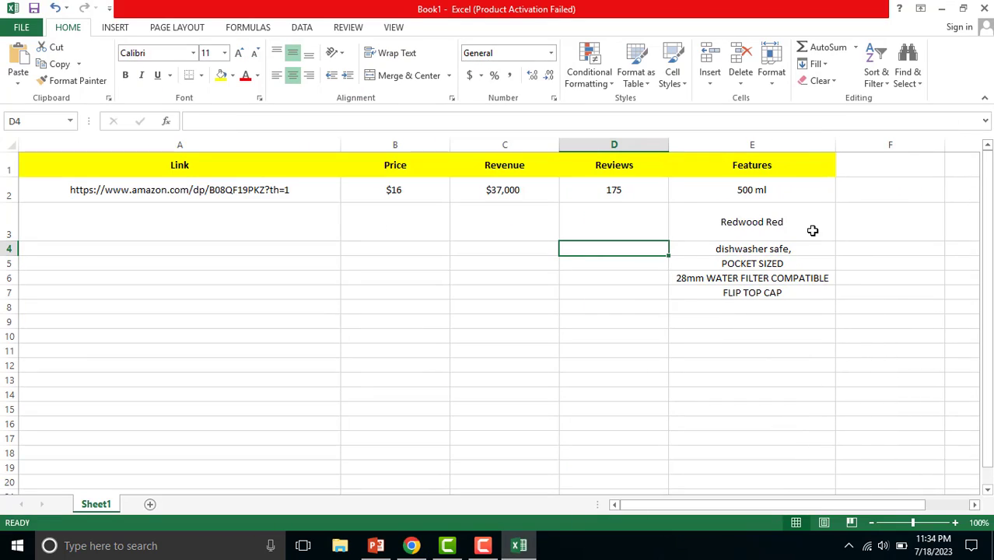
{"action": "left_click_drag", "start_coordinate": [590, 315], "coordinate": [539, 316]}
{"action": "left_click_drag", "start_coordinate": [805, 193], "coordinate": [790, 294]}
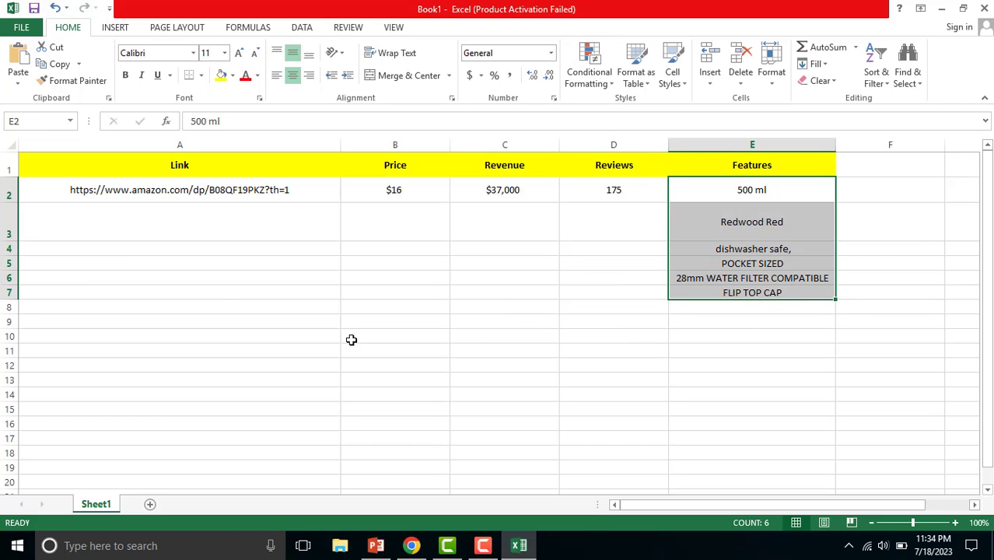
{"action": "left_click", "coordinate": [209, 294]}
- Enter the column headings "POA" in cell G1 and "Negative Reviews" in cell F1
{"action": "left_click_drag", "start_coordinate": [677, 505], "coordinate": [722, 507]}
{"action": "left_click", "coordinate": [577, 162]}
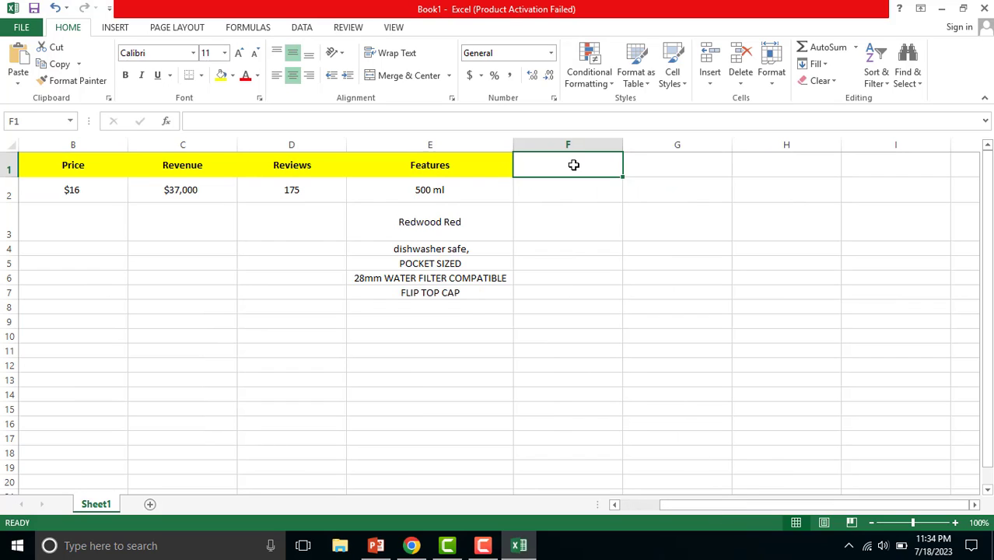
{"action": "left_click", "coordinate": [712, 163]}
{"action": "type", "text": "P"}
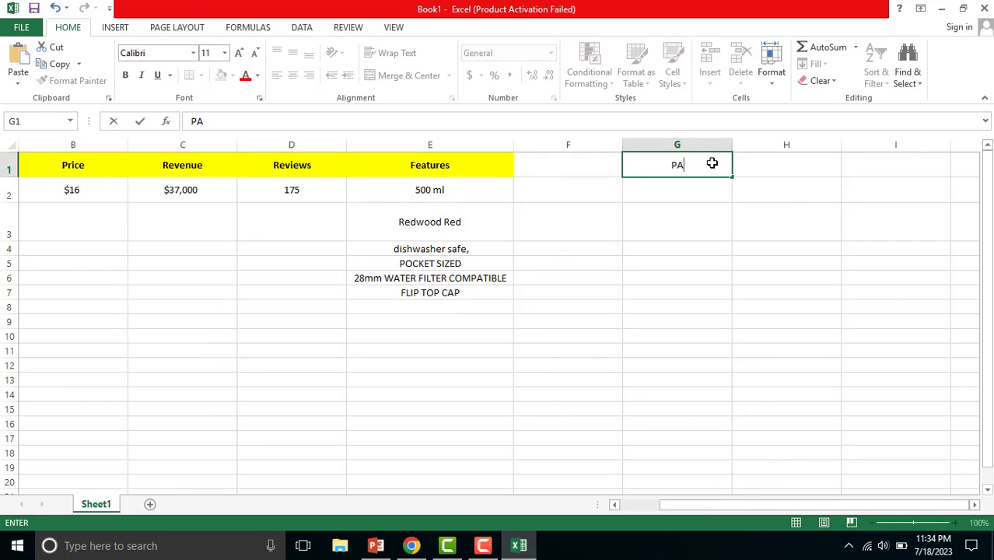
{"action": "type", "text": "OA"}
{"action": "left_click", "coordinate": [563, 169]}
{"action": "type", "text": "N"}
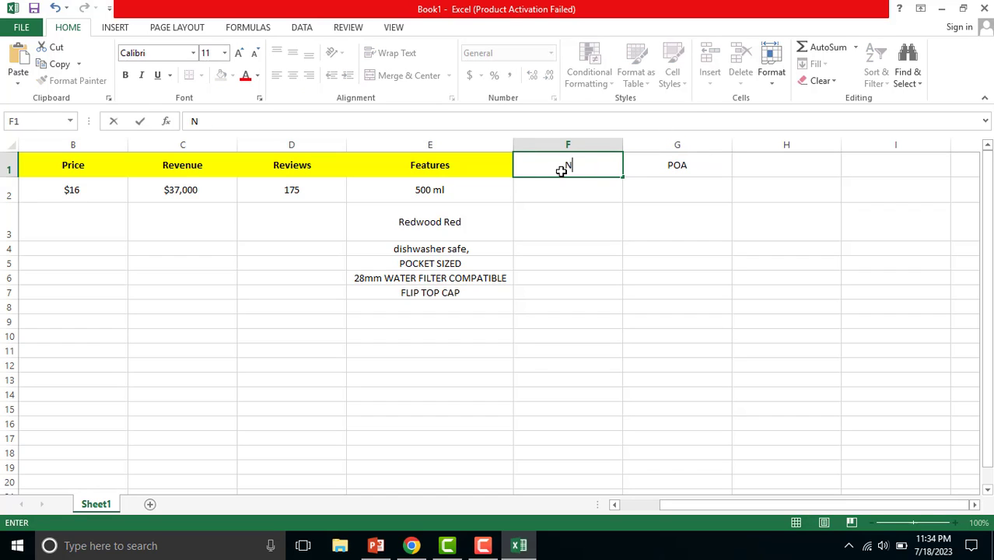
{"action": "type", "text": "egative R"}
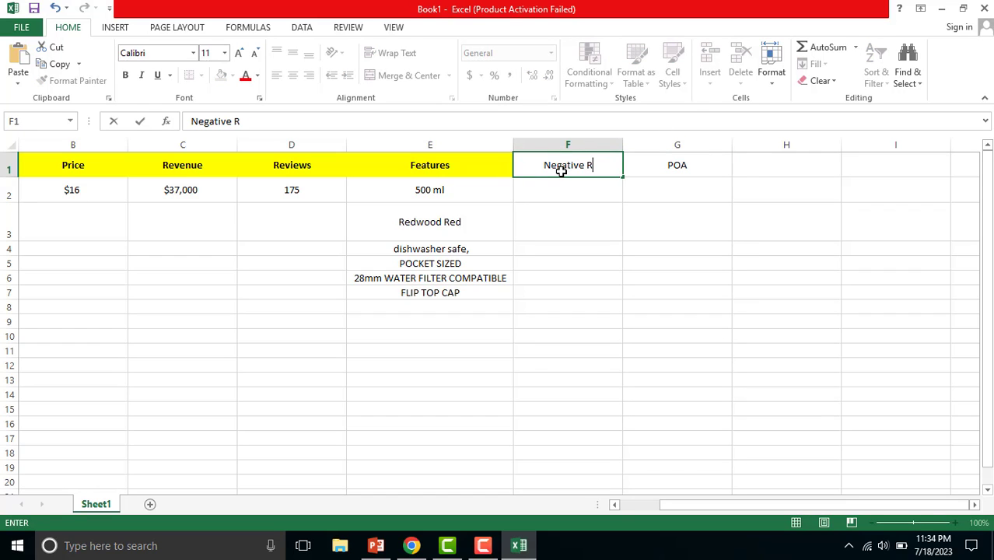
{"action": "type", "text": "eviews"}
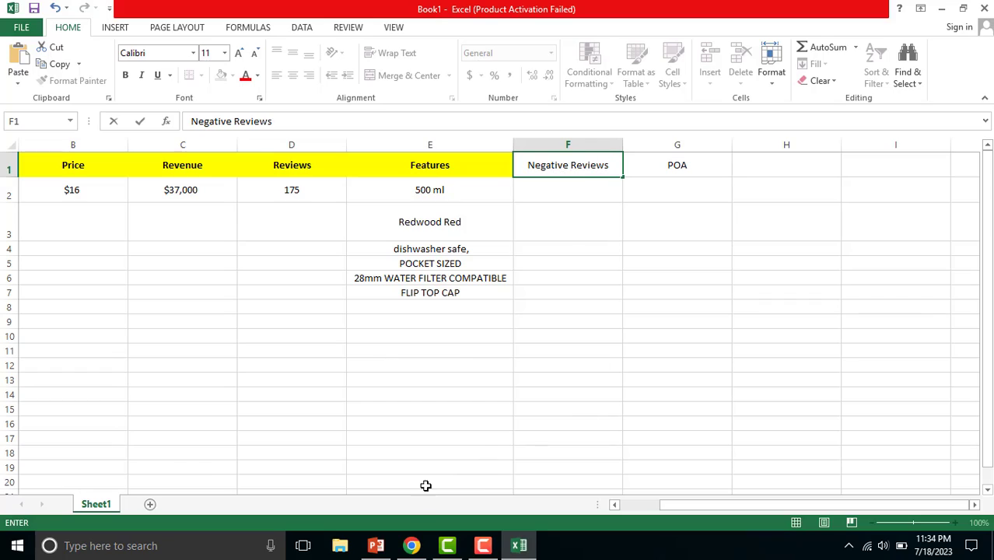
- Open the Hydrapak listing's 1 star customer reviews in Chrome and read the first review
{"action": "left_click", "coordinate": [413, 546]}
{"action": "scroll", "coordinate": [933, 280], "scroll_direction": "up", "scroll_amount": 15}
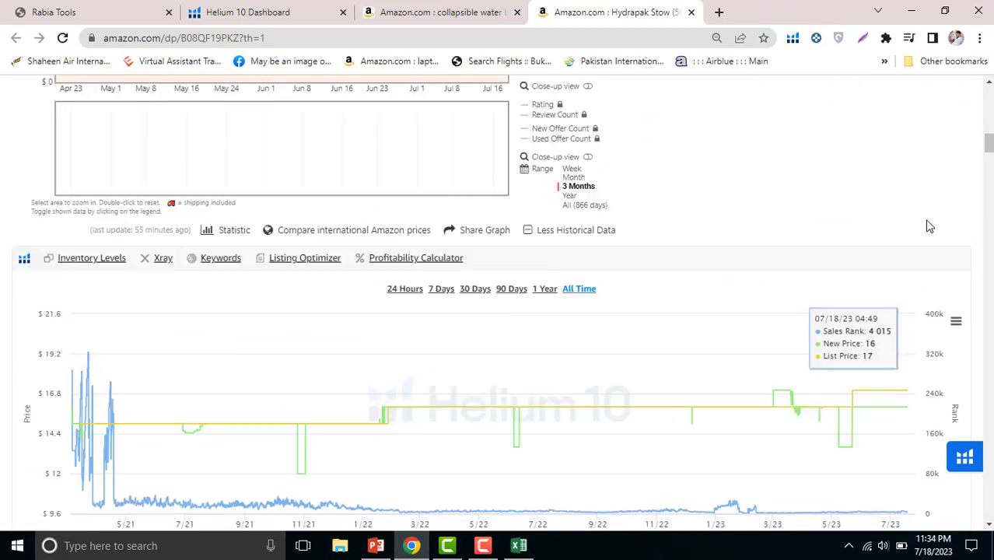
{"action": "scroll", "coordinate": [649, 230], "scroll_direction": "up", "scroll_amount": 4}
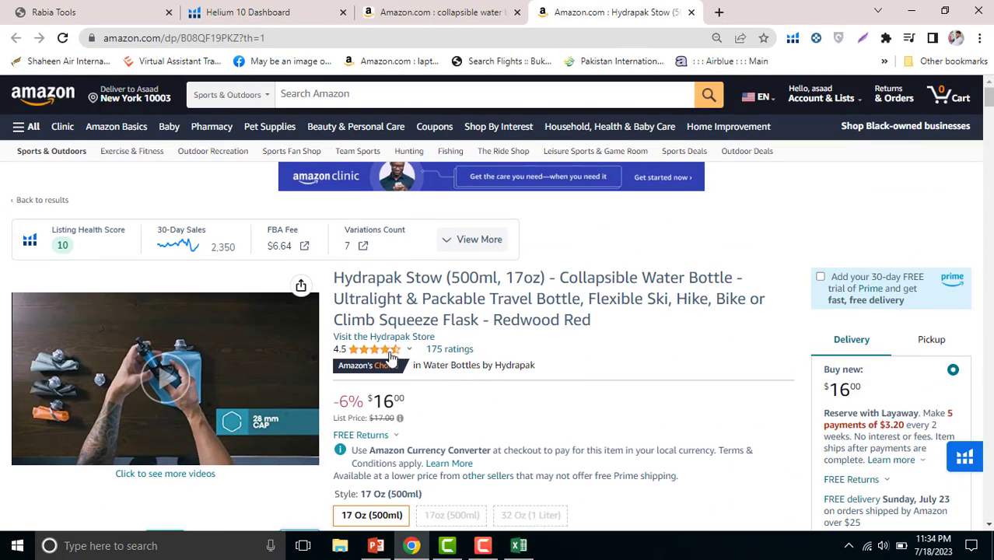
{"action": "mouse_move", "coordinate": [389, 351]}
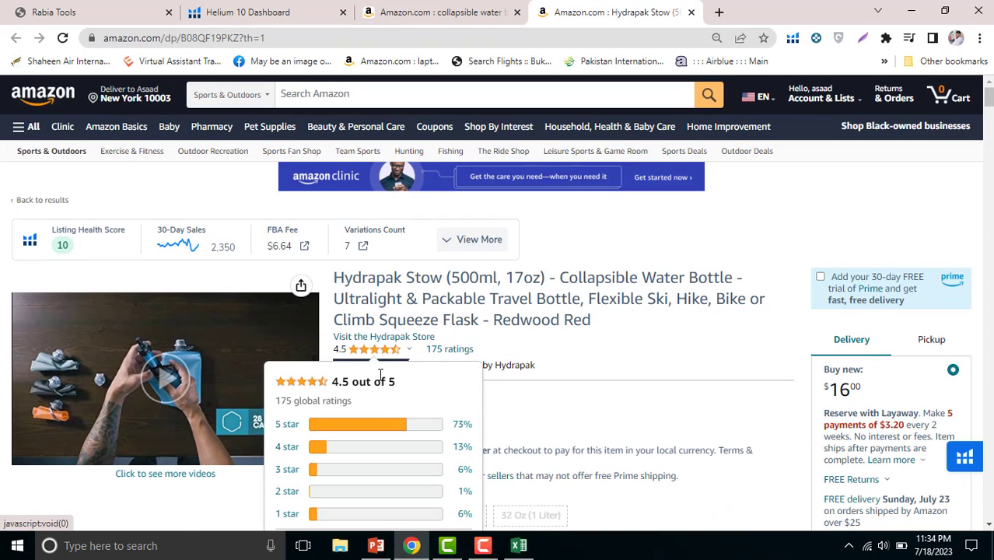
{"action": "scroll", "coordinate": [311, 447], "scroll_direction": "down", "scroll_amount": 1}
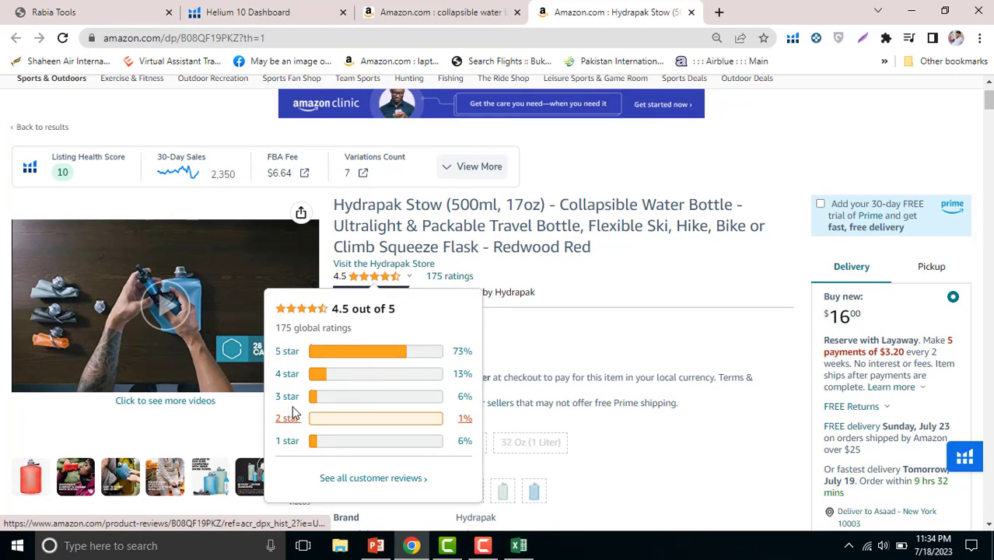
{"action": "left_click", "coordinate": [287, 447]}
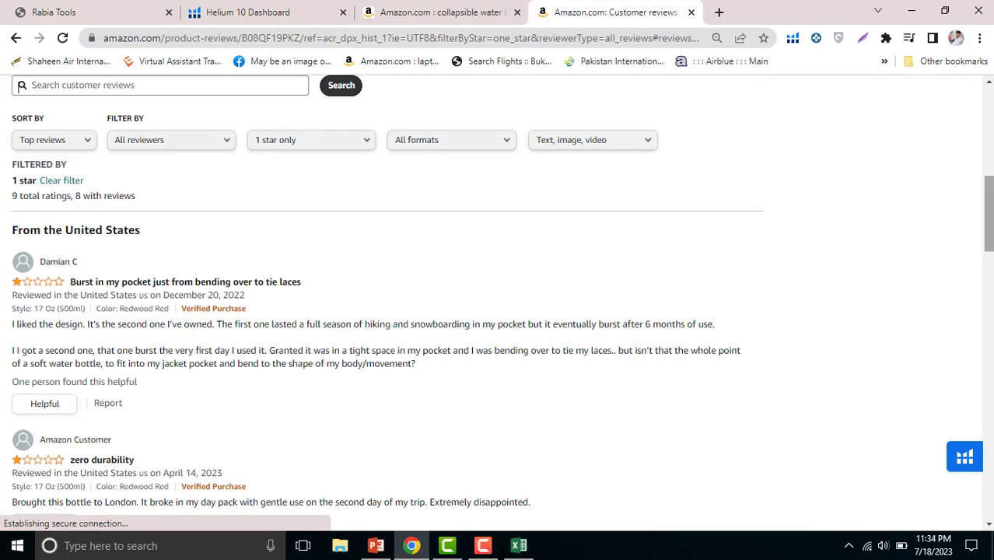
{"action": "left_click_drag", "start_coordinate": [988, 225], "coordinate": [989, 230]}
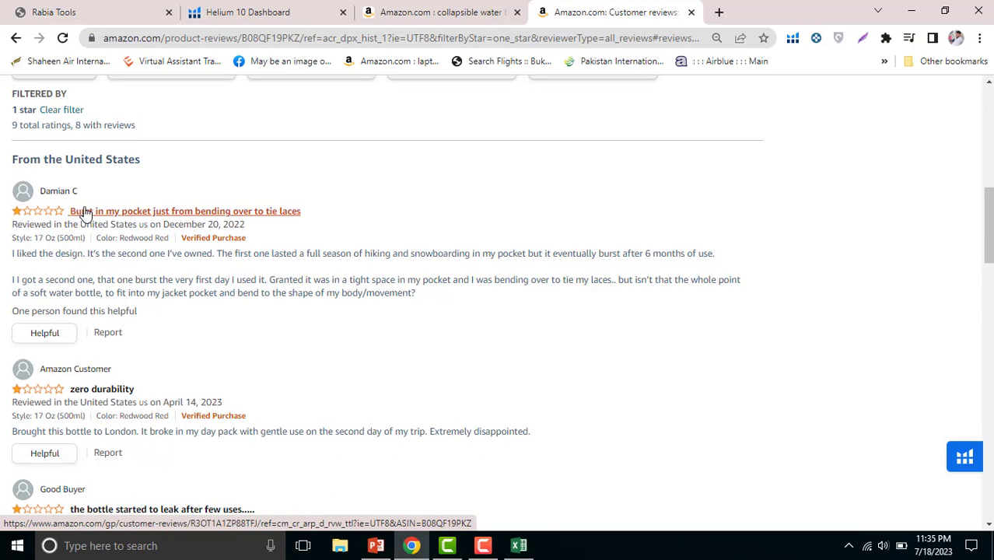
{"action": "left_click_drag", "start_coordinate": [148, 211], "coordinate": [436, 211]}
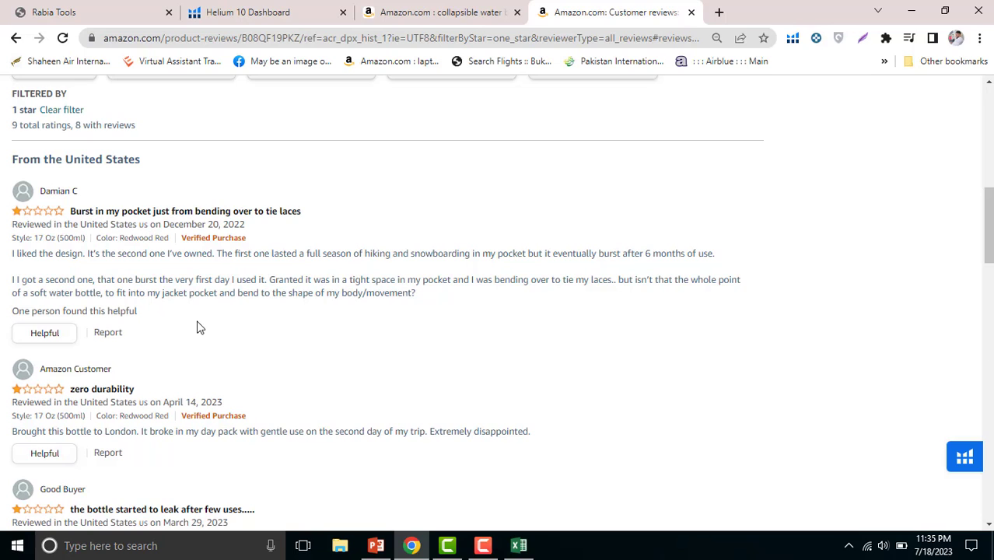
- Read through the remaining 1 star reviews of the Hydrapak bottle, including those from other countries, for recurring complaints
{"action": "scroll", "coordinate": [135, 391], "scroll_direction": "down", "scroll_amount": 1}
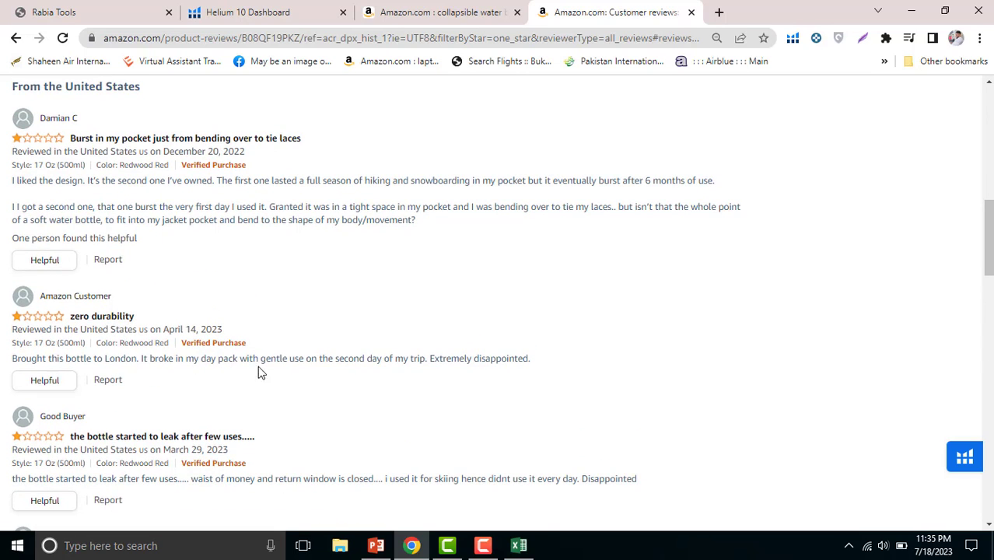
{"action": "left_click_drag", "start_coordinate": [149, 321], "coordinate": [74, 315]}
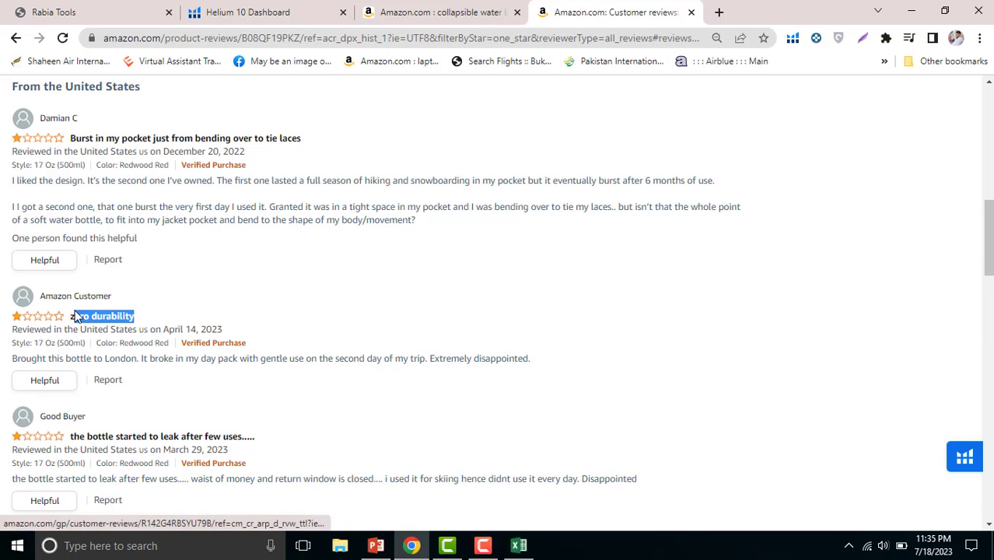
{"action": "scroll", "coordinate": [284, 391], "scroll_direction": "down", "scroll_amount": 2}
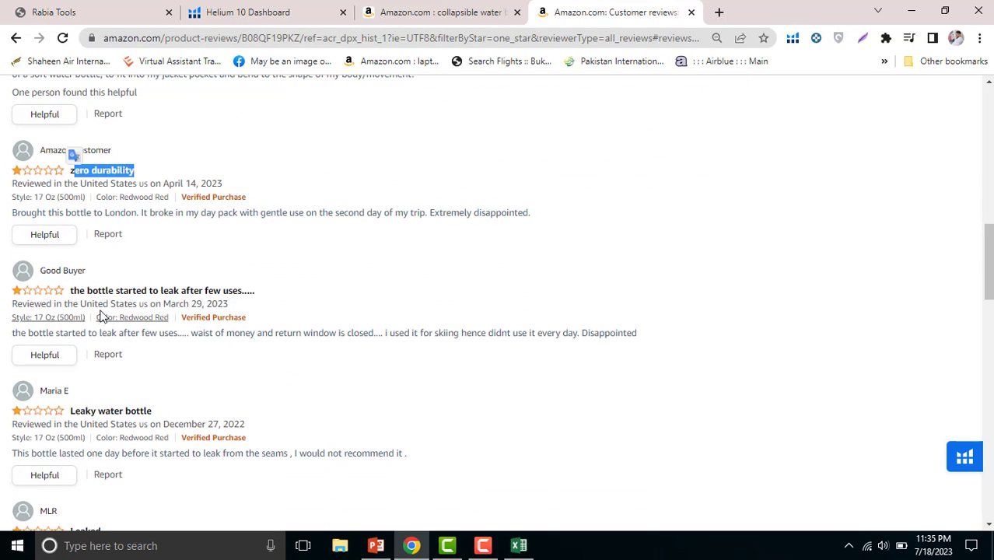
{"action": "left_click_drag", "start_coordinate": [253, 290], "coordinate": [97, 292]}
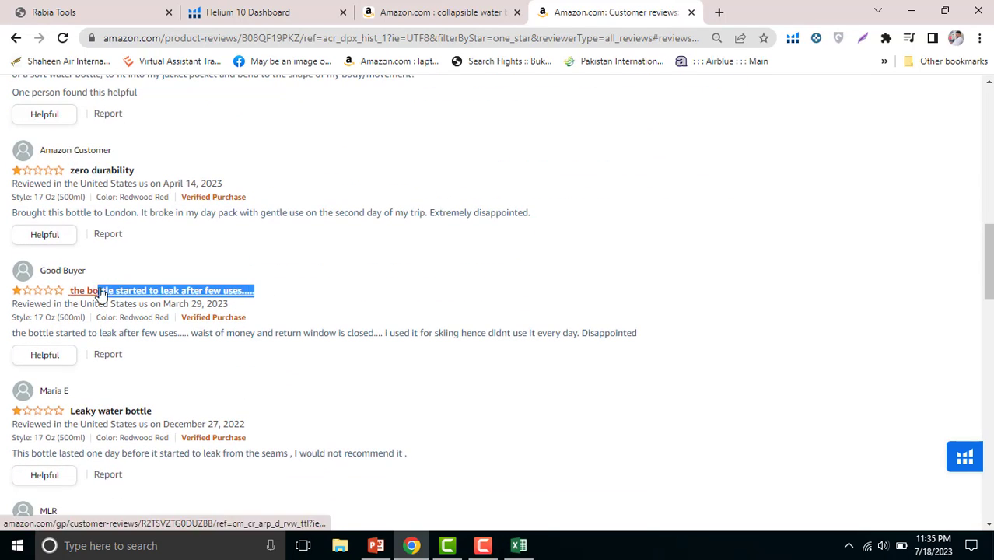
{"action": "scroll", "coordinate": [284, 389], "scroll_direction": "down", "scroll_amount": 2}
{"action": "scroll", "coordinate": [211, 337], "scroll_direction": "down", "scroll_amount": 1}
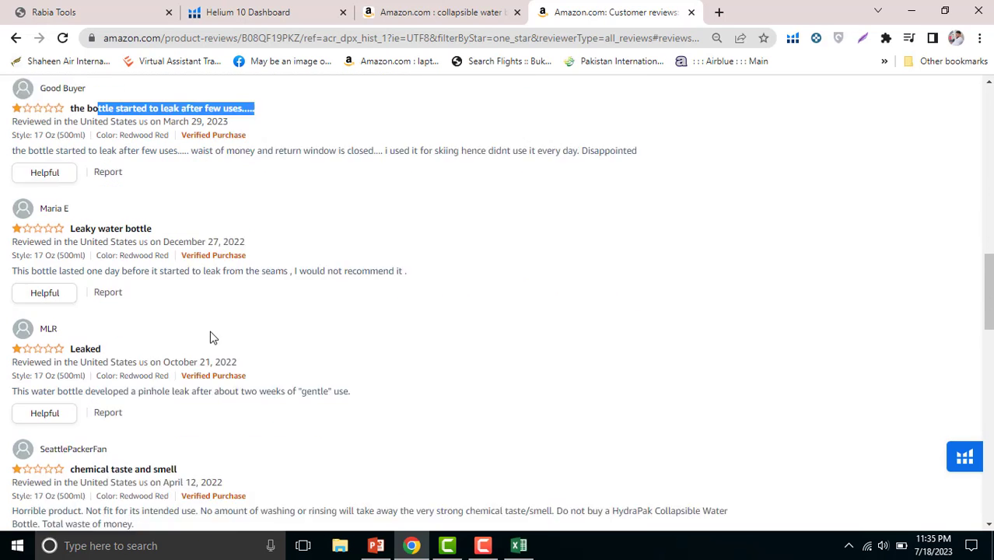
{"action": "scroll", "coordinate": [156, 398], "scroll_direction": "down", "scroll_amount": 2}
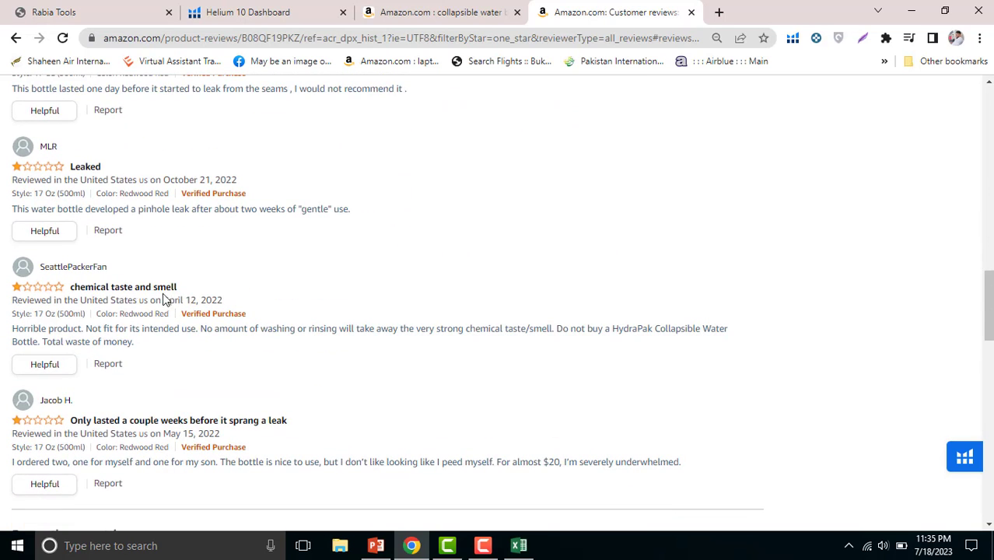
{"action": "scroll", "coordinate": [179, 412], "scroll_direction": "down", "scroll_amount": 1}
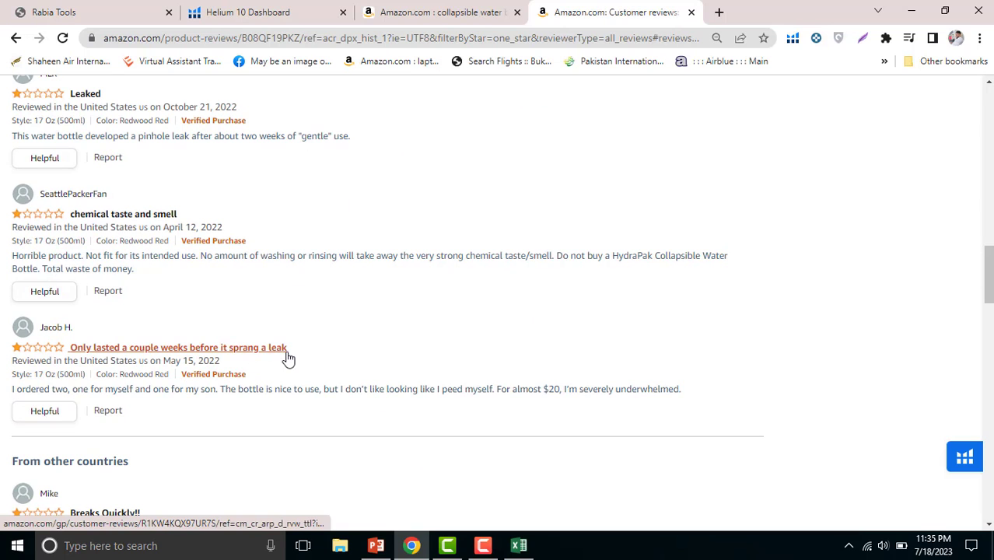
{"action": "scroll", "coordinate": [303, 357], "scroll_direction": "down", "scroll_amount": 2}
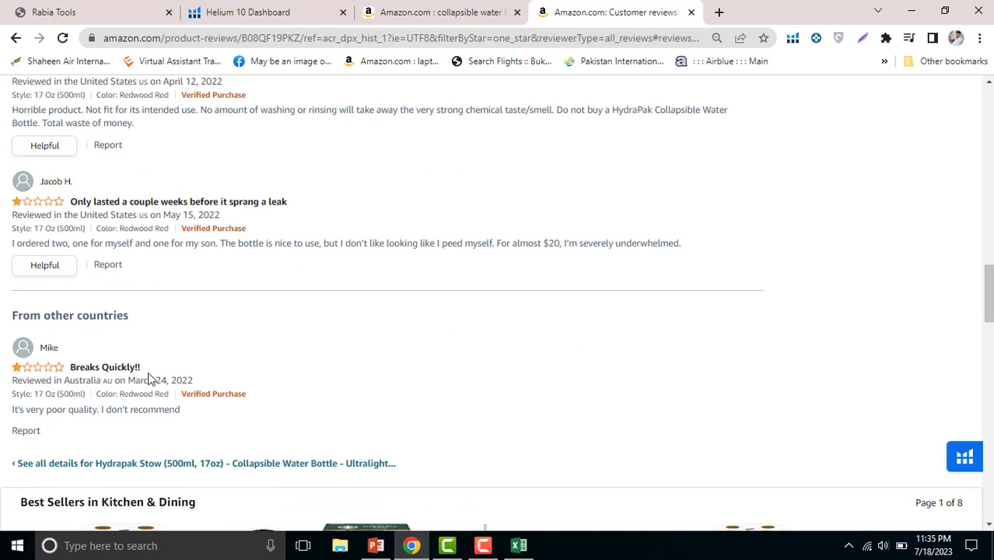
{"action": "scroll", "coordinate": [146, 412], "scroll_direction": "down", "scroll_amount": 1}
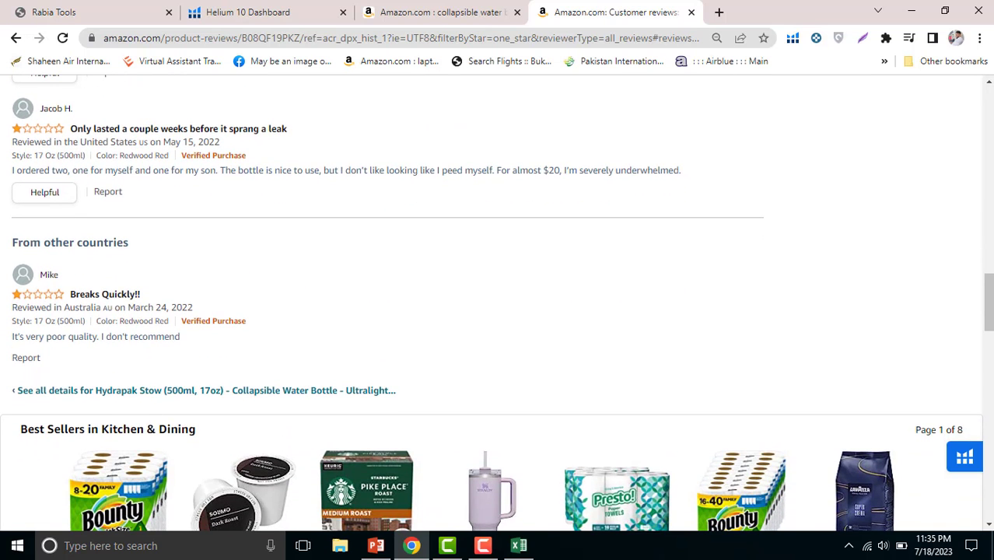
- Switch to Excel, enter "Leaking / Break / Quality" in cell F2 under Negative Reviews, and widen column F to fit
{"action": "left_click", "coordinate": [519, 545]}
{"action": "double_click", "coordinate": [599, 193]}
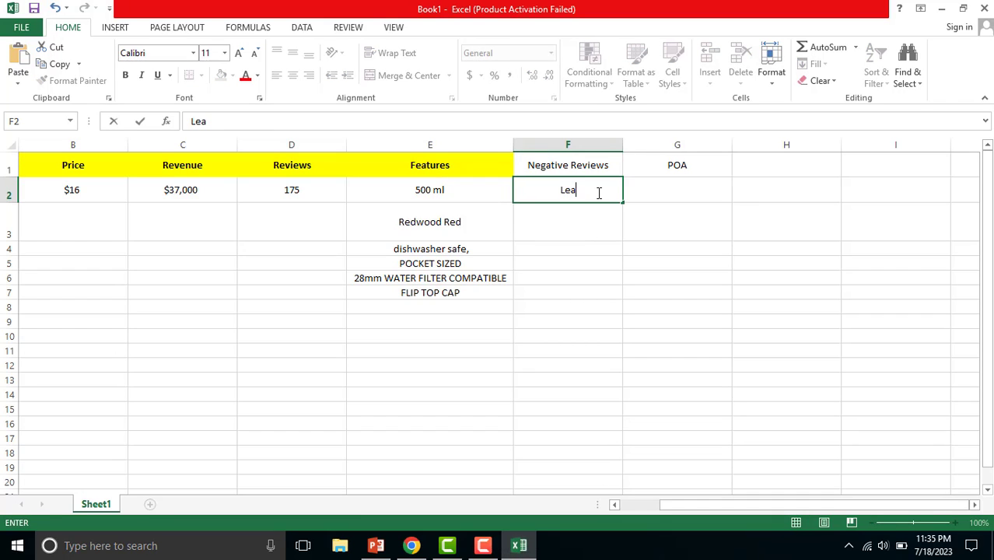
{"action": "type", "text": "Leaking ?"}
{"action": "key", "text": "BackSpace"}
{"action": "type", "text": "/ Brea"}
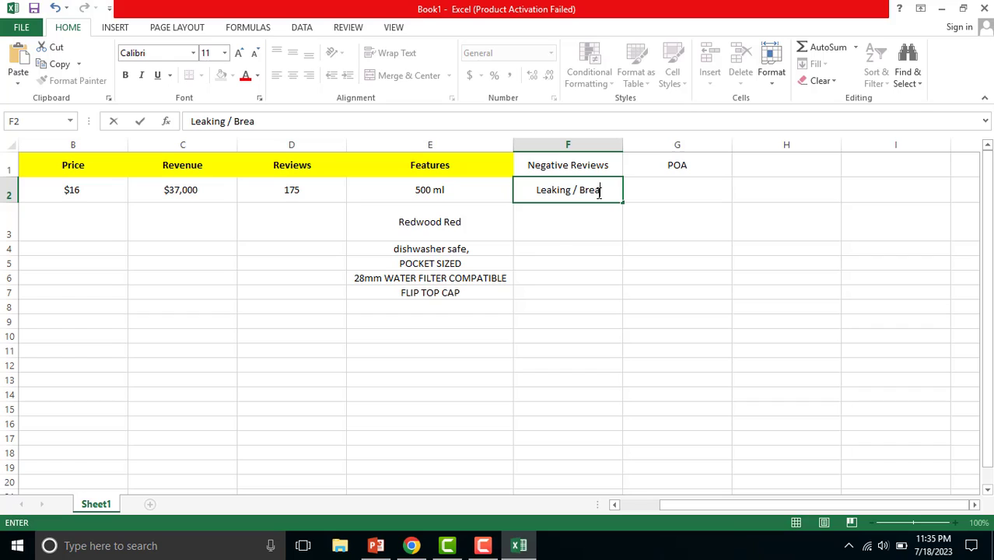
{"action": "type", "text": "k"}
{"action": "type", "text": " / Q"}
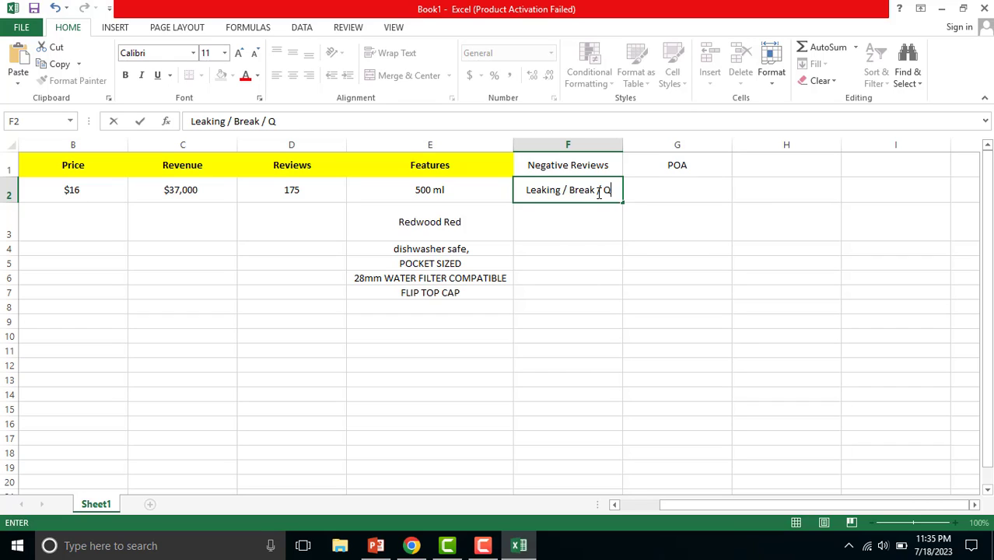
{"action": "type", "text": "uality"}
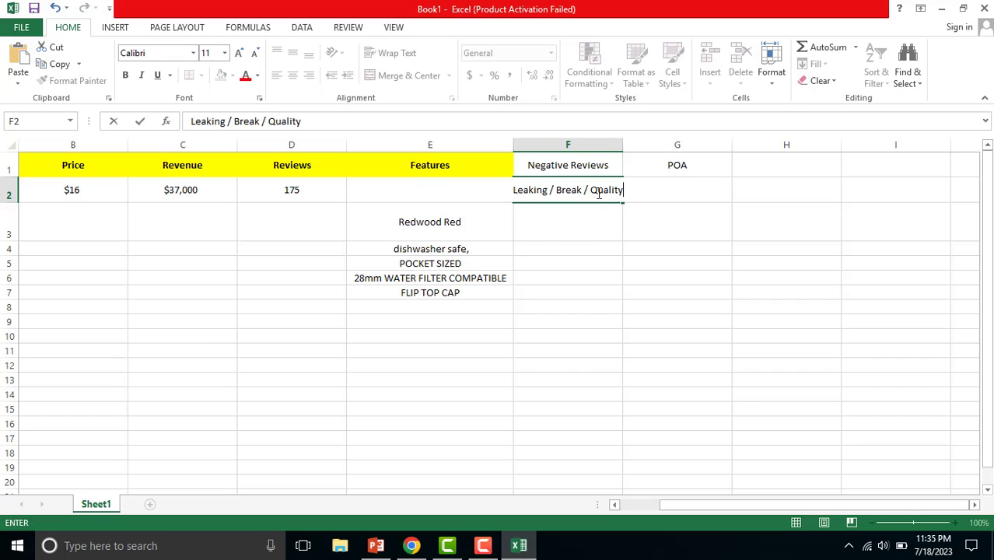
{"action": "left_click", "coordinate": [625, 260]}
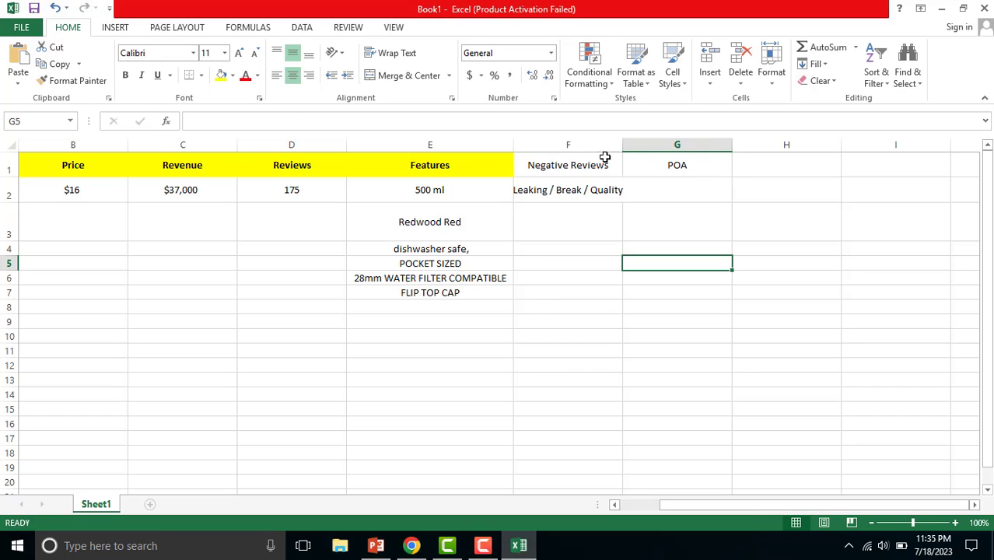
{"action": "left_click", "coordinate": [615, 145]}
{"action": "left_click_drag", "start_coordinate": [623, 145], "coordinate": [707, 144]}
- Look back over the 1 star reviews in Chrome and the Criteria slide in PowerPoint
{"action": "left_click", "coordinate": [412, 545]}
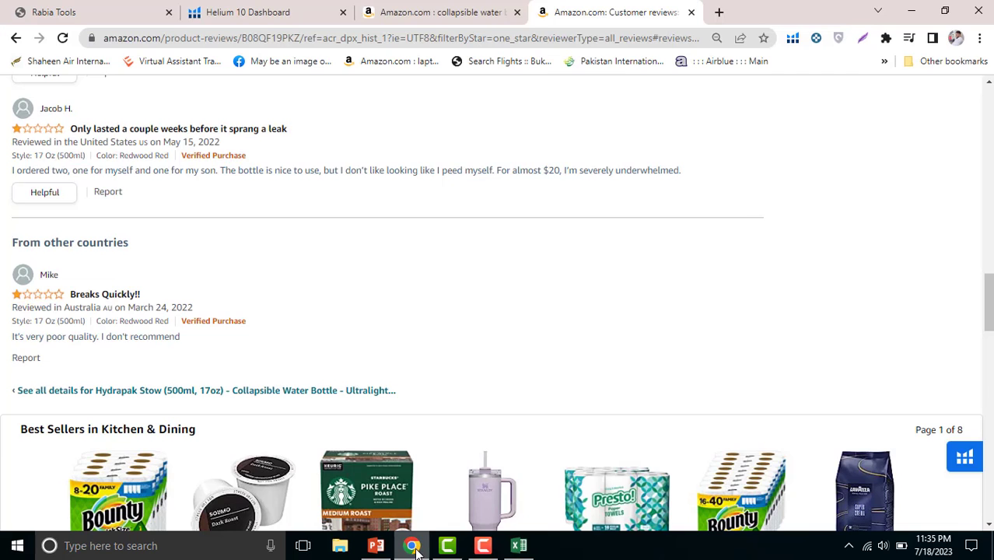
{"action": "scroll", "coordinate": [189, 281], "scroll_direction": "up", "scroll_amount": 4}
{"action": "scroll", "coordinate": [176, 303], "scroll_direction": "up", "scroll_amount": 2}
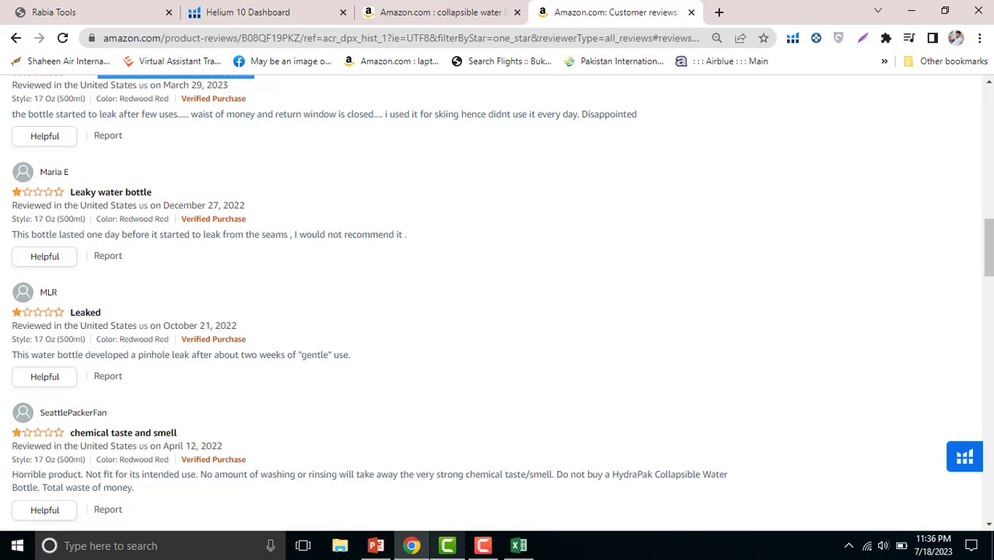
{"action": "left_click", "coordinate": [536, 554]}
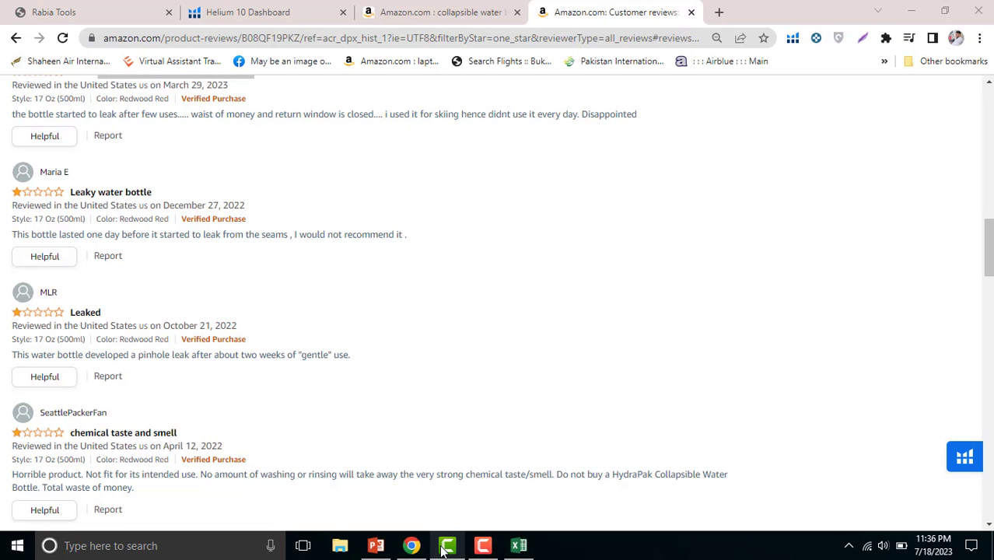
{"action": "left_click", "coordinate": [375, 545]}
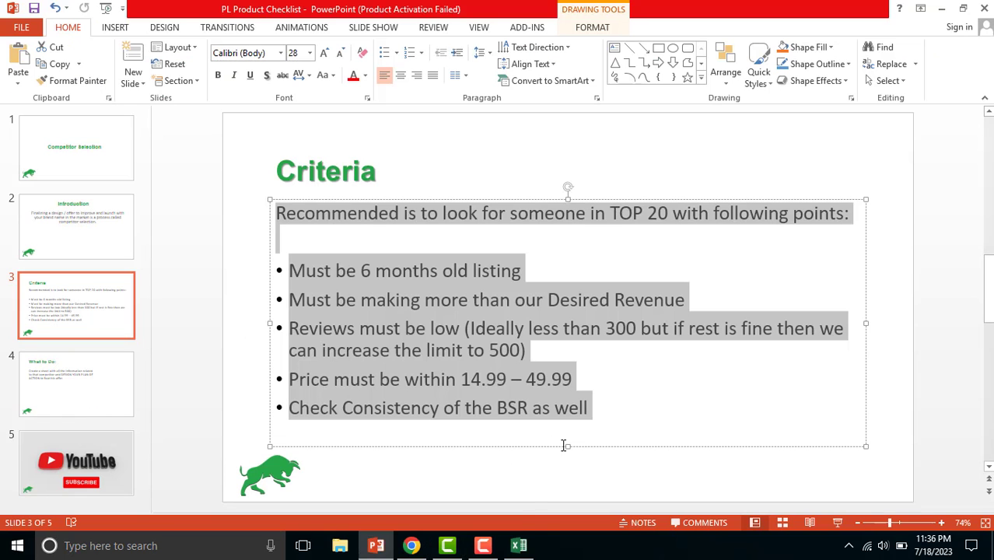
{"action": "left_click", "coordinate": [406, 547]}
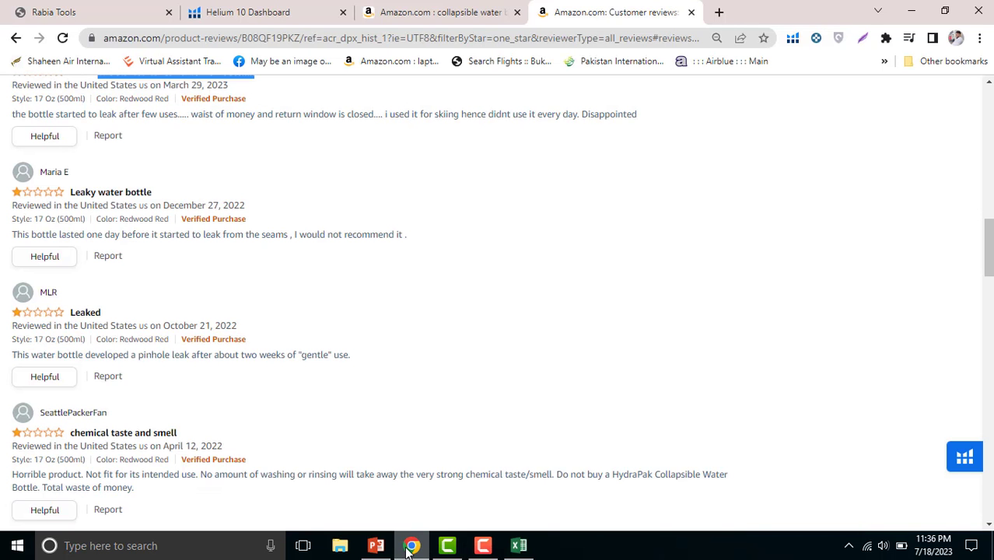
- In Excel, format the Negative Reviews and POA headings in F1:G1 with yellow fill, bold text and font size 12
{"action": "left_click", "coordinate": [519, 545]}
{"action": "left_click", "coordinate": [618, 253]}
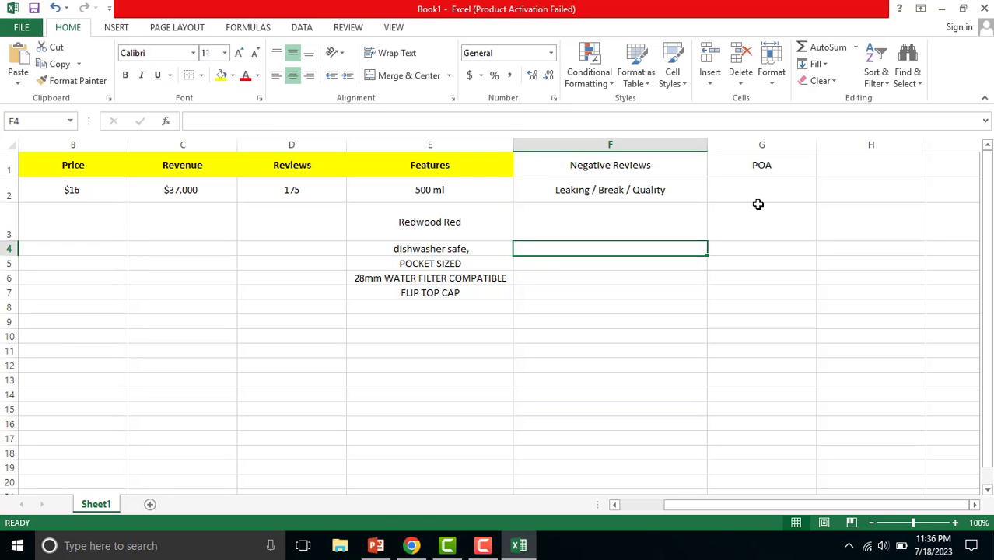
{"action": "left_click_drag", "start_coordinate": [658, 166], "coordinate": [761, 165]}
{"action": "left_click", "coordinate": [221, 74]}
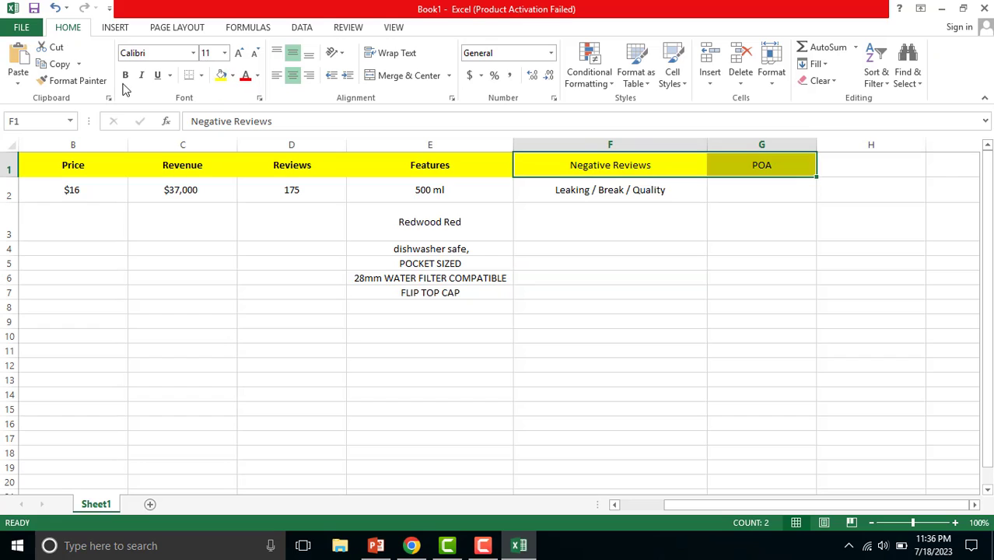
{"action": "left_click", "coordinate": [124, 74]}
{"action": "left_click", "coordinate": [240, 53]}
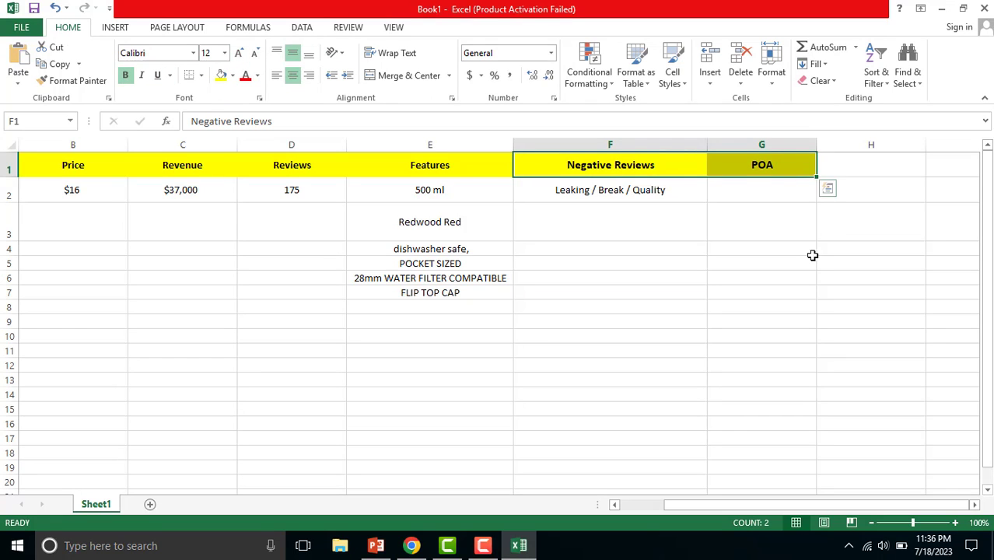
{"action": "left_click", "coordinate": [822, 234]}
{"action": "left_click_drag", "start_coordinate": [436, 191], "coordinate": [443, 300]}
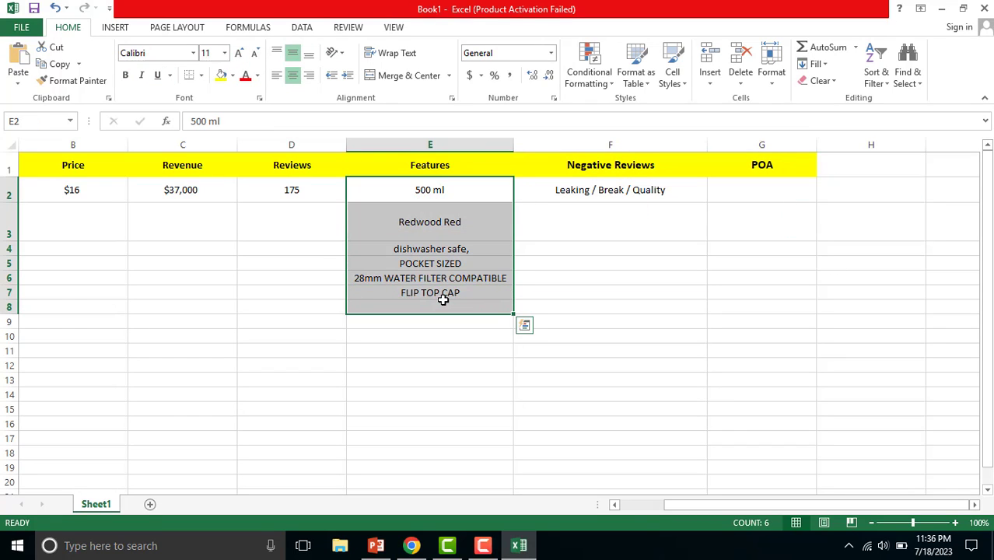
{"action": "left_click", "coordinate": [448, 277]}
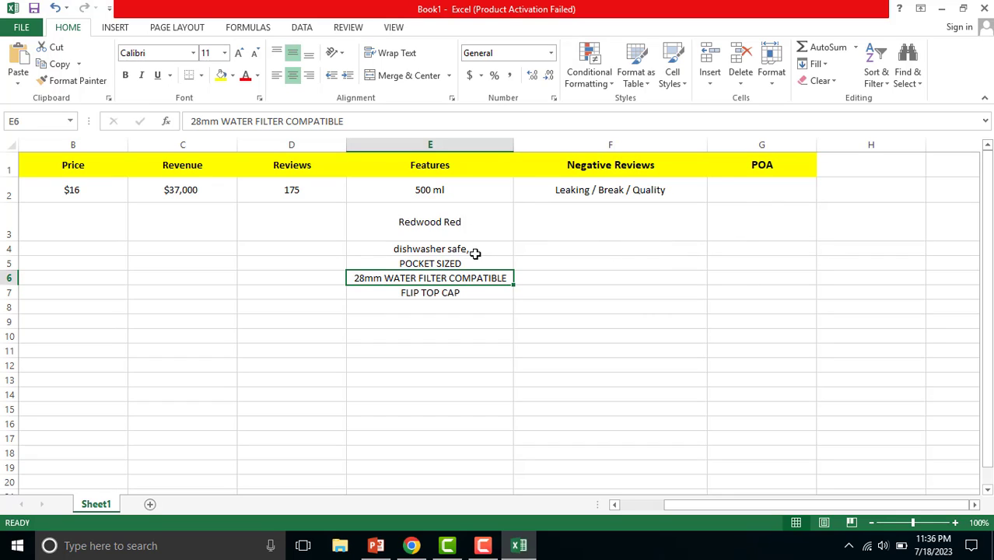
{"action": "left_click", "coordinate": [433, 148]}
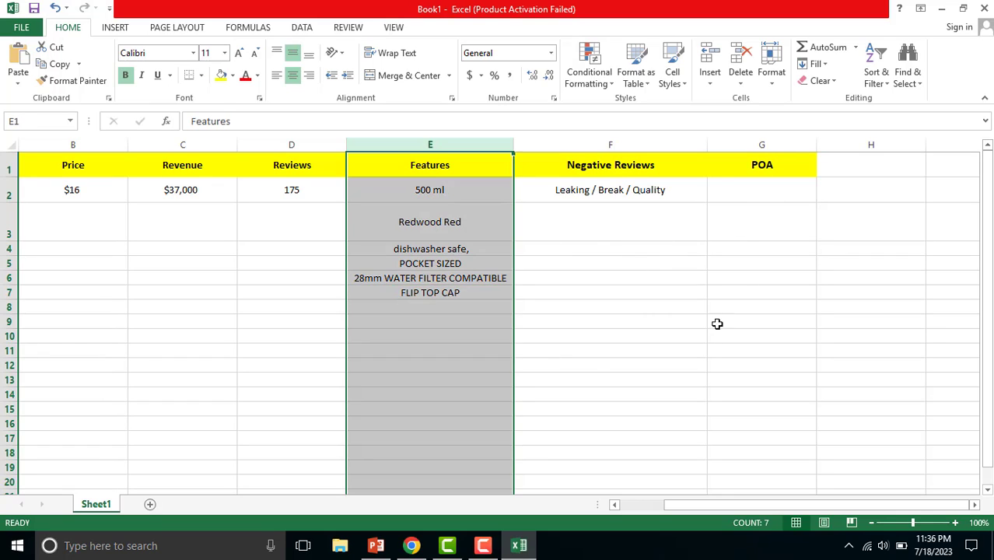
{"action": "left_click", "coordinate": [721, 148]}
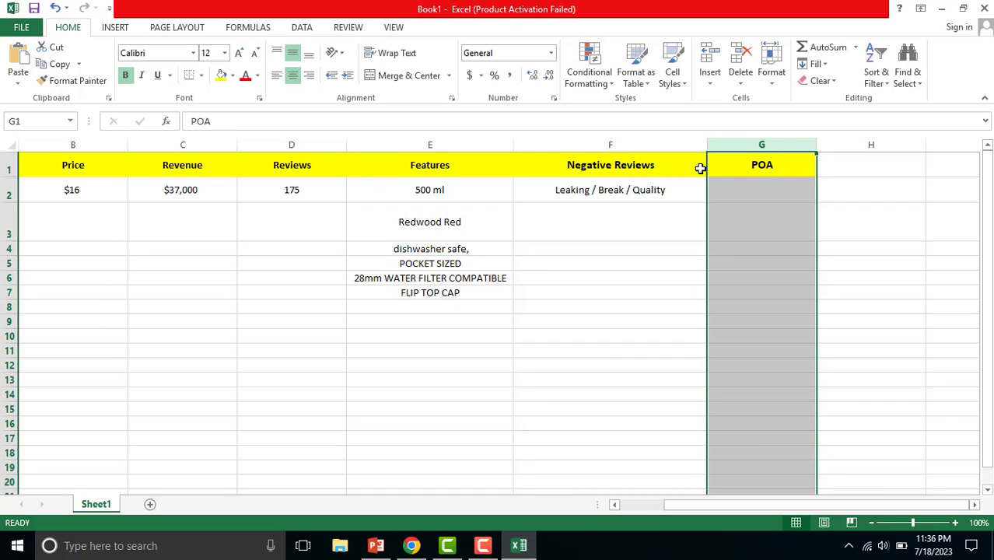
{"action": "left_click_drag", "start_coordinate": [763, 202], "coordinate": [804, 393]}
{"action": "left_click", "coordinate": [763, 182]}
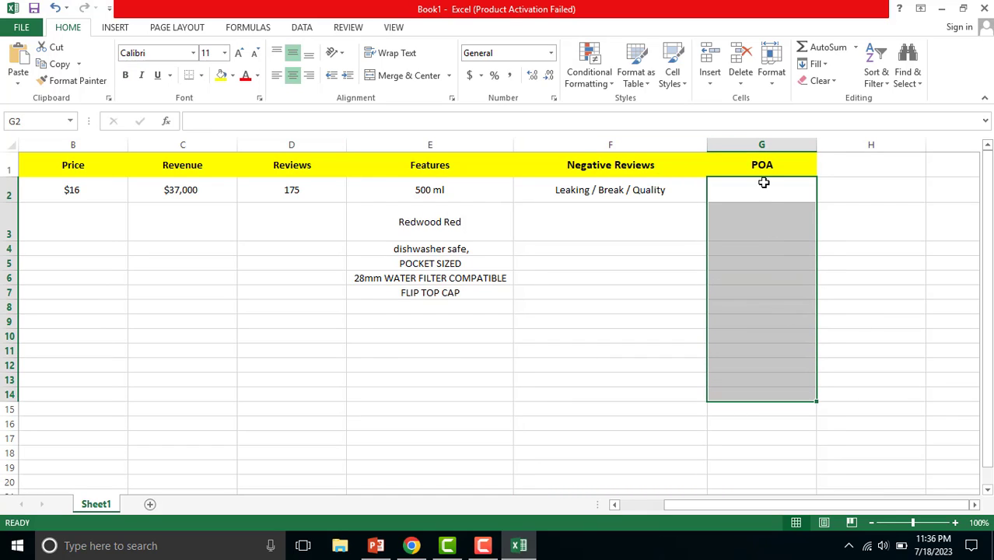
{"action": "left_click_drag", "start_coordinate": [784, 226], "coordinate": [804, 329]}
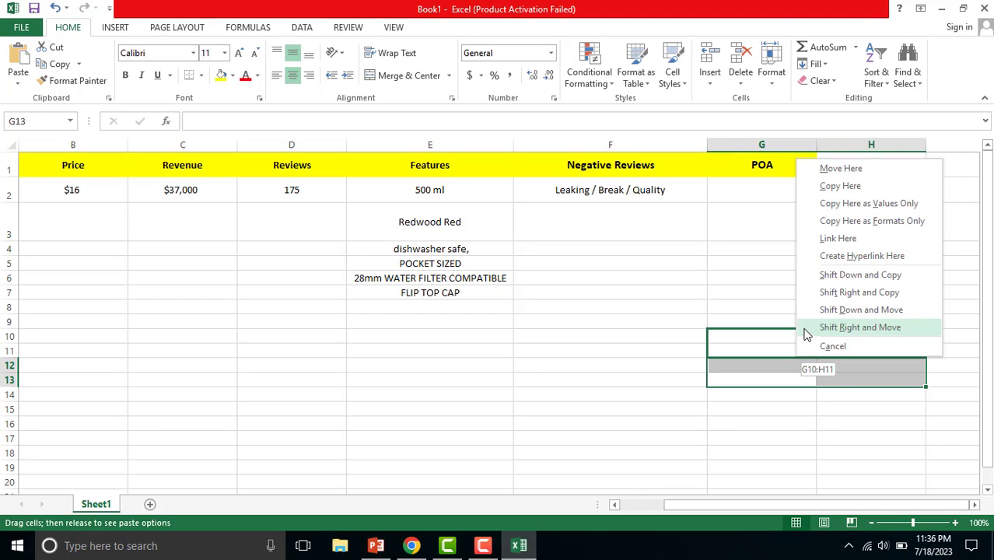
{"action": "left_click", "coordinate": [740, 216]}
{"action": "left_click", "coordinate": [595, 190]}
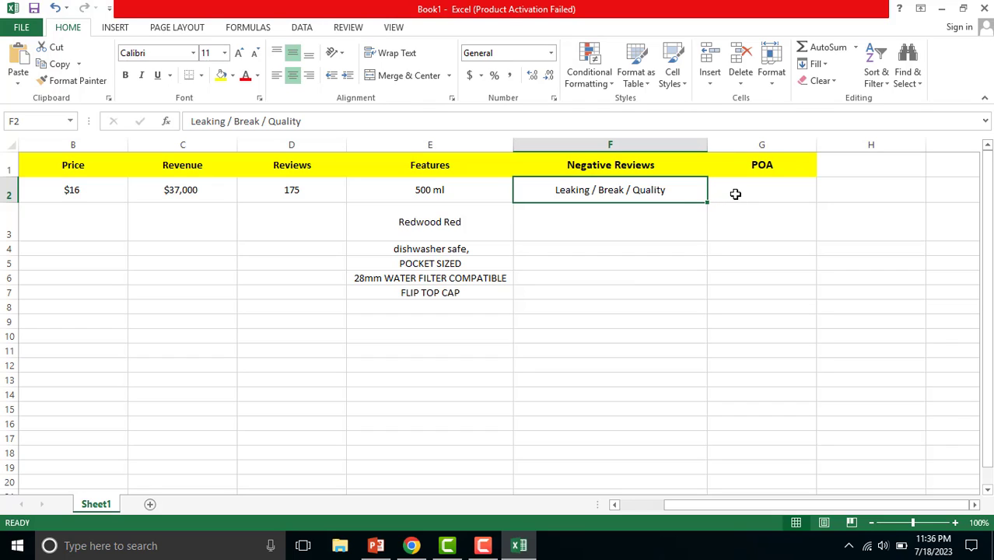
- Reopen the Hydrapak product page in Chrome from its reviews to check the product video, and return to the Excel sheet
{"action": "left_click", "coordinate": [411, 545]}
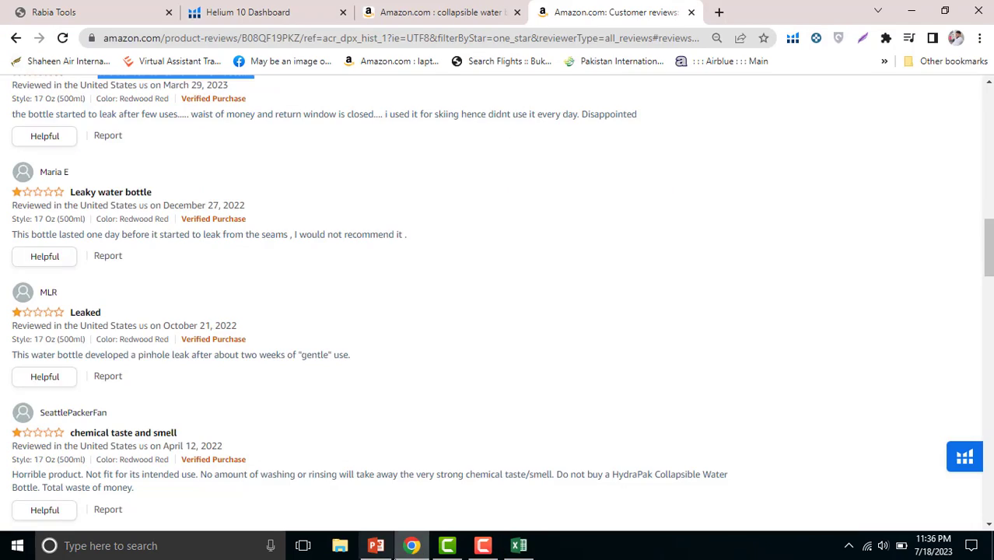
{"action": "scroll", "coordinate": [314, 319], "scroll_direction": "up", "scroll_amount": 3}
{"action": "scroll", "coordinate": [314, 319], "scroll_direction": "up", "scroll_amount": 10}
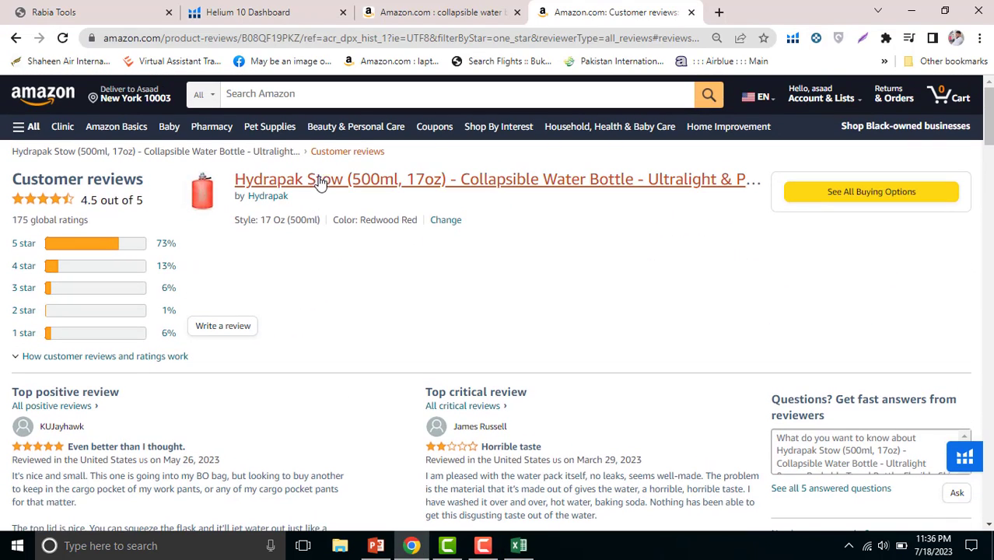
{"action": "left_click", "coordinate": [321, 181]}
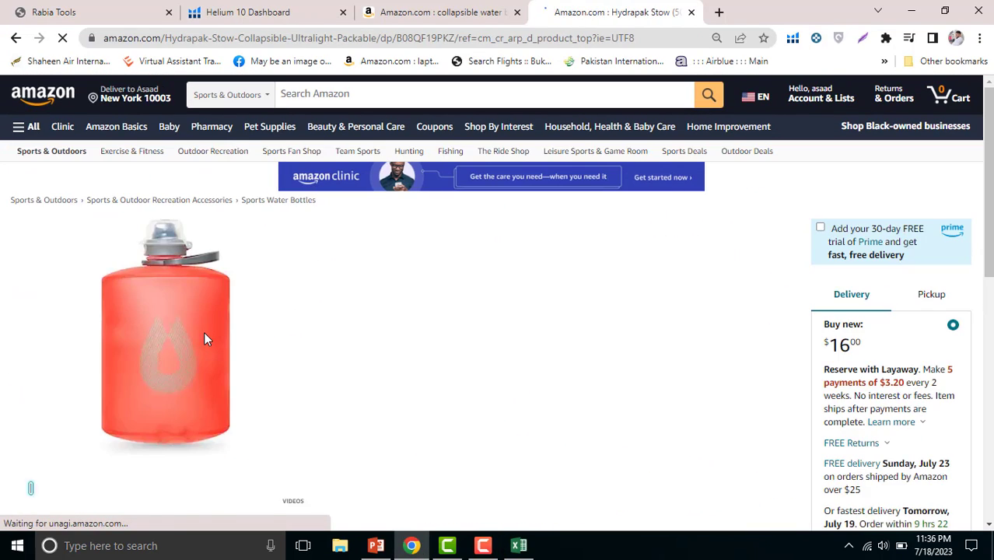
{"action": "scroll", "coordinate": [148, 412], "scroll_direction": "down", "scroll_amount": 1}
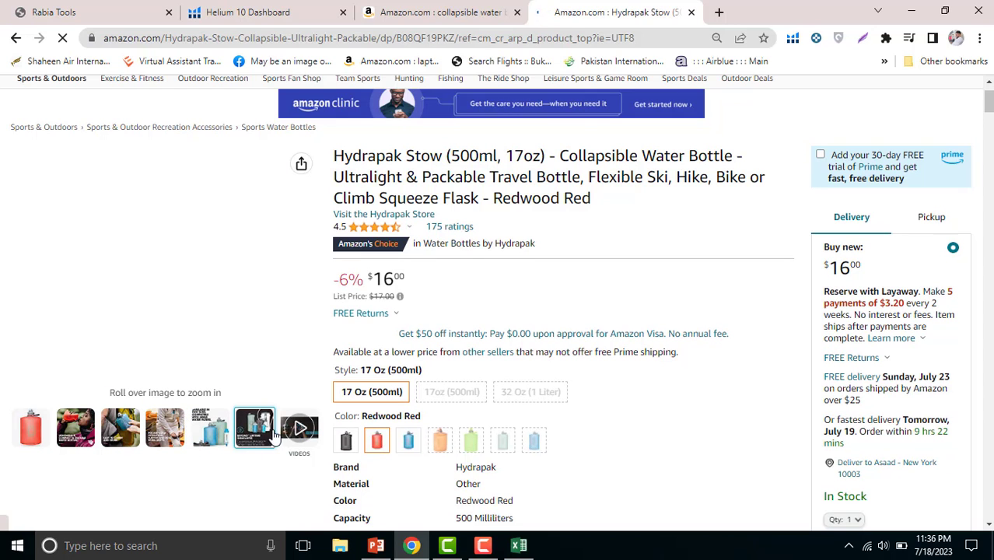
{"action": "left_click", "coordinate": [292, 435]}
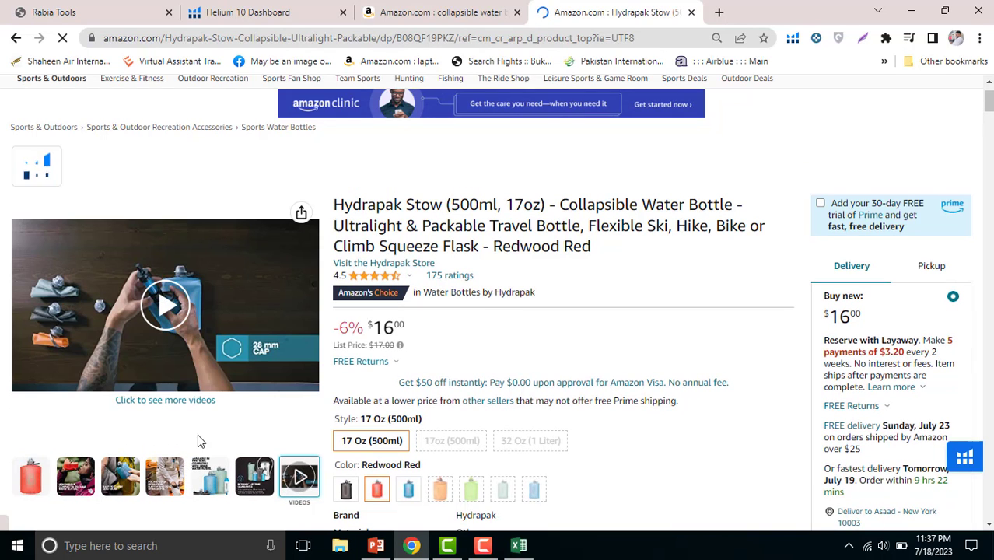
{"action": "left_click", "coordinate": [519, 545]}
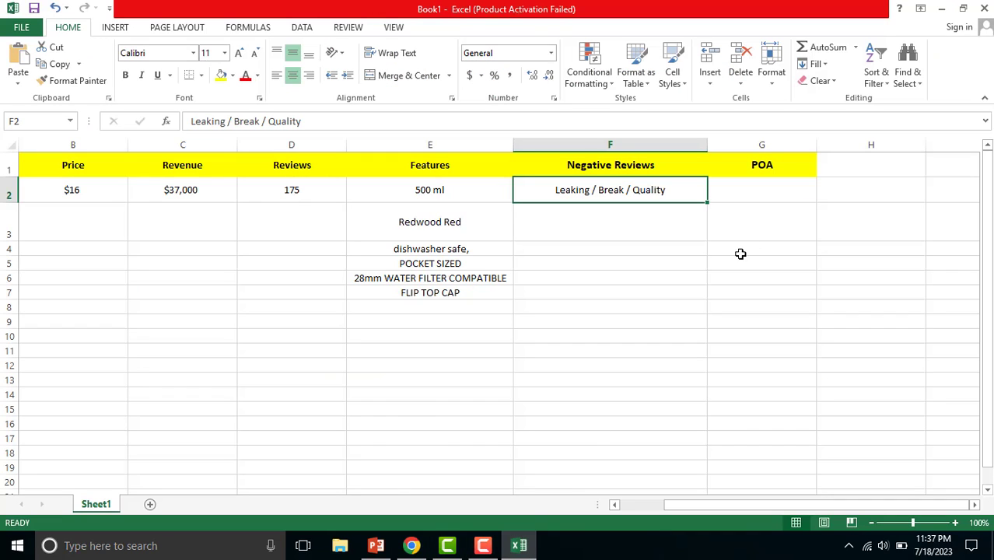
- Enter "Pack of 2 in Less than $30" in cell G2 under the POA heading
{"action": "double_click", "coordinate": [767, 193]}
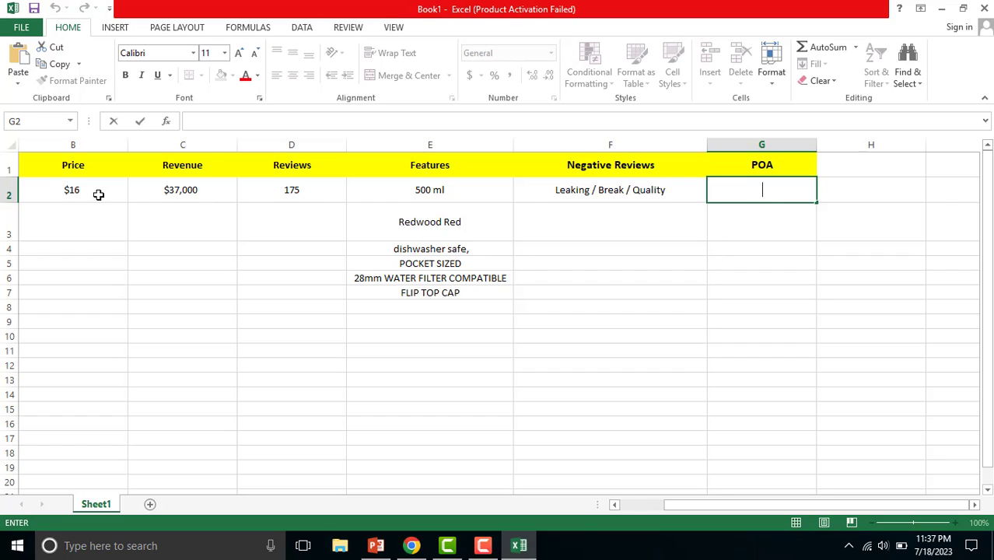
{"action": "left_click", "coordinate": [72, 190]}
{"action": "double_click", "coordinate": [764, 194]}
{"action": "type", "text": "Pac"}
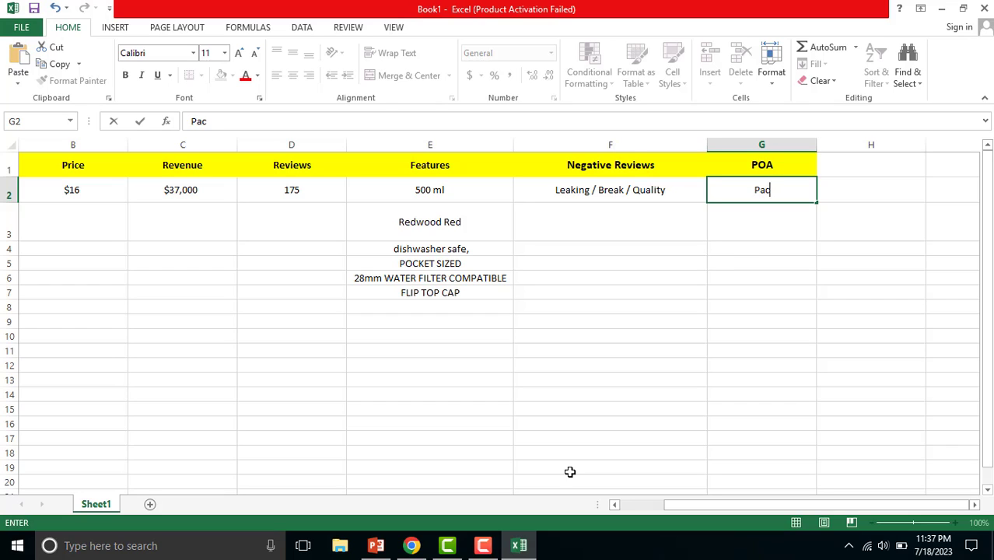
{"action": "type", "text": "k of 2 in"}
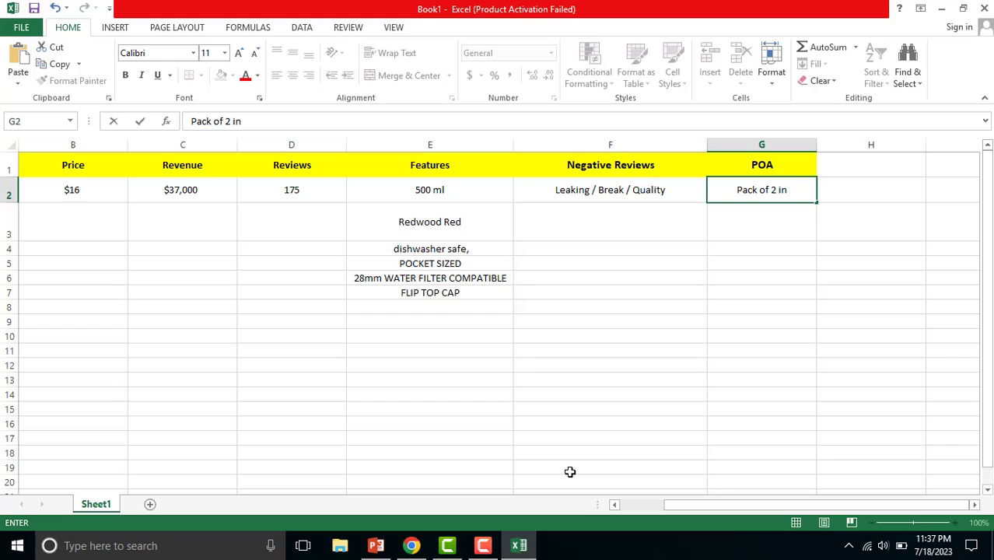
{"action": "type", "text": " Less than"}
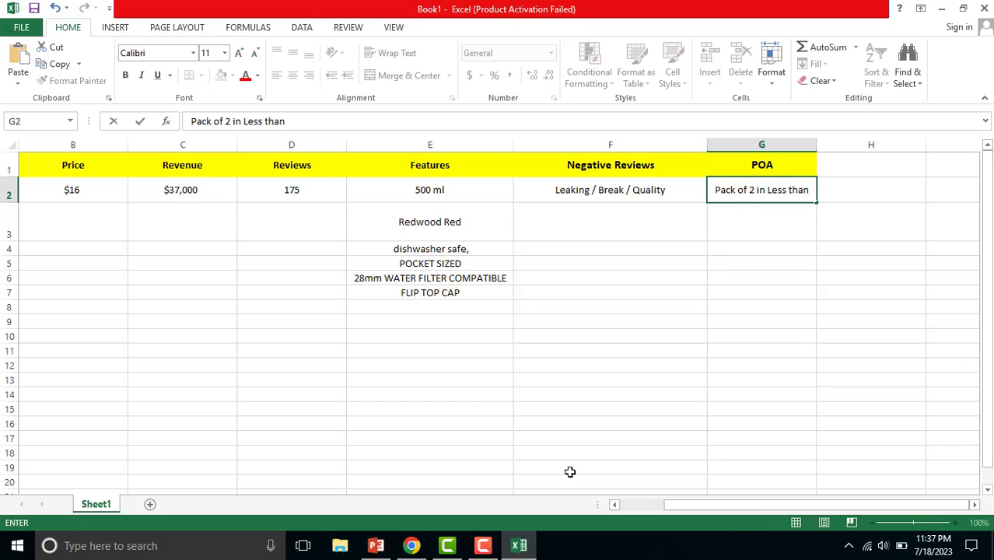
{"action": "type", "text": " $32"}
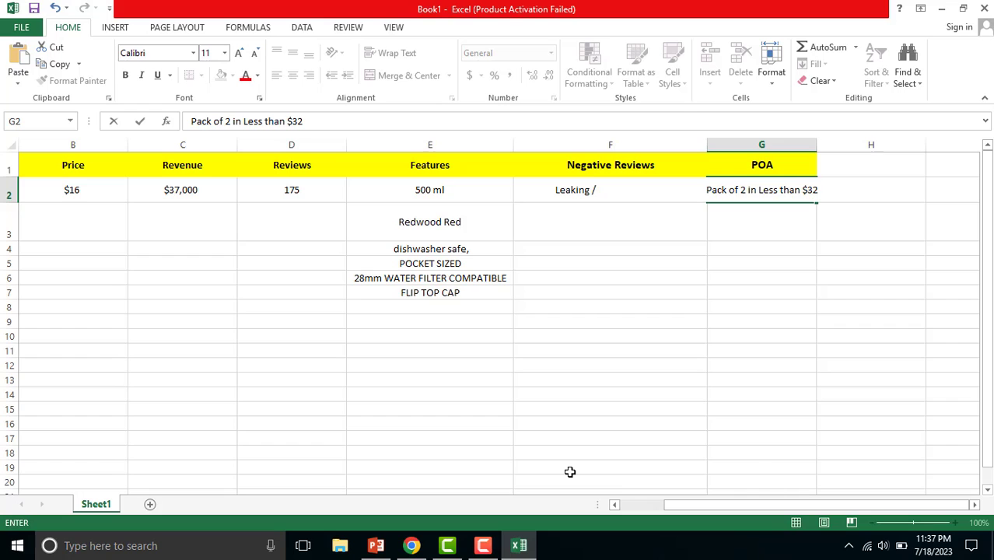
{"action": "key", "text": "BackSpace"}
{"action": "type", "text": "0"}
- Widen column G so the POA entry in G2 fits inside the cell
{"action": "left_click", "coordinate": [812, 151]}
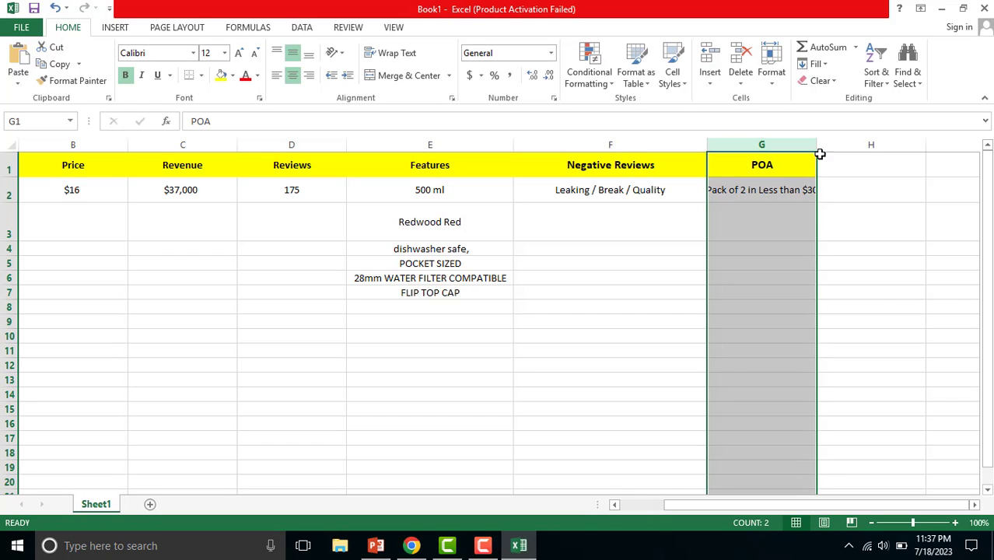
{"action": "left_click_drag", "start_coordinate": [816, 149], "coordinate": [906, 151]}
{"action": "left_click", "coordinate": [856, 189]}
{"action": "left_click", "coordinate": [827, 251]}
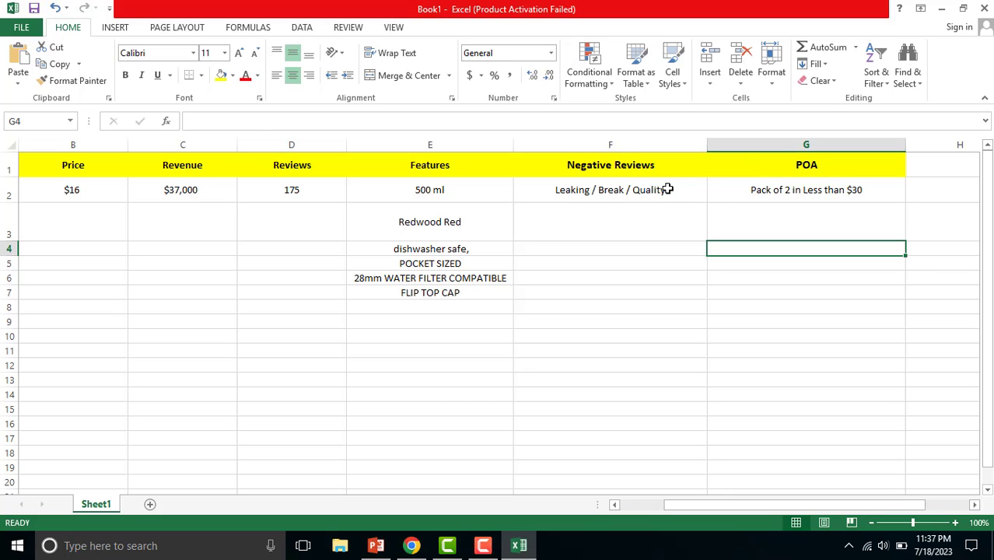
{"action": "left_click", "coordinate": [745, 192]}
- Switch to Chrome and look through the Hydrapak listing's product images, including the water filter compatibility and lifetime guarantee images
{"action": "left_click", "coordinate": [425, 547]}
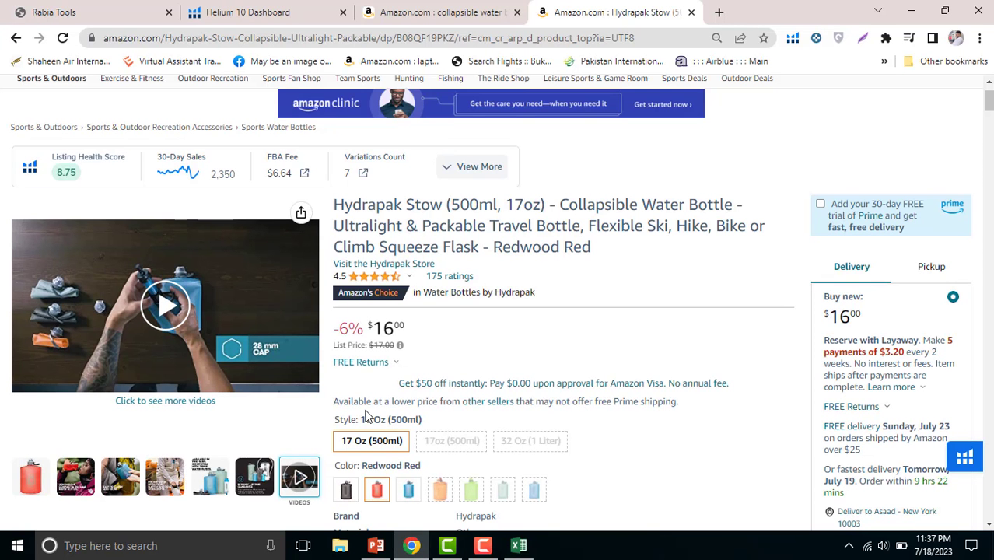
{"action": "scroll", "coordinate": [366, 412], "scroll_direction": "down", "scroll_amount": 1}
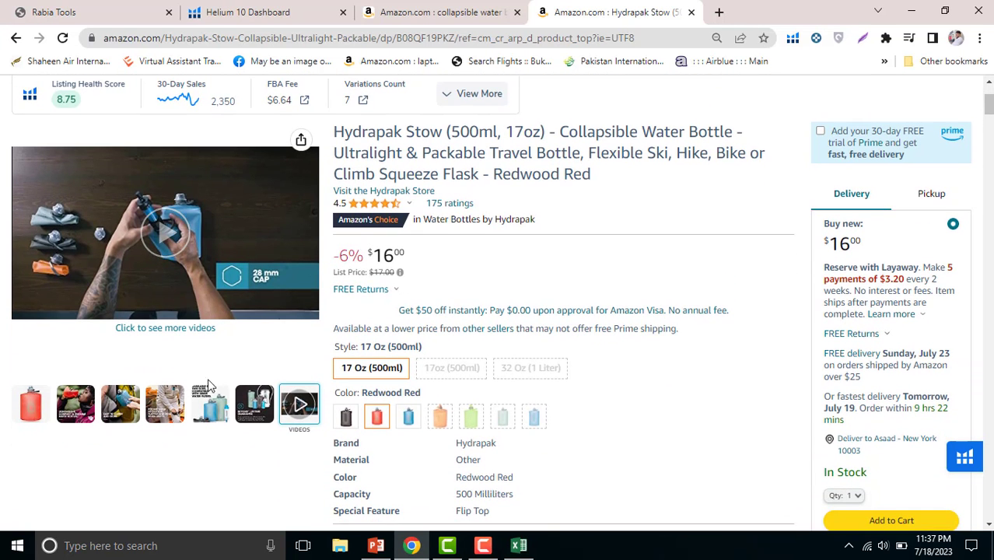
{"action": "mouse_move", "coordinate": [84, 412]}
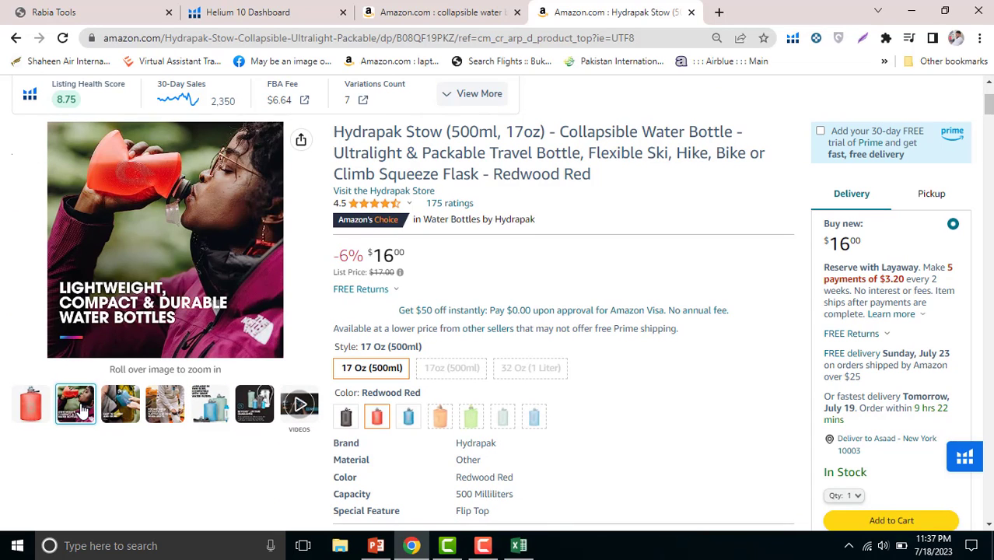
{"action": "mouse_move", "coordinate": [46, 412]}
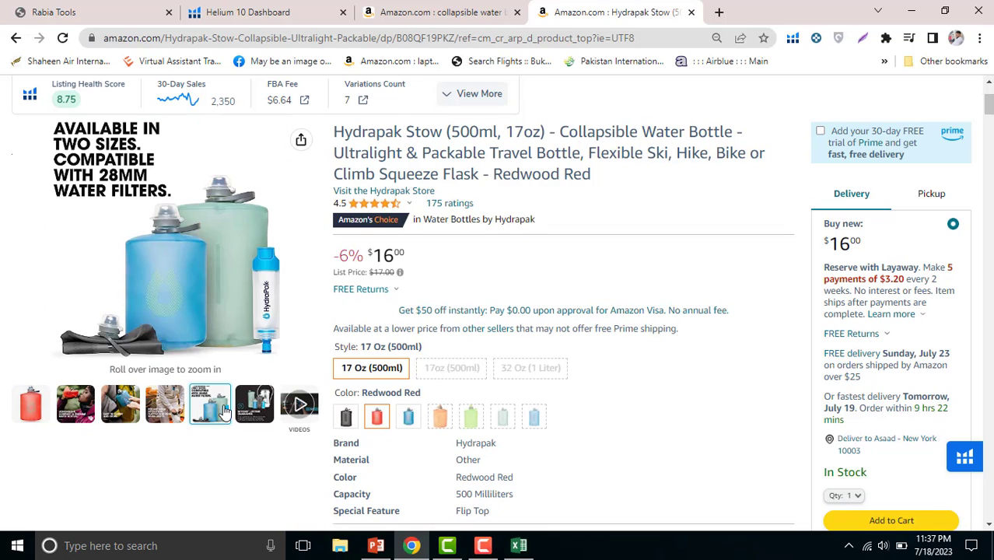
{"action": "mouse_move", "coordinate": [258, 419]}
{"action": "mouse_move", "coordinate": [242, 268]}
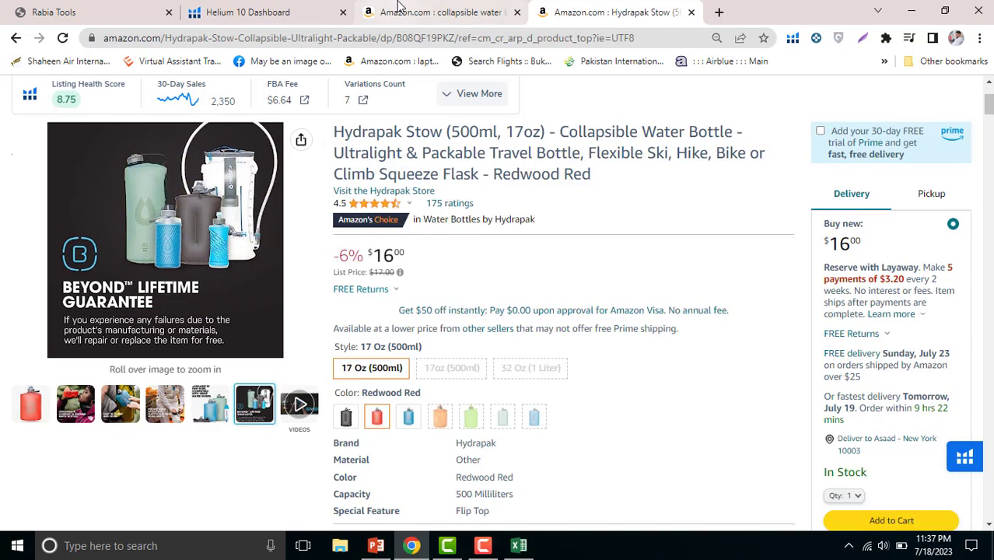
- From the Xray results for "collapsible water bottle", open the Vapur, SPECIAL MADE, E-Senior, SEMETOR, Kemier, Nefeeko and further competitor listings in separate tabs
{"action": "left_click", "coordinate": [439, 11]}
{"action": "scroll", "coordinate": [256, 316], "scroll_direction": "up", "scroll_amount": 3}
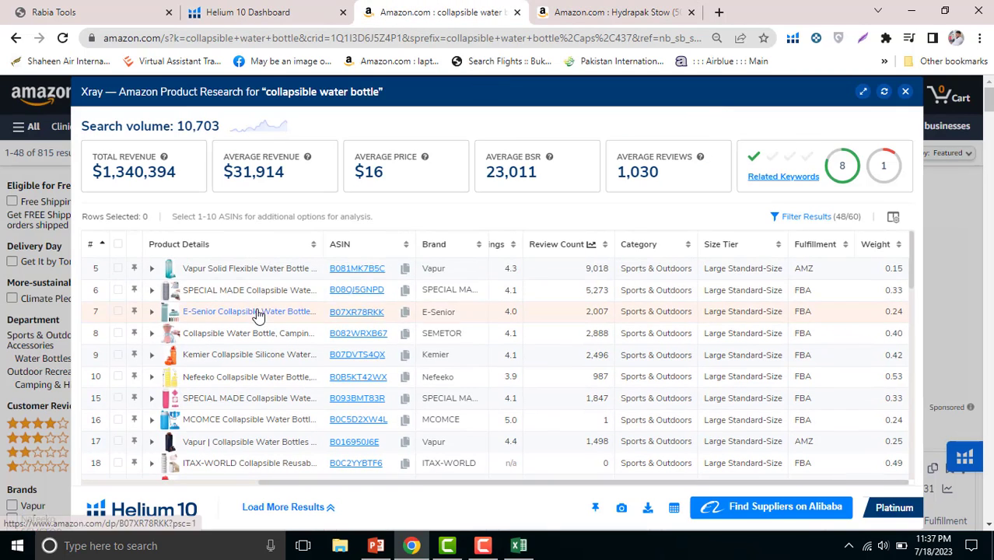
{"action": "left_click", "coordinate": [235, 269], "text": "ctrl"}
{"action": "left_click", "coordinate": [235, 293], "text": "ctrl"}
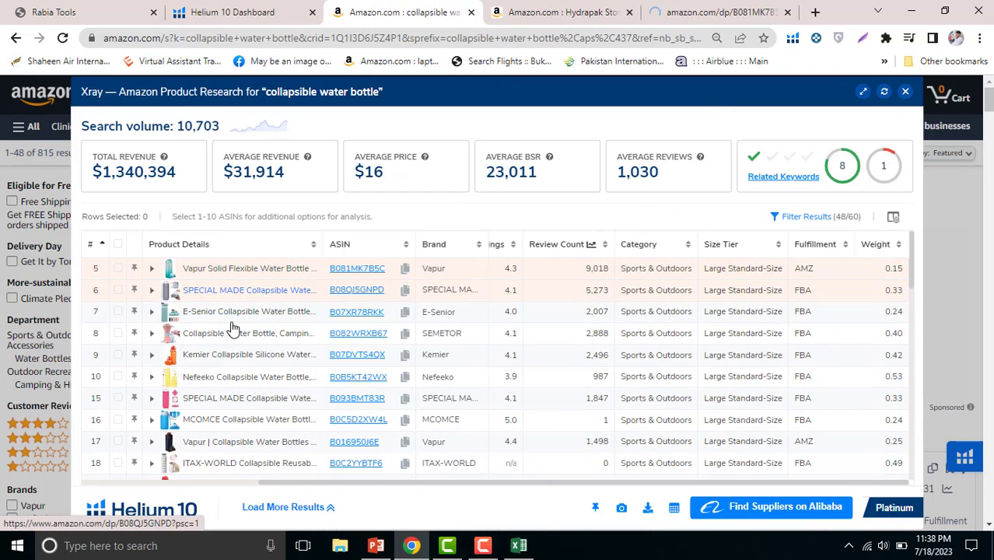
{"action": "left_click", "coordinate": [231, 315], "text": "ctrl"}
{"action": "left_click", "coordinate": [222, 335], "text": "ctrl"}
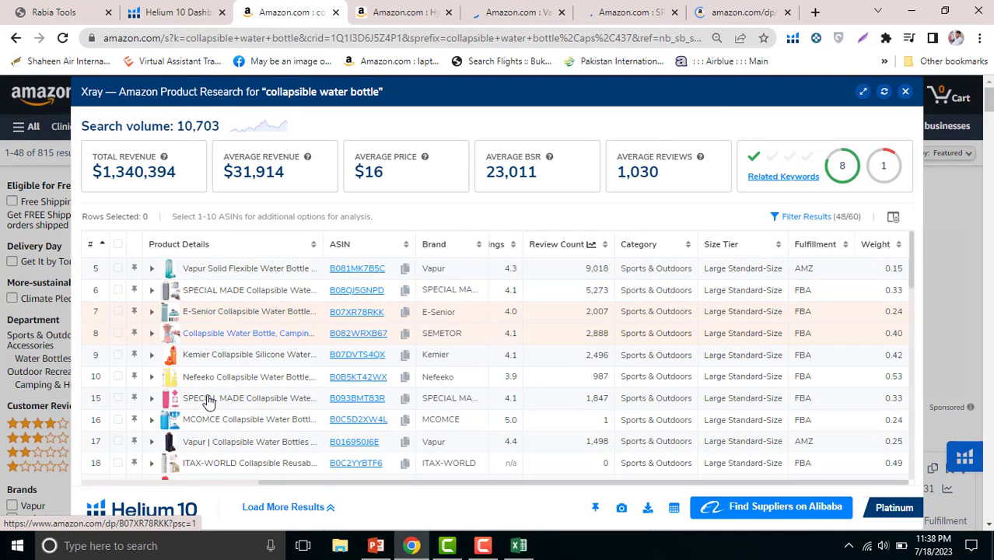
{"action": "left_click", "coordinate": [210, 382], "text": "ctrl"}
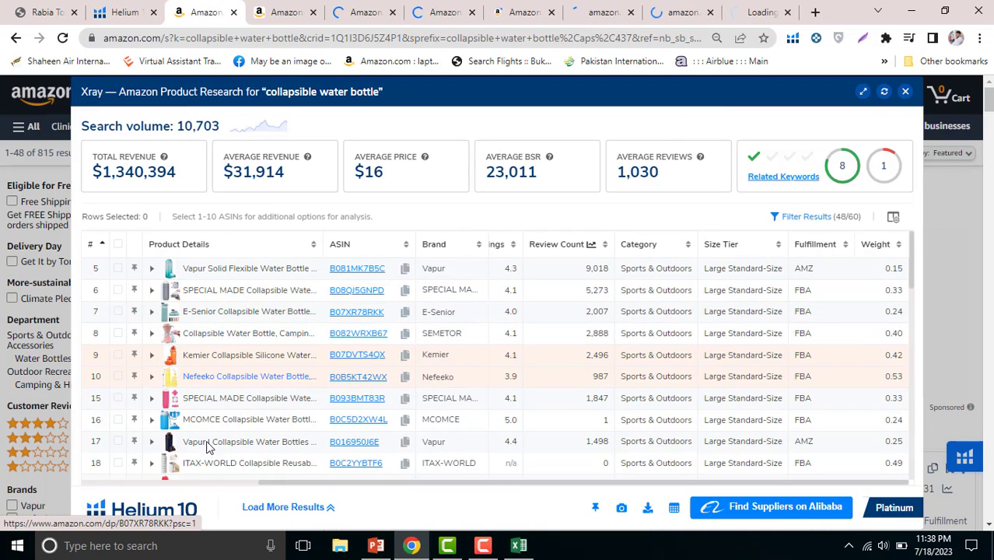
{"action": "left_click", "coordinate": [209, 469], "text": "ctrl"}
- Go to the Vapur Solid Flexible Water Bottle listing and read its price, options and About this item bullets
{"action": "left_click", "coordinate": [268, 11]}
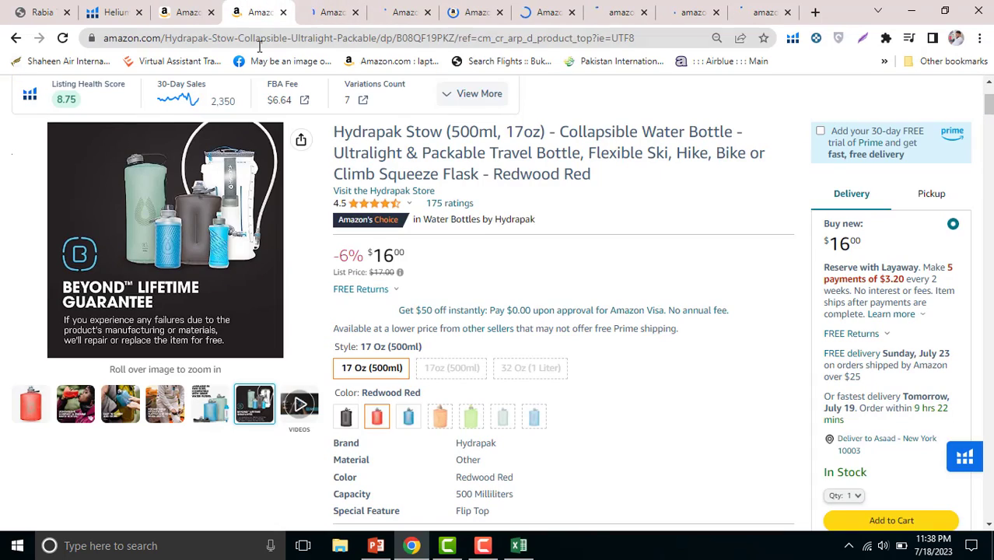
{"action": "left_click", "coordinate": [311, 11]}
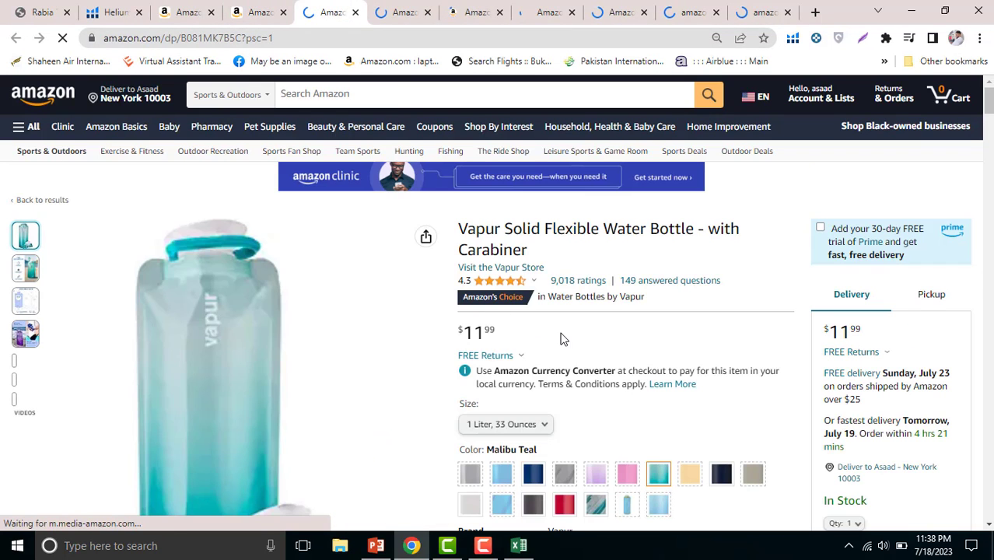
{"action": "scroll", "coordinate": [632, 282], "scroll_direction": "down", "scroll_amount": 3}
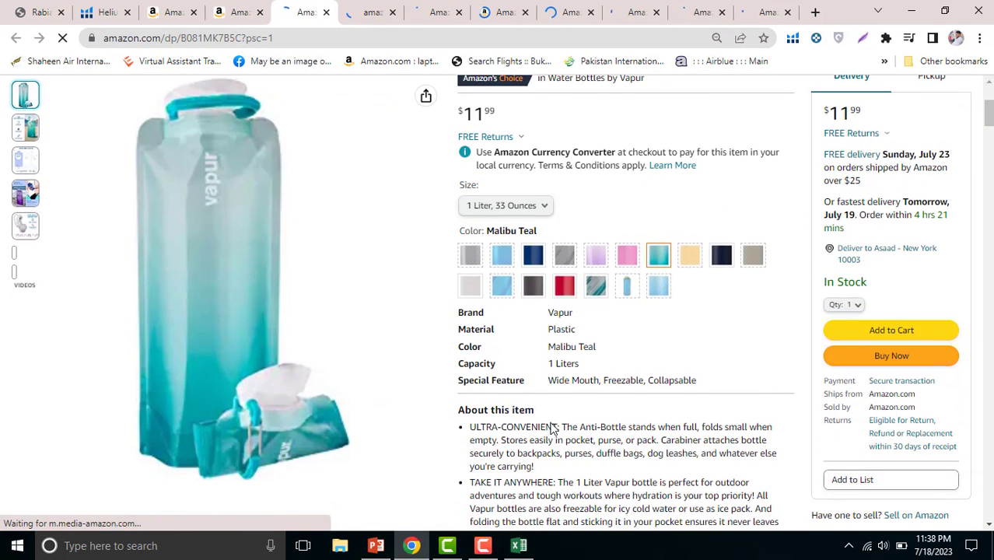
{"action": "scroll", "coordinate": [557, 489], "scroll_direction": "down", "scroll_amount": 2}
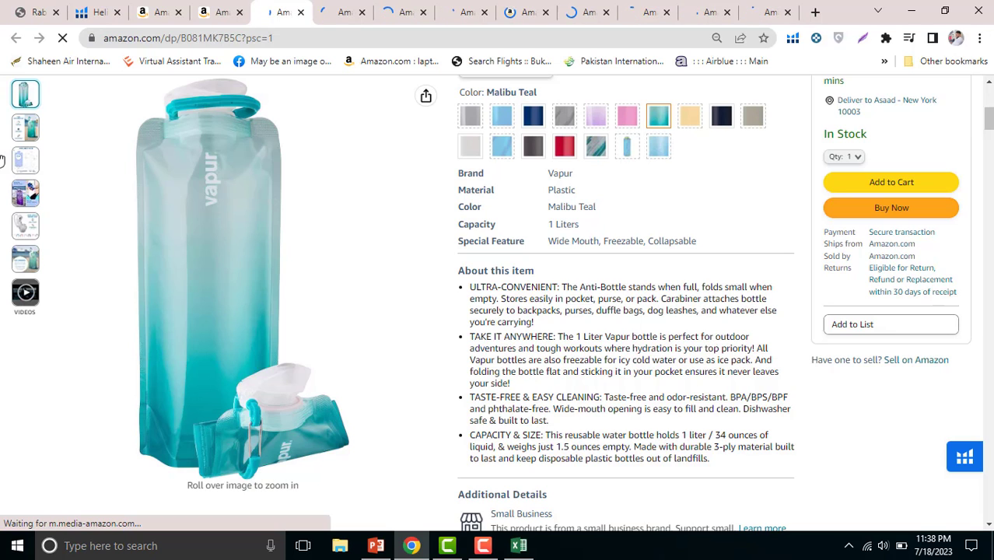
- Open the Vapur bottle's image gallery at the Anti-Bottle image and bring up the available sizes image
{"action": "scroll", "coordinate": [24, 144], "scroll_direction": "up", "scroll_amount": 2}
{"action": "left_click", "coordinate": [32, 131]}
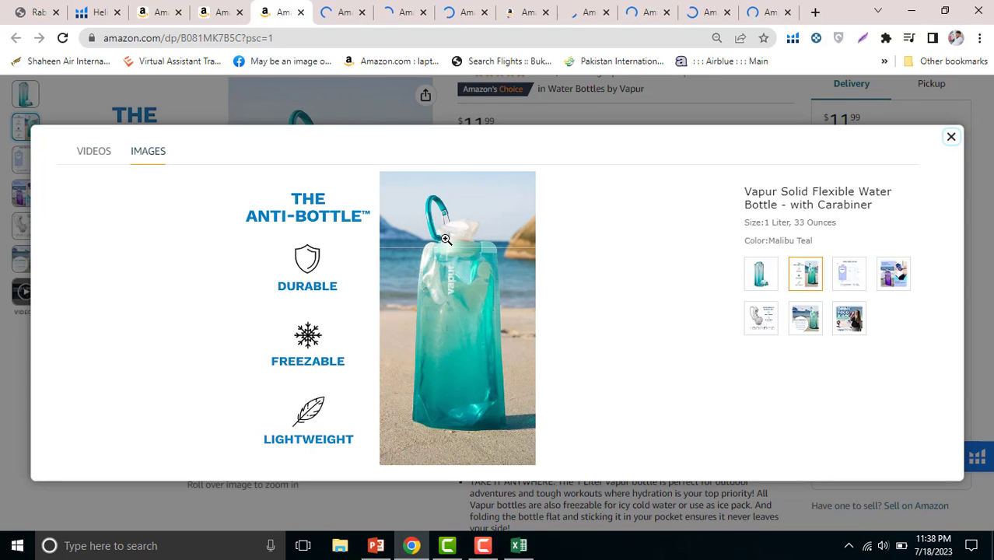
{"action": "left_click", "coordinate": [446, 239]}
{"action": "left_click", "coordinate": [445, 239]}
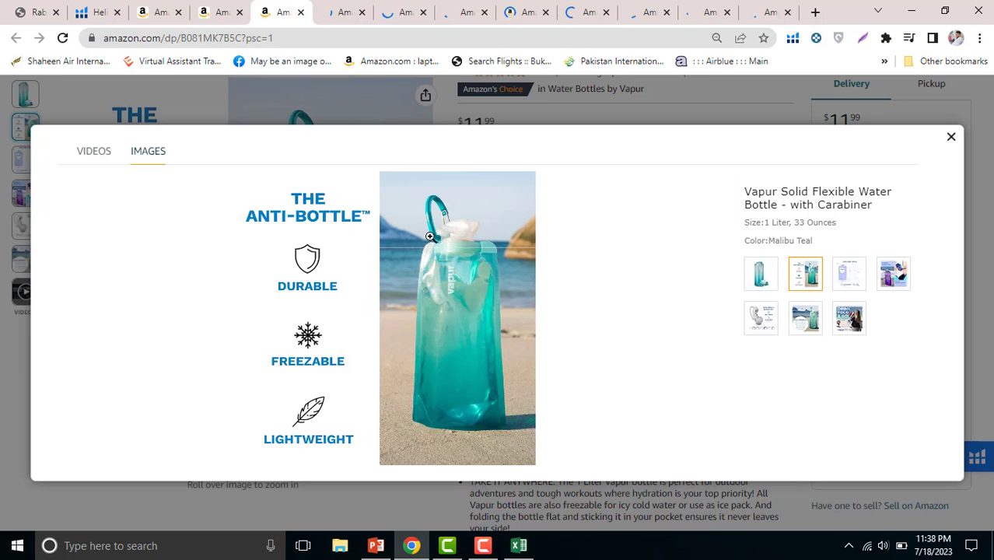
{"action": "left_click", "coordinate": [846, 286]}
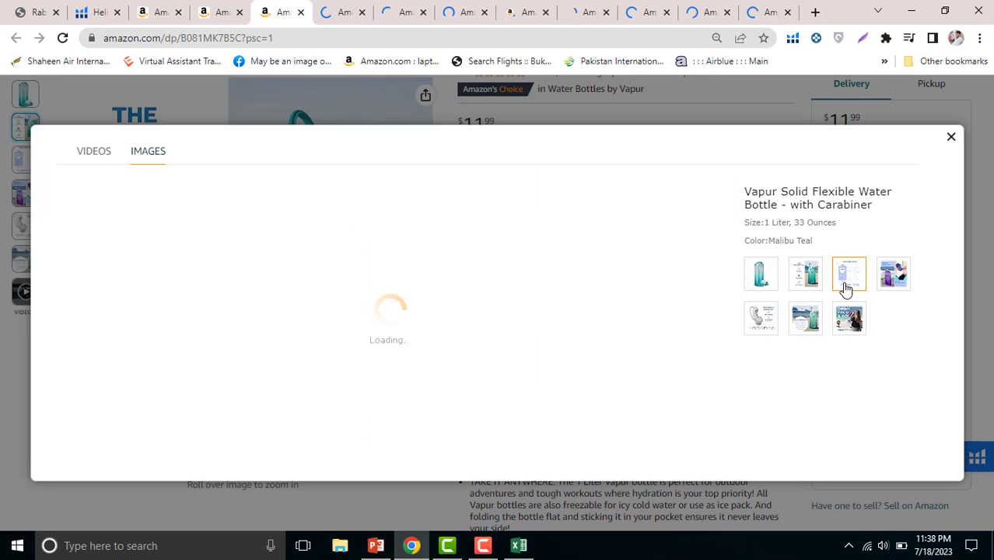
- Compare the Vapur images with the Hydrapak listing and the Xray results, and return to the Vapur gallery
{"action": "left_click", "coordinate": [214, 6]}
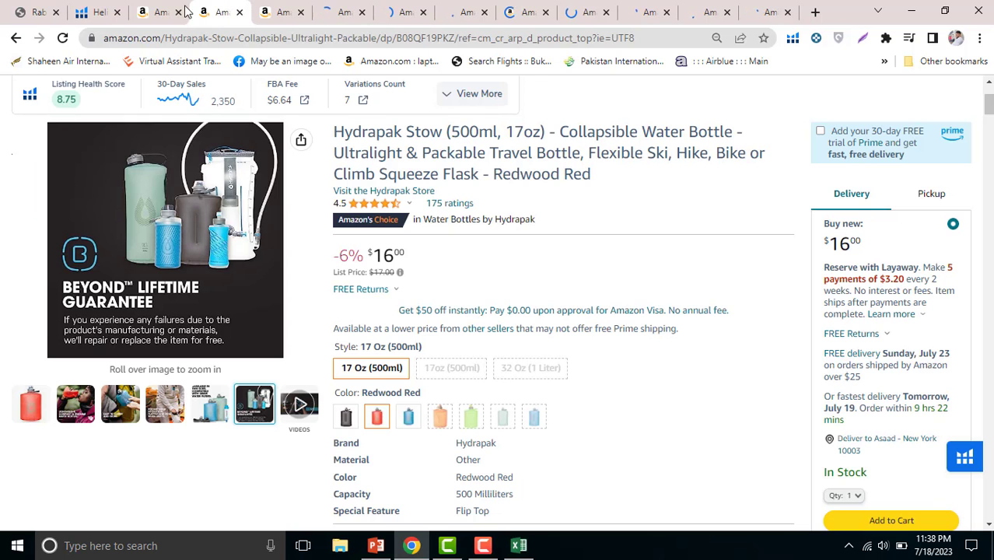
{"action": "left_click", "coordinate": [160, 6]}
{"action": "left_click", "coordinate": [220, 11]}
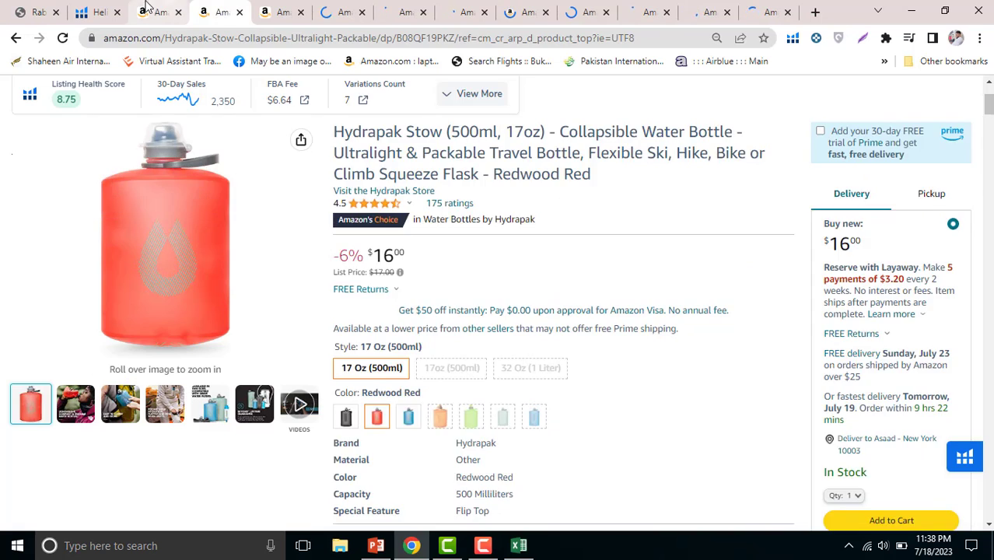
{"action": "left_click", "coordinate": [159, 11]}
{"action": "left_click", "coordinate": [302, 7]}
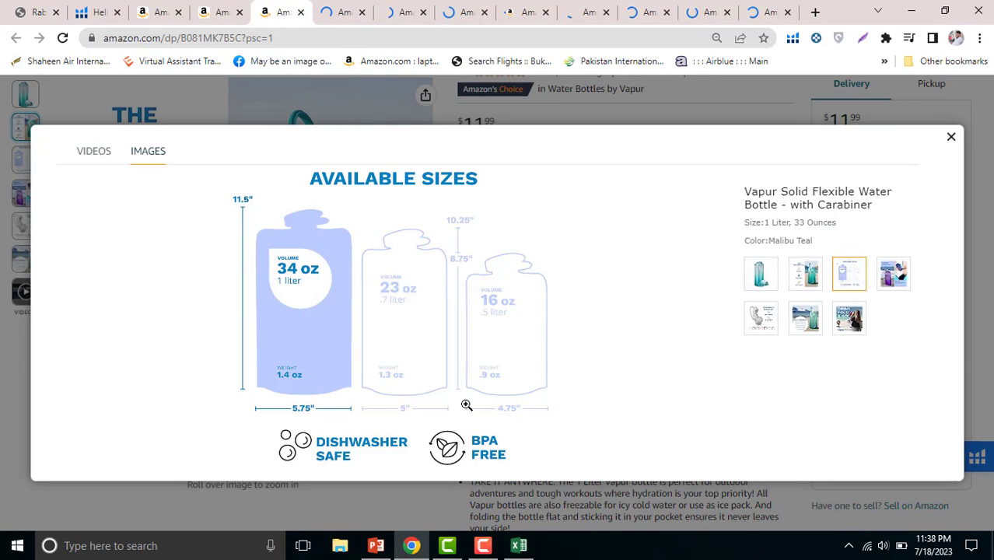
- View the Vapur gallery's "Stands when full" and "Wide mouth super cap" images, ending on the "Stands when full" image
{"action": "left_click", "coordinate": [891, 272]}
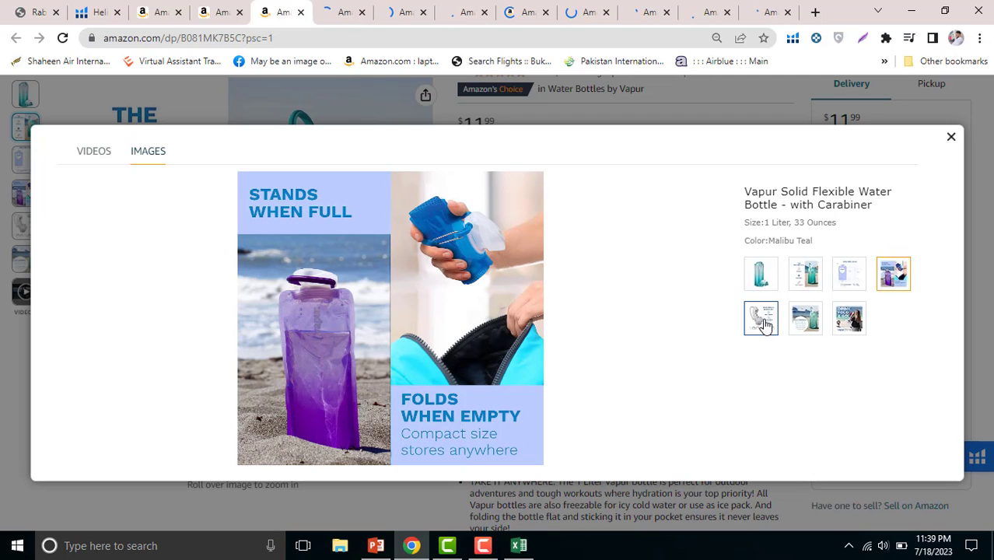
{"action": "left_click", "coordinate": [763, 322]}
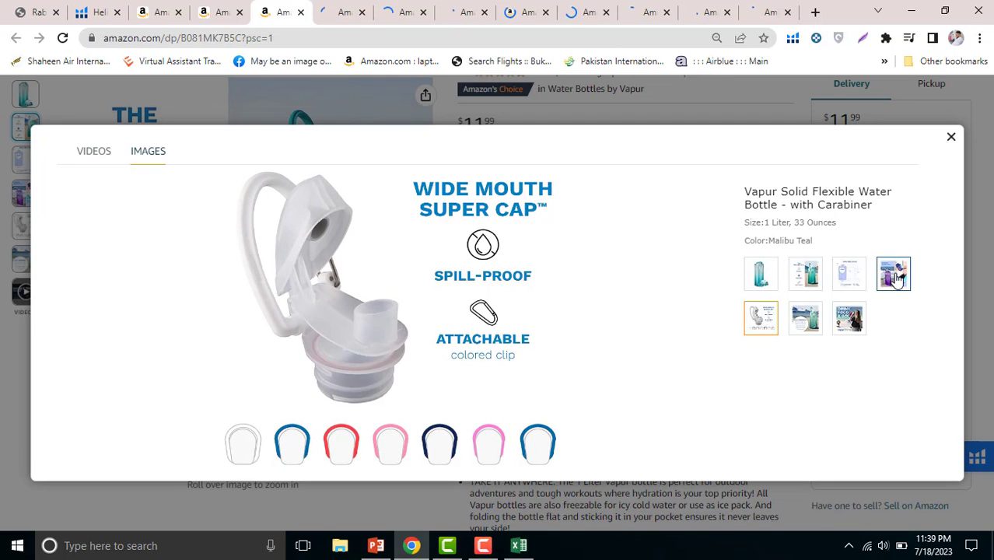
{"action": "left_click", "coordinate": [896, 277]}
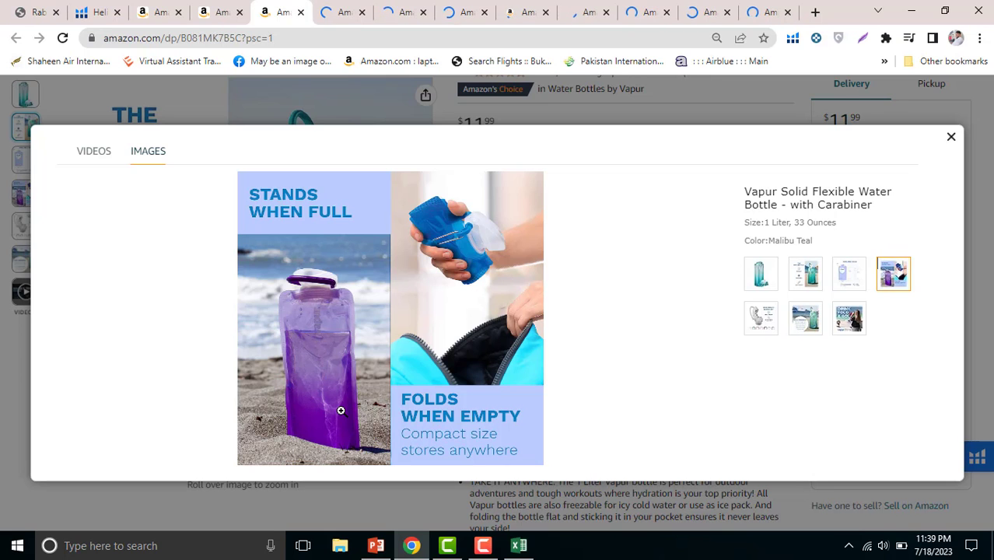
- Go back to the Hydrapak listing and examine its two-sizes, 28mm water filter image for comparison
{"action": "left_click", "coordinate": [99, 11]}
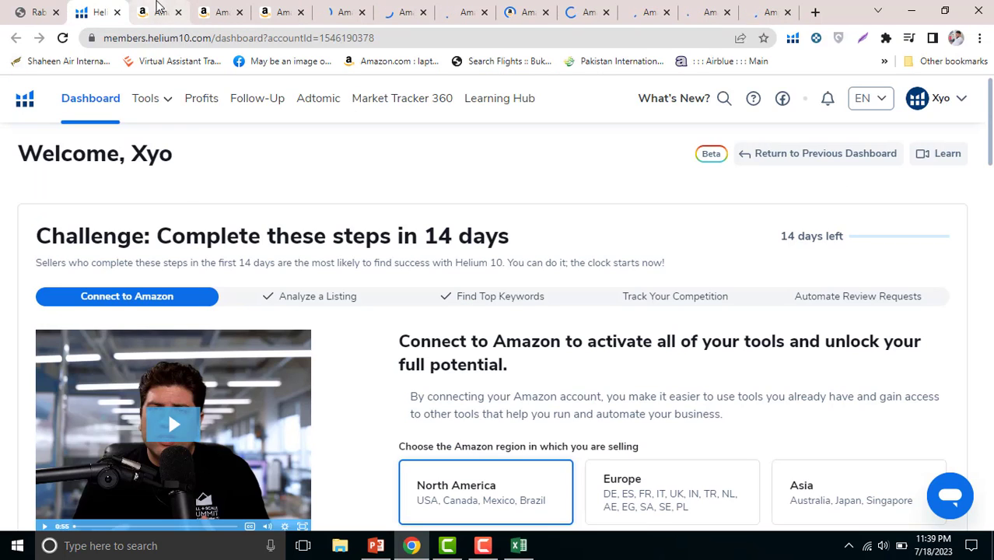
{"action": "left_click", "coordinate": [158, 12]}
{"action": "left_click", "coordinate": [213, 7]}
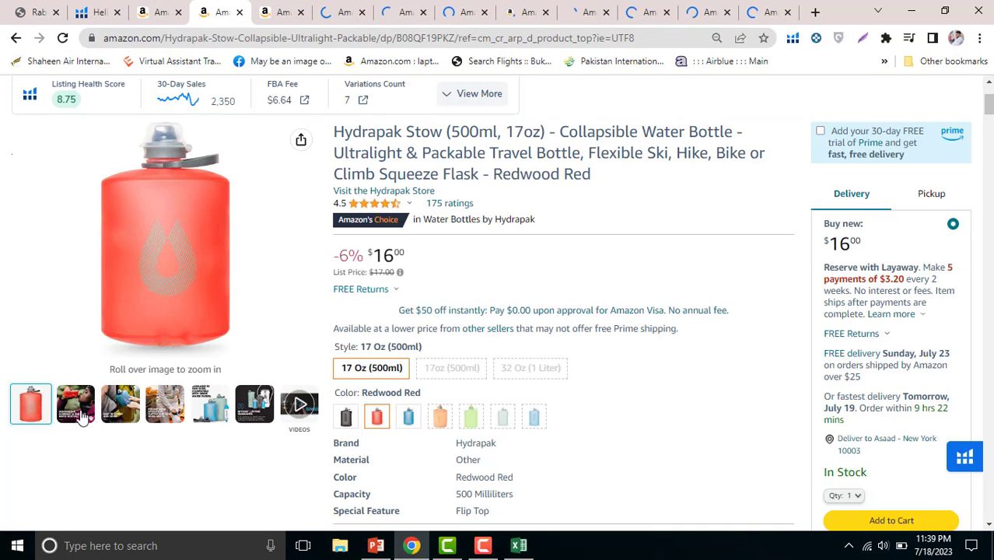
{"action": "mouse_move", "coordinate": [210, 405]}
{"action": "mouse_move", "coordinate": [168, 337]}
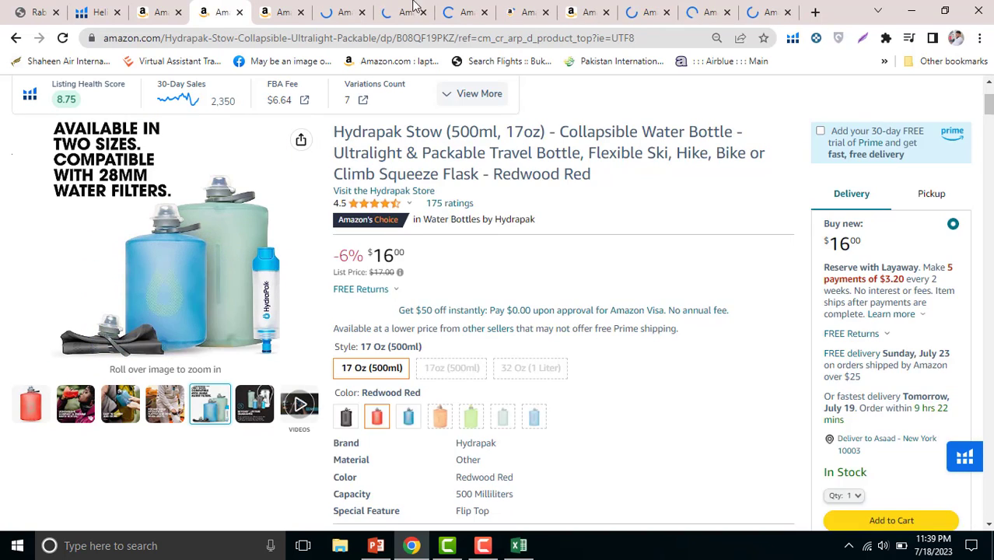
- Return to the Vapur gallery, view its super cap image and the last two images, and close the listing
{"action": "left_click", "coordinate": [289, 9]}
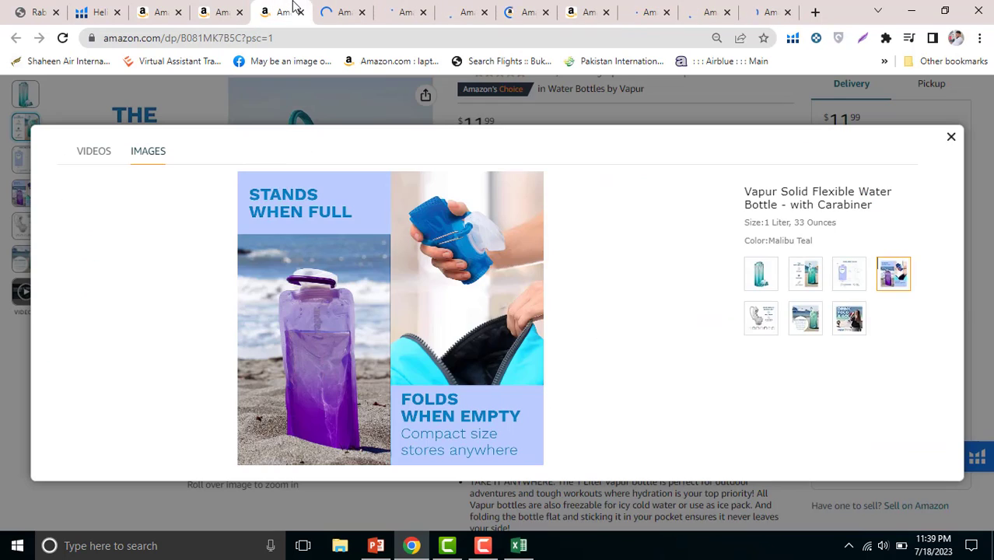
{"action": "left_click", "coordinate": [761, 326]}
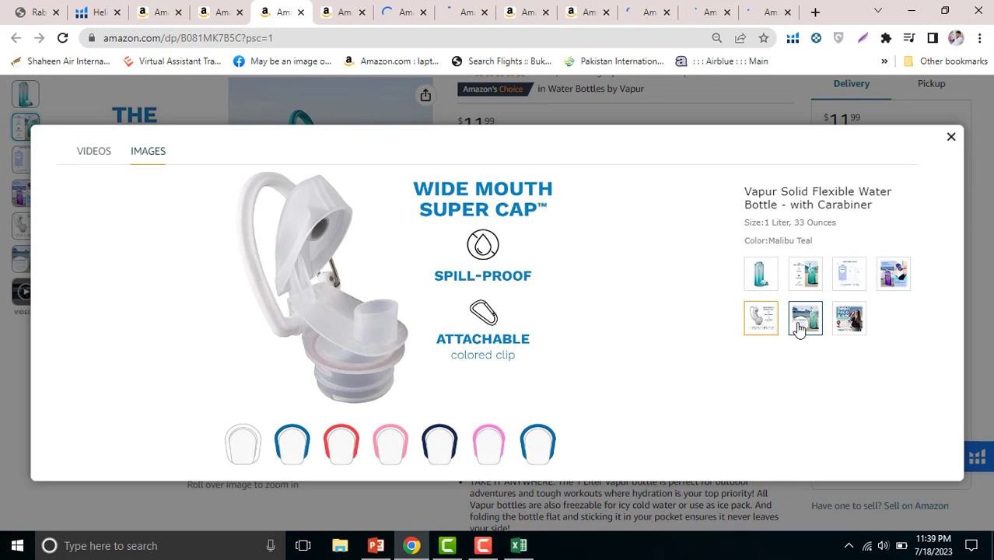
{"action": "left_click", "coordinate": [799, 329]}
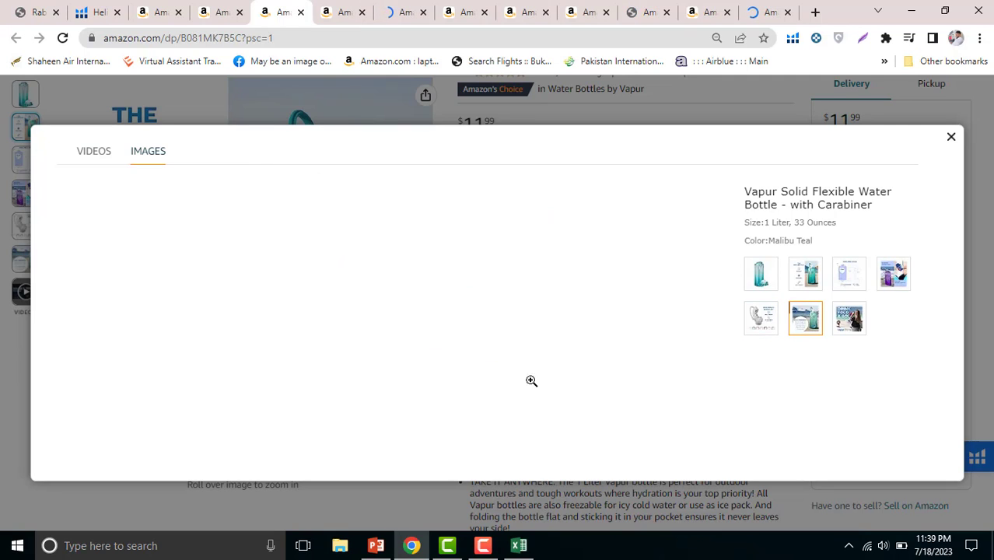
{"action": "left_click", "coordinate": [848, 326]}
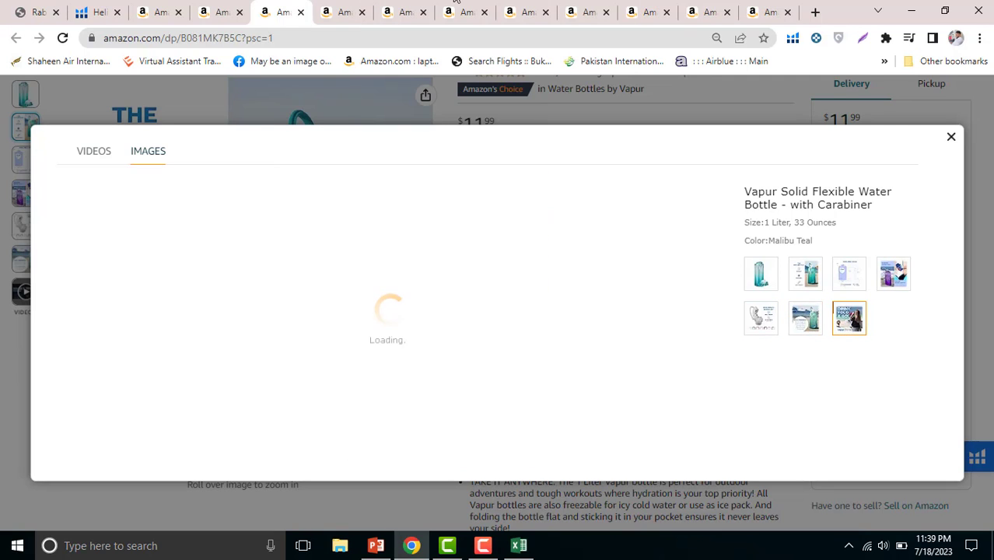
{"action": "left_click", "coordinate": [302, 13]}
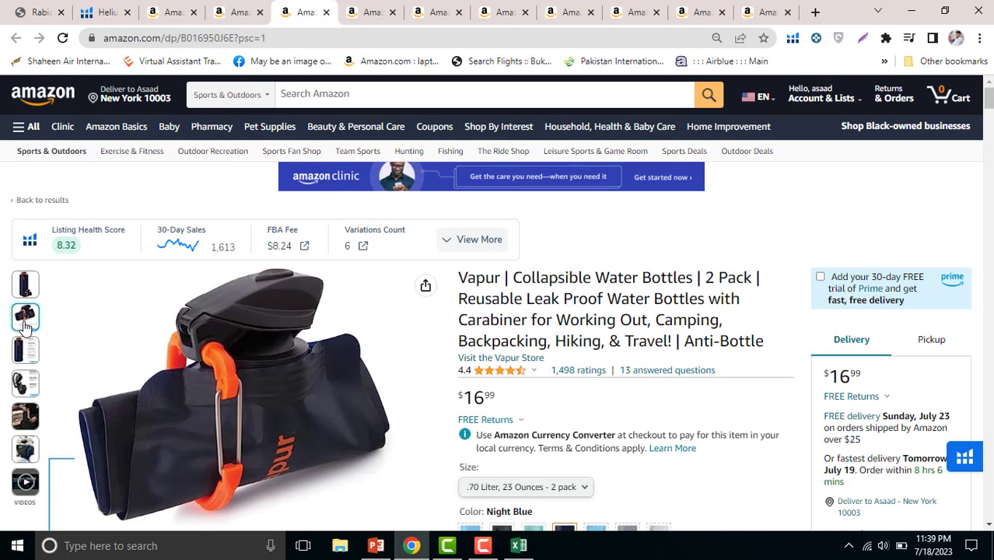
- Examine the Vapur 2-pack listing's rolled-up bottle, main and "Durable" feature images
{"action": "mouse_move", "coordinate": [30, 358]}
{"action": "scroll", "coordinate": [29, 358], "scroll_direction": "down", "scroll_amount": 1}
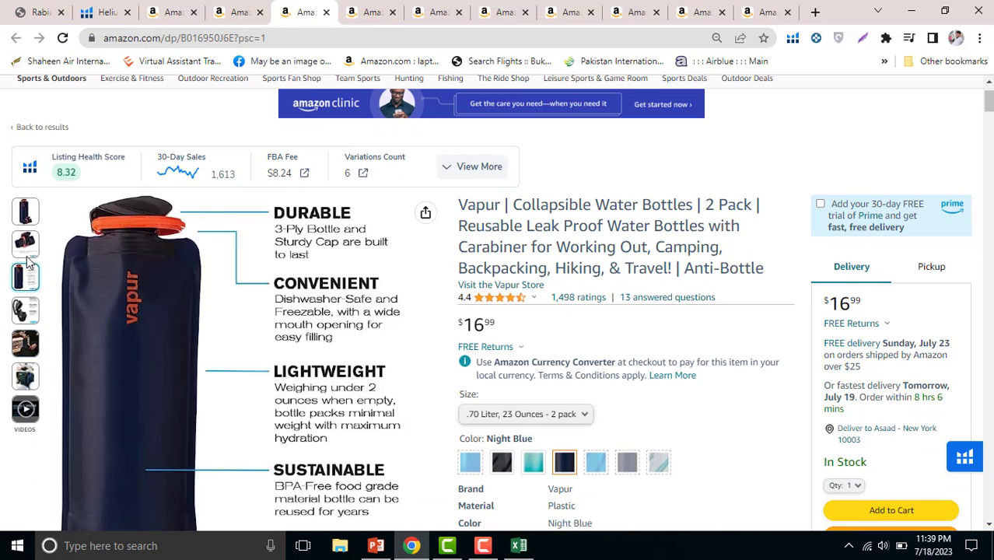
{"action": "mouse_move", "coordinate": [25, 257]}
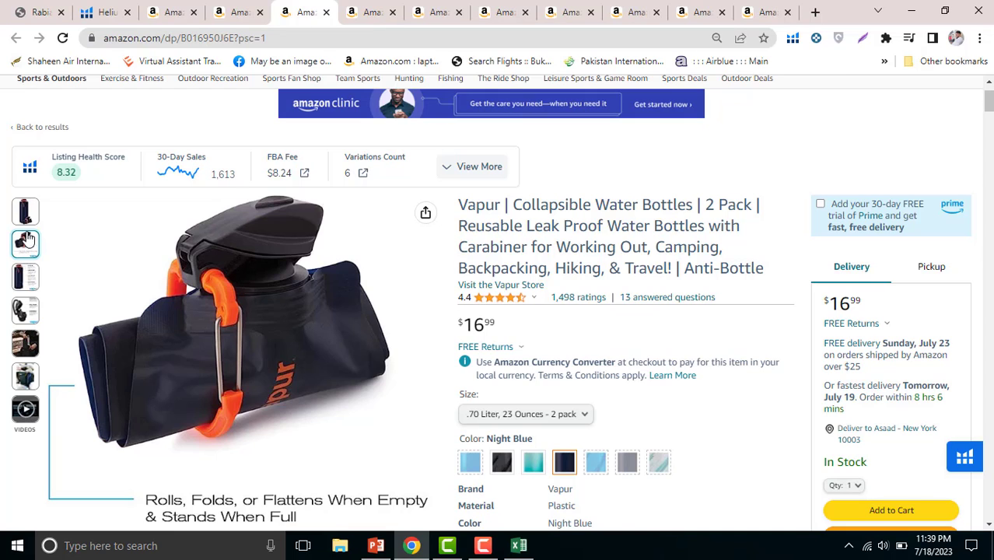
{"action": "mouse_move", "coordinate": [27, 221]}
{"action": "mouse_move", "coordinate": [30, 283]}
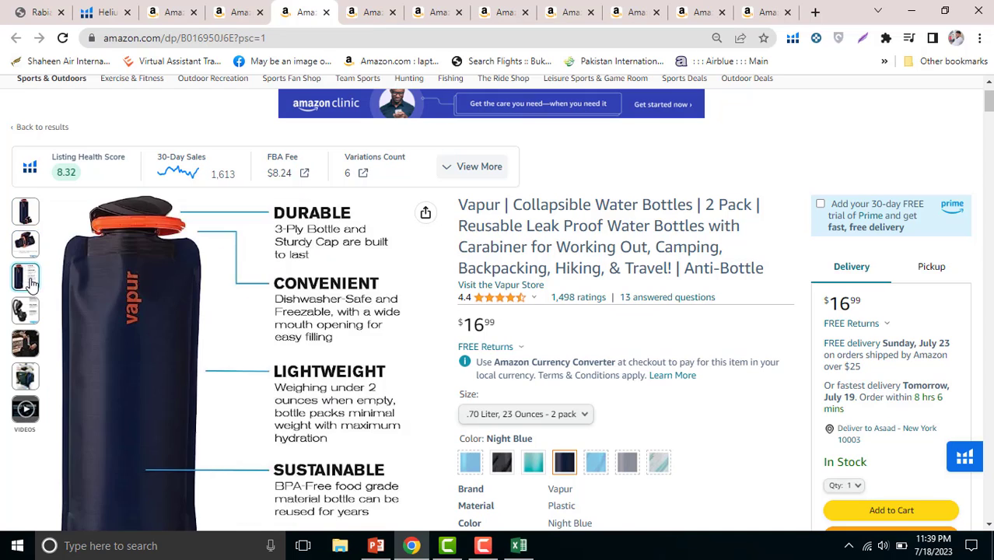
{"action": "mouse_move", "coordinate": [25, 311]}
- Compare the Vapur 2-pack's remaining and folded-bottle images with the Hydrapak listing, and close the Vapur listing
{"action": "scroll", "coordinate": [30, 294], "scroll_direction": "down", "scroll_amount": 1}
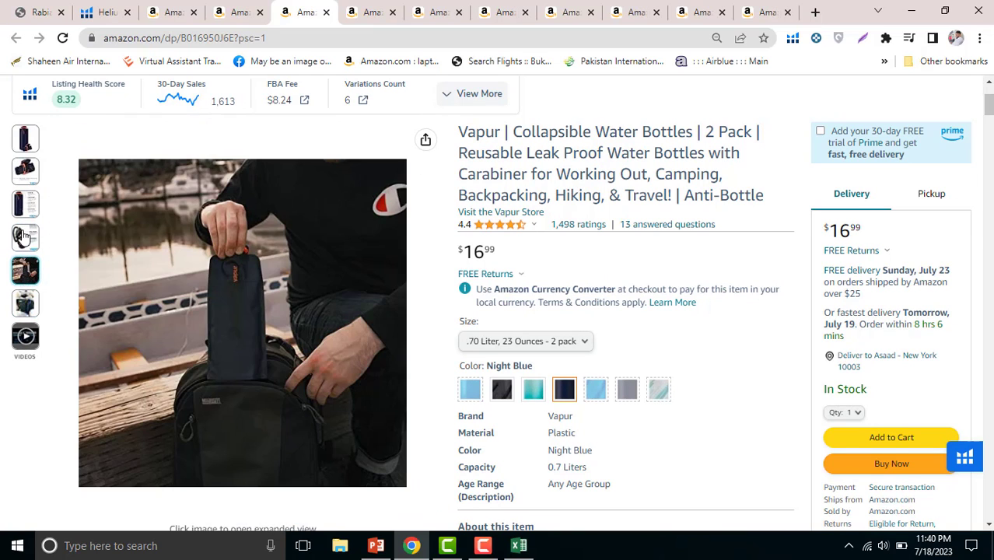
{"action": "mouse_move", "coordinate": [25, 175]}
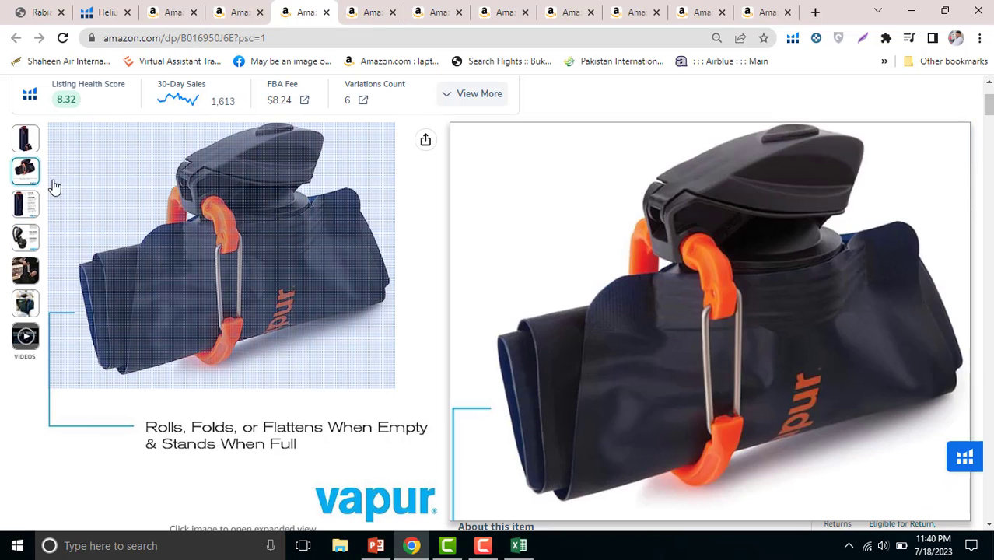
{"action": "mouse_move", "coordinate": [52, 184]}
{"action": "left_click", "coordinate": [238, 11]}
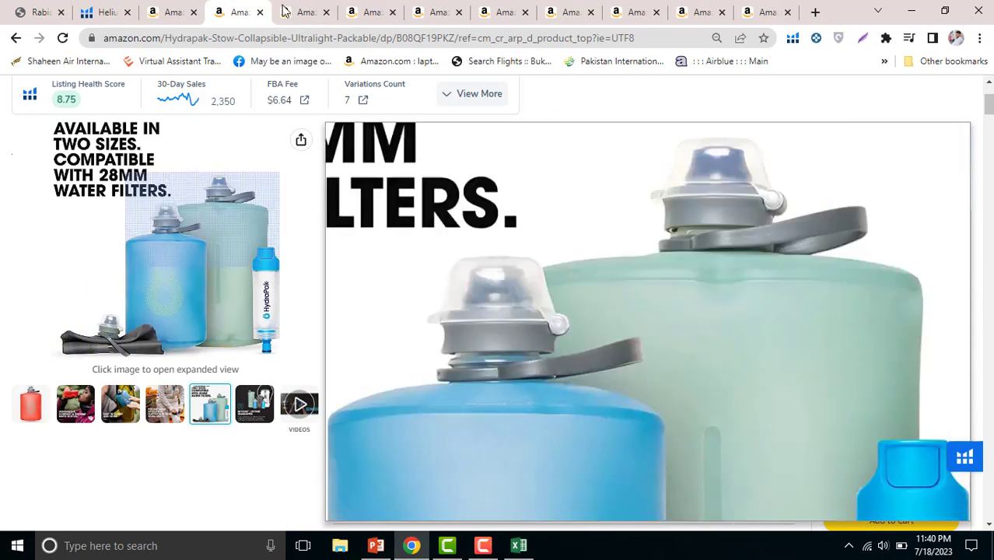
{"action": "left_click", "coordinate": [296, 10]}
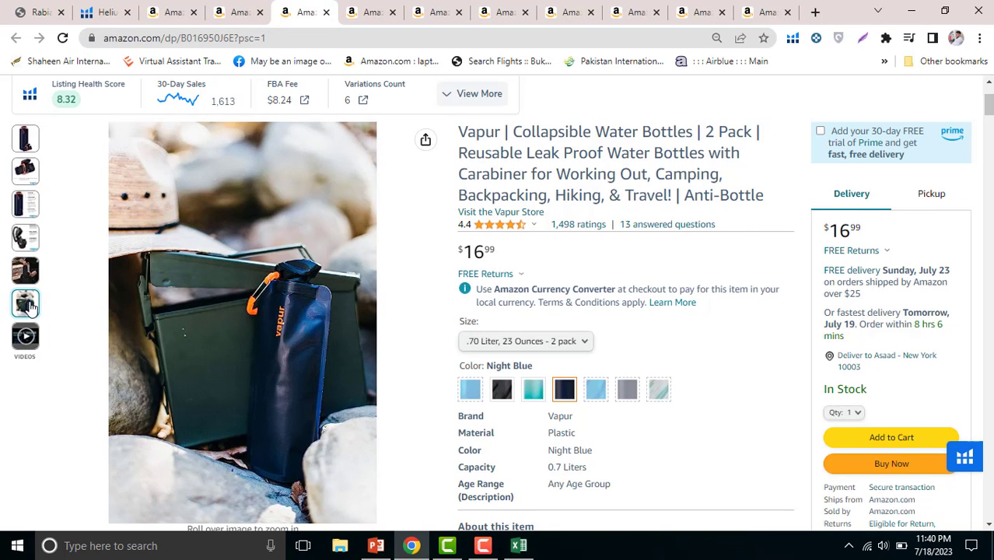
{"action": "left_click", "coordinate": [326, 12]}
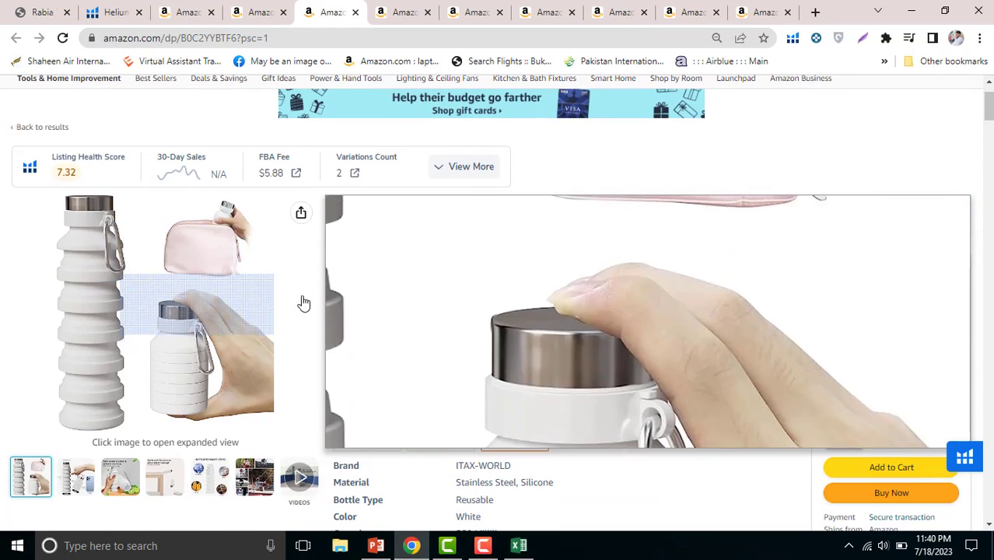
- Review the ITAX-WORLD silicone bottle's images, temperature range graphic and product details, and close the listing
{"action": "scroll", "coordinate": [78, 366], "scroll_direction": "down", "scroll_amount": 2}
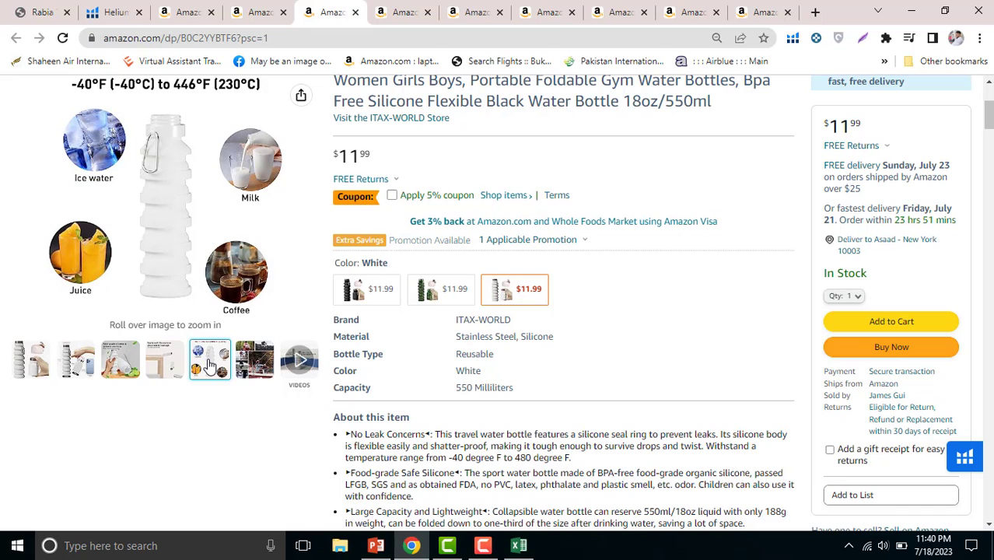
{"action": "scroll", "coordinate": [515, 304], "scroll_direction": "down", "scroll_amount": 1}
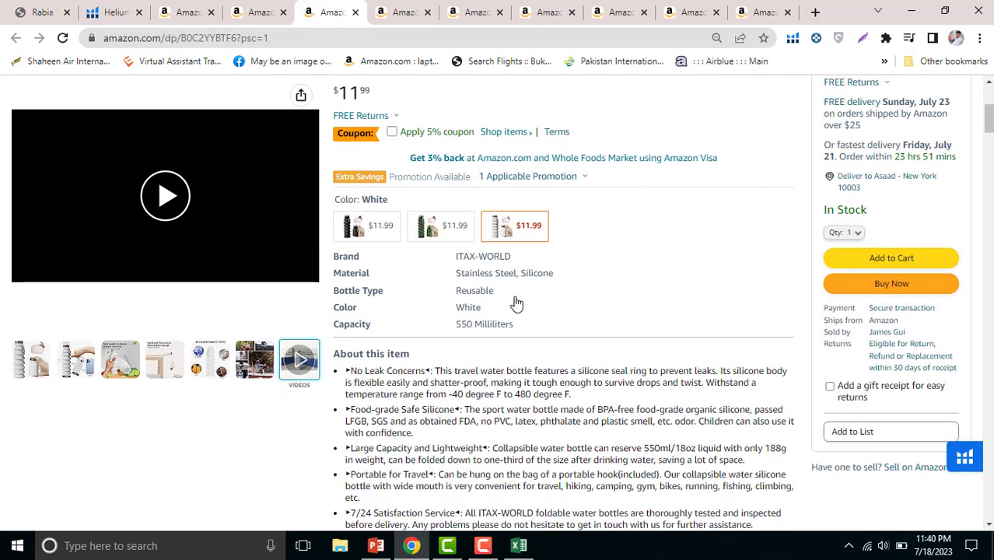
{"action": "left_click", "coordinate": [355, 12]}
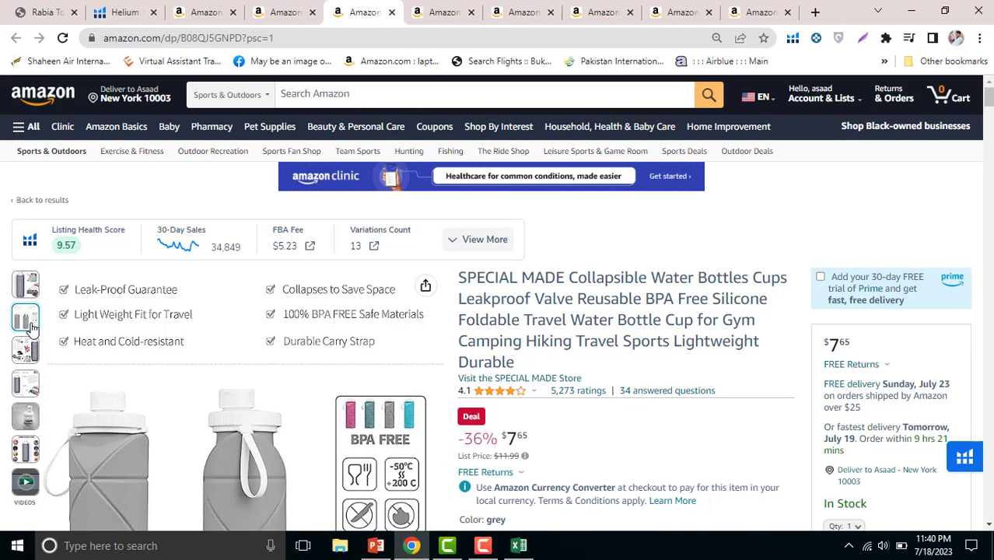
- Review the product images of the grey SPECIAL MADE bottle and the blue E-Senior bottle, closing each listing
{"action": "scroll", "coordinate": [30, 319], "scroll_direction": "down", "scroll_amount": 2}
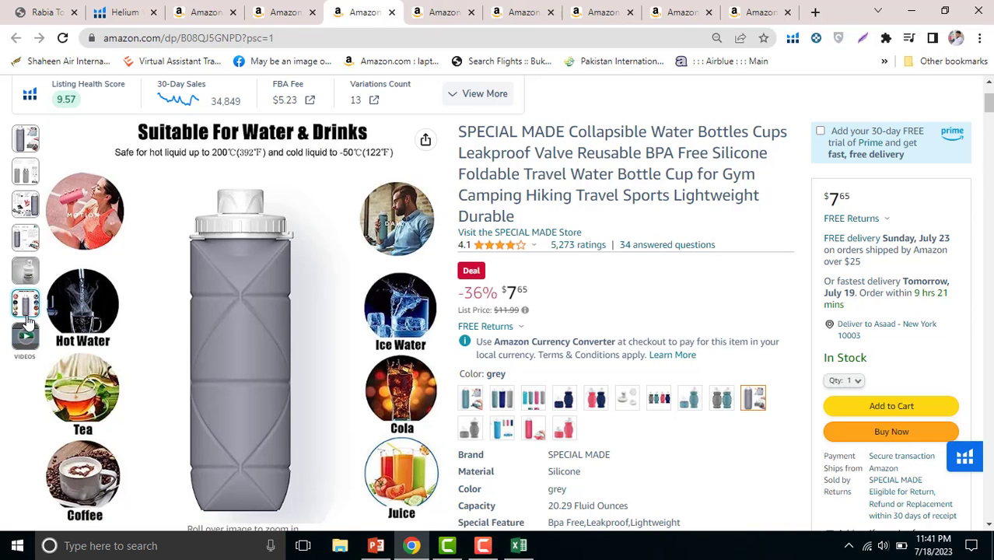
{"action": "left_click", "coordinate": [392, 13]}
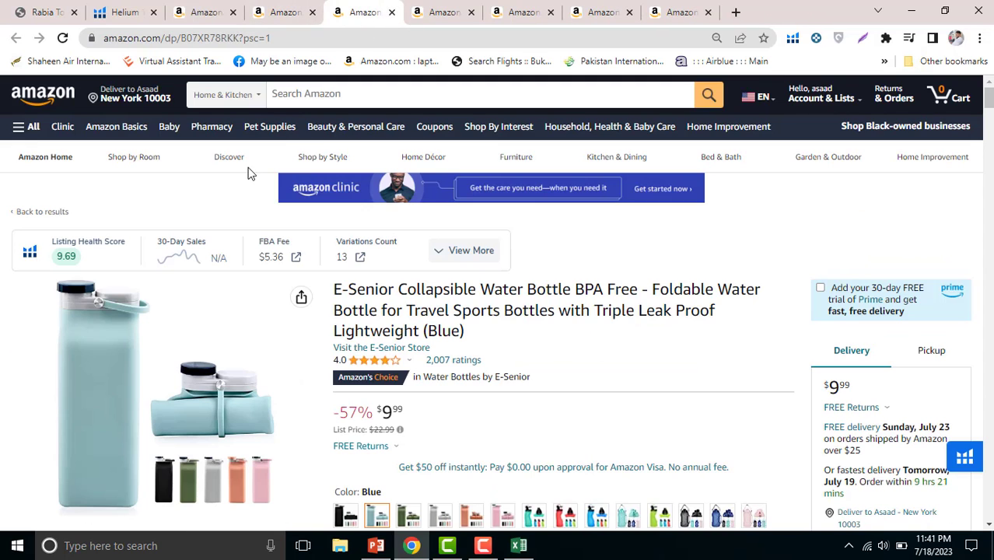
{"action": "scroll", "coordinate": [104, 299], "scroll_direction": "down", "scroll_amount": 3}
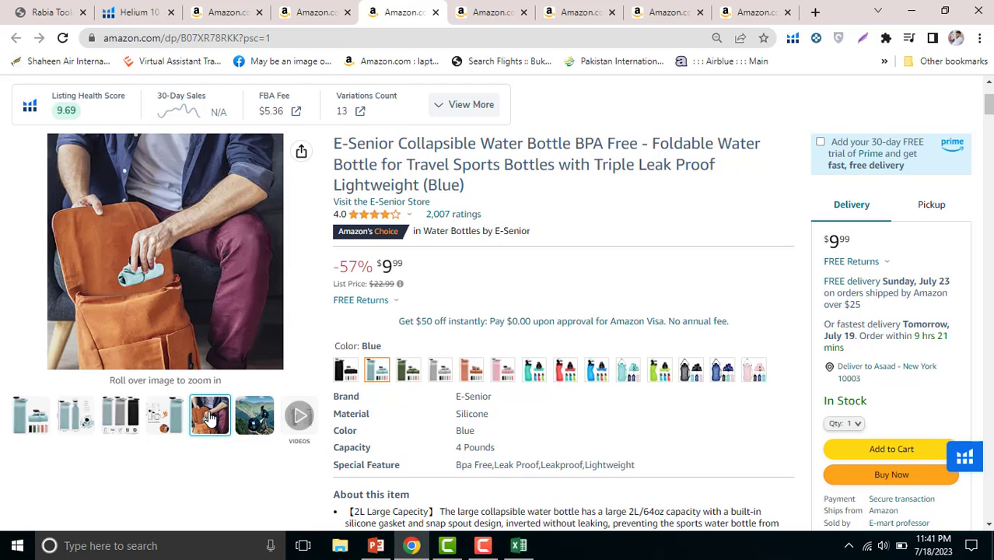
{"action": "left_click", "coordinate": [436, 13]}
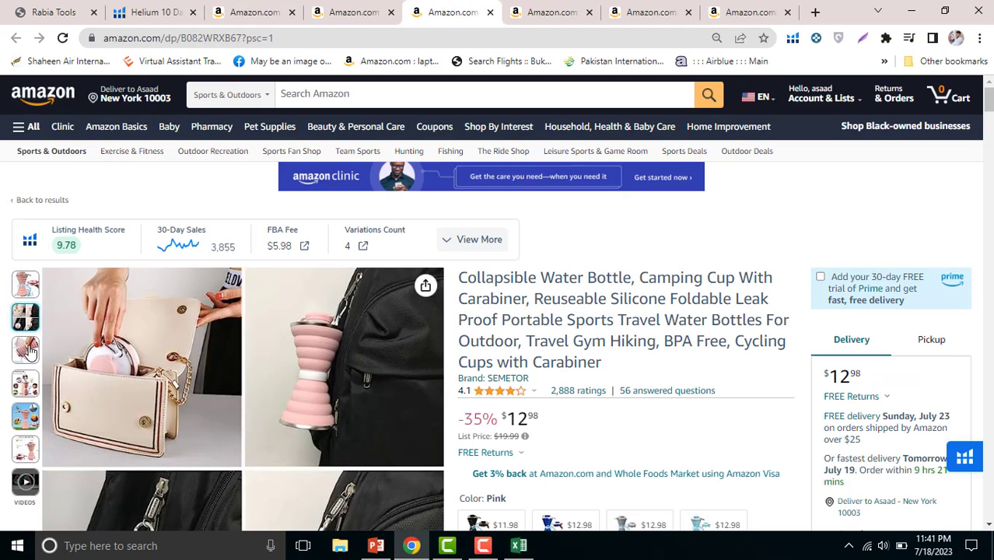
- Look through the pink SEMETOR collapsible bottle's images and details, and close the listing
{"action": "scroll", "coordinate": [27, 343], "scroll_direction": "down", "scroll_amount": 1}
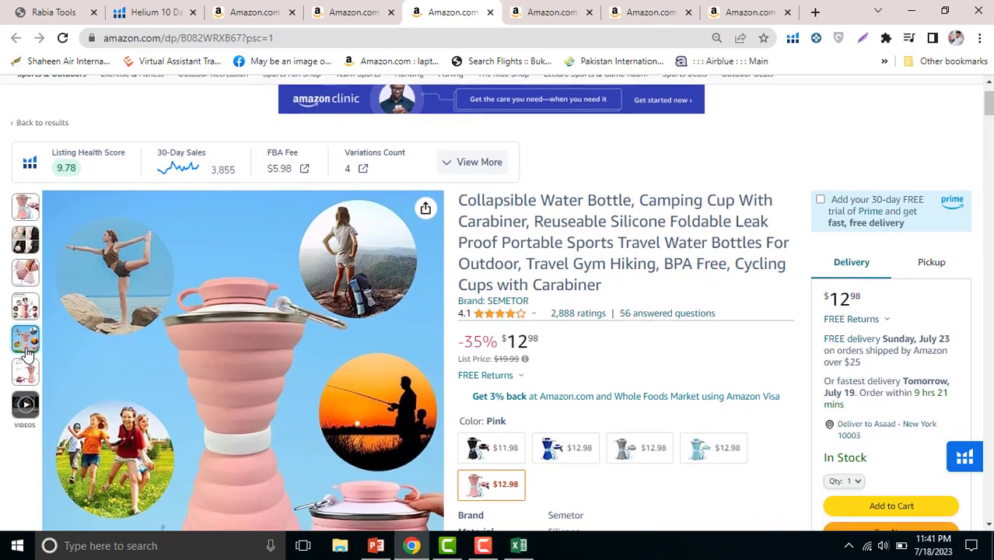
{"action": "scroll", "coordinate": [28, 351], "scroll_direction": "down", "scroll_amount": 2}
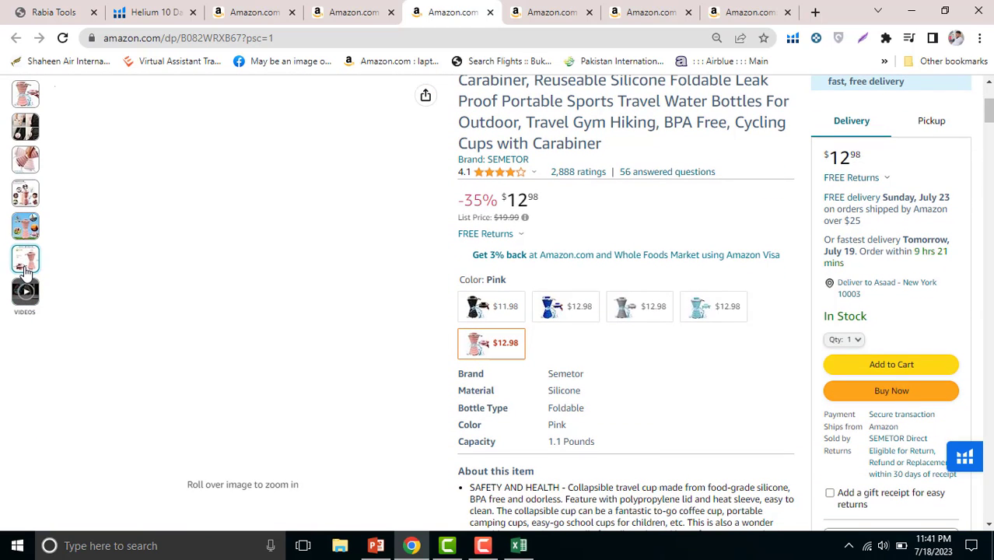
{"action": "left_click", "coordinate": [490, 12]}
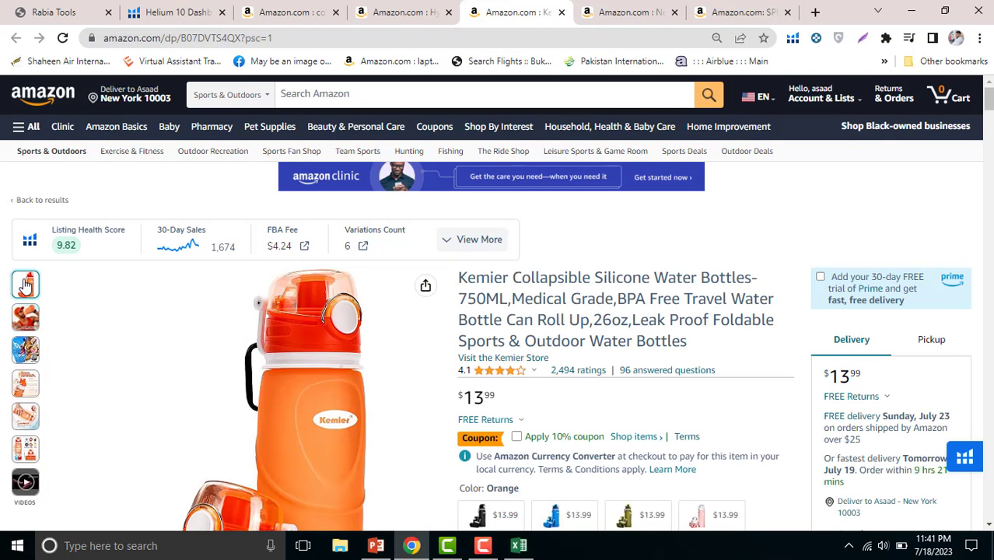
- Examine the orange Kemier bottle's main image, the close-up of its lid features and its last gallery image
{"action": "scroll", "coordinate": [27, 327], "scroll_direction": "down", "scroll_amount": 1}
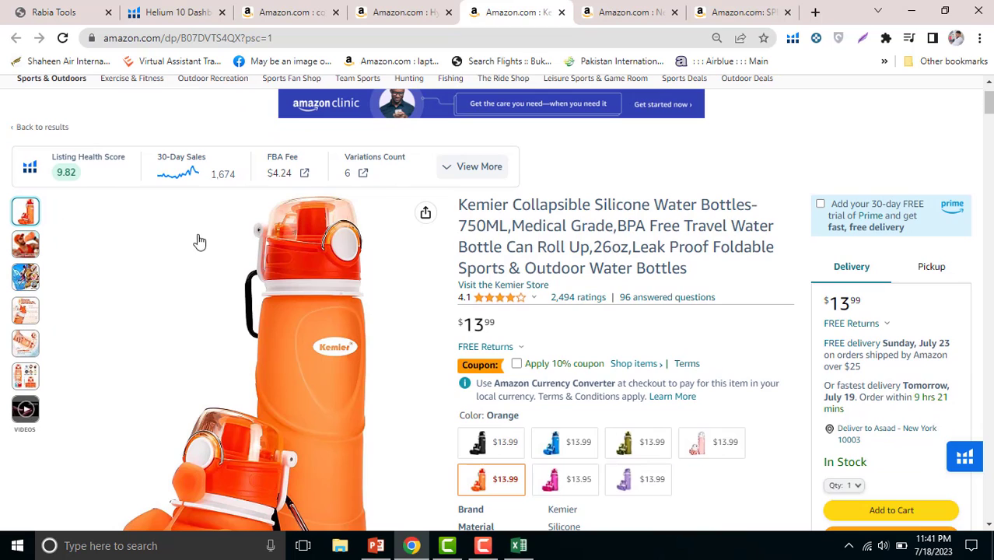
{"action": "mouse_move", "coordinate": [272, 257]}
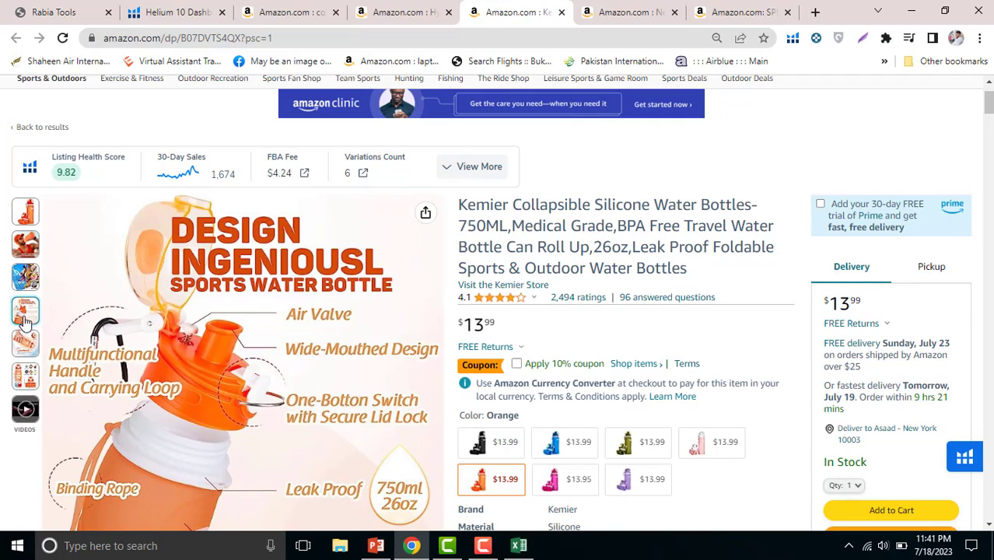
{"action": "scroll", "coordinate": [210, 327], "scroll_direction": "down", "scroll_amount": 1}
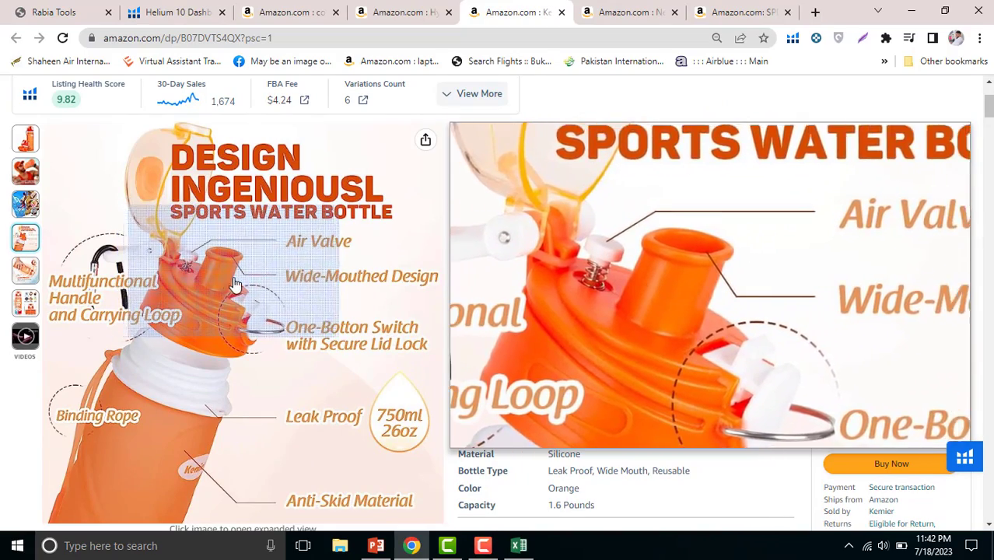
{"action": "scroll", "coordinate": [238, 295], "scroll_direction": "down", "scroll_amount": 1}
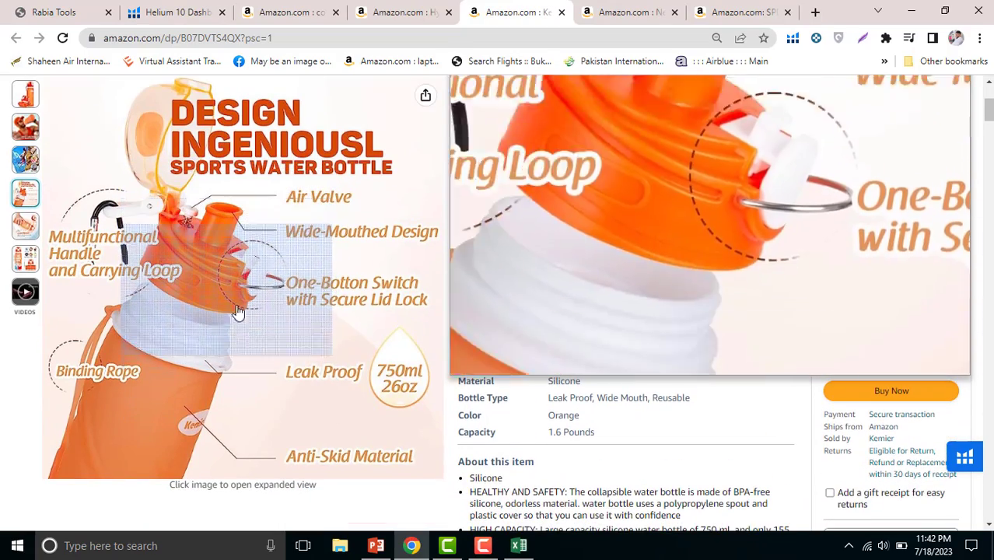
{"action": "mouse_move", "coordinate": [22, 262]}
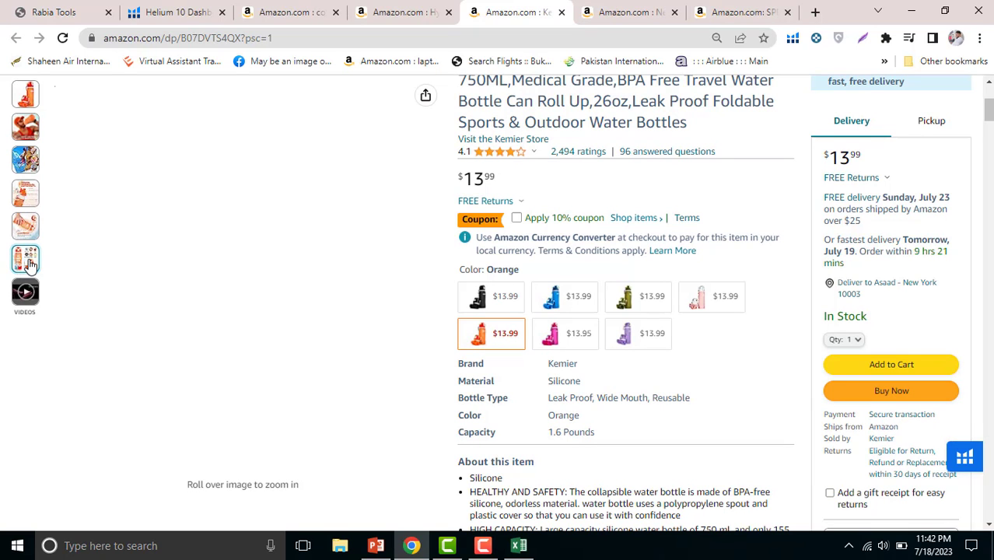
- Switch to the Nefeeko bottle listing, view its usage scene images, and close the listing
{"action": "left_click", "coordinate": [634, 12]}
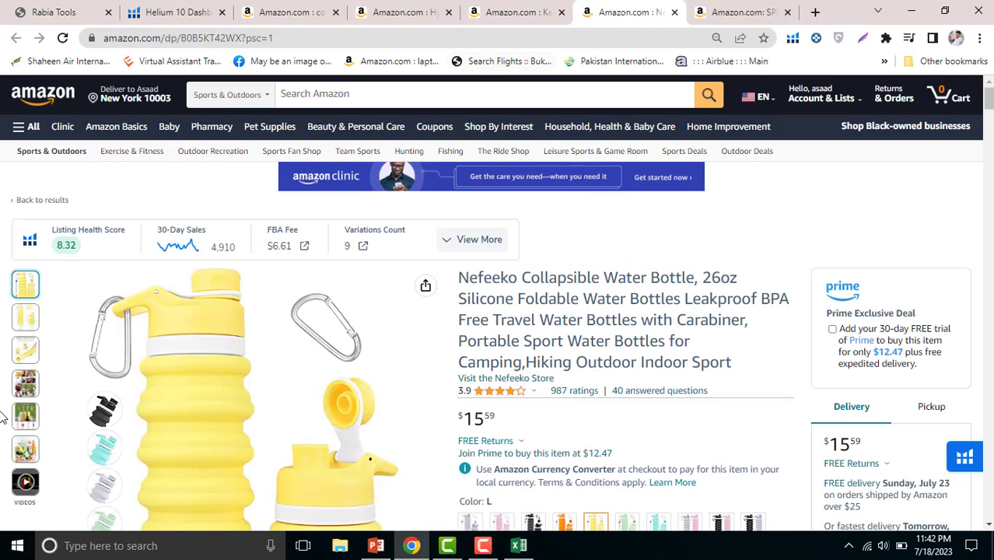
{"action": "mouse_move", "coordinate": [24, 416]}
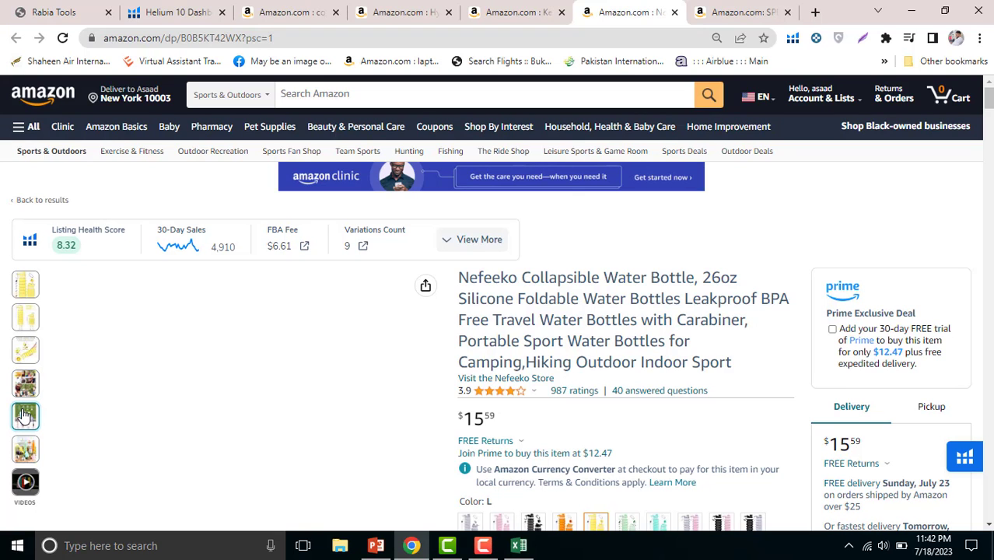
{"action": "scroll", "coordinate": [24, 416], "scroll_direction": "down", "scroll_amount": 1}
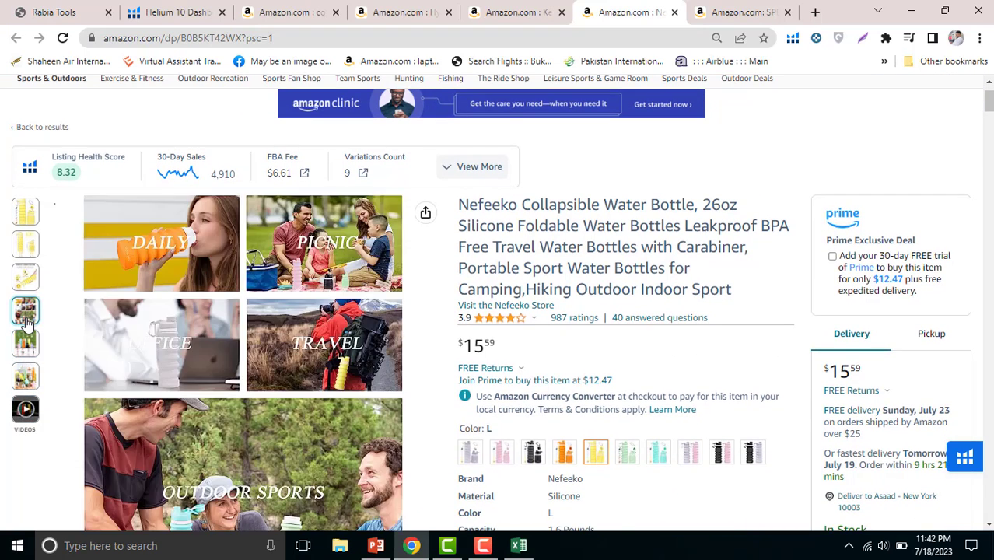
{"action": "left_click", "coordinate": [674, 12]}
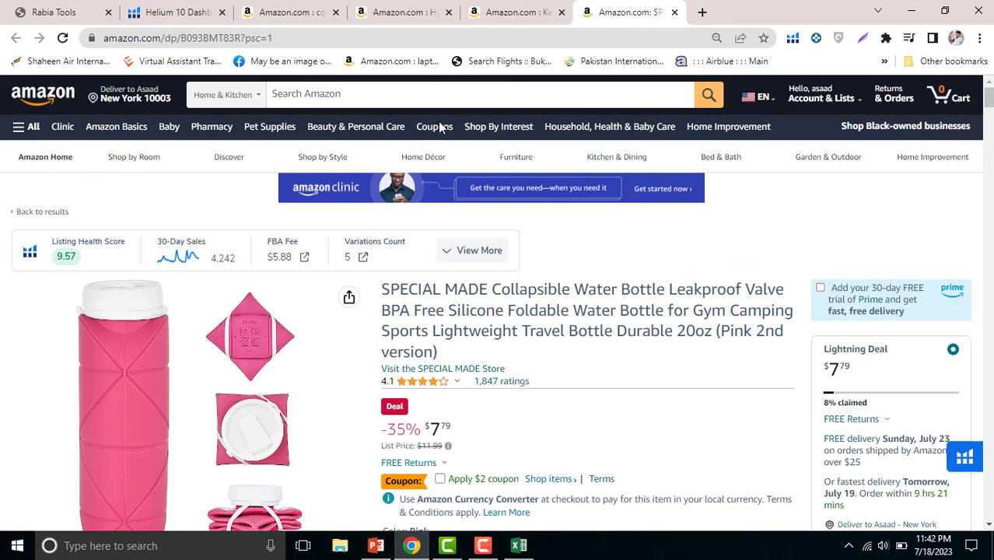
- Look through the pink SPECIAL MADE bottle's images on one-hand opening, leakproof design and foldability, and close the listing
{"action": "scroll", "coordinate": [216, 347], "scroll_direction": "down", "scroll_amount": 2}
{"action": "mouse_move", "coordinate": [106, 464]}
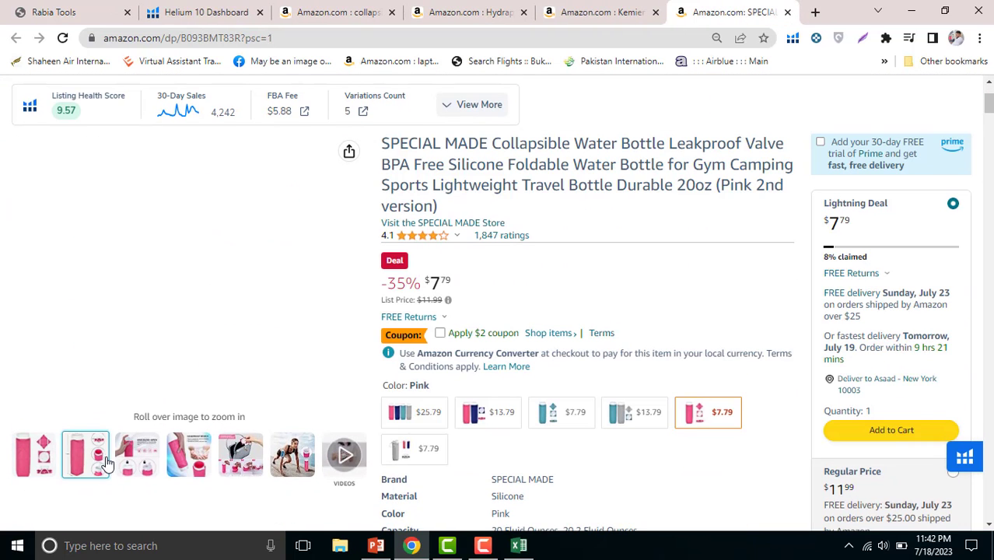
{"action": "mouse_move", "coordinate": [138, 464]}
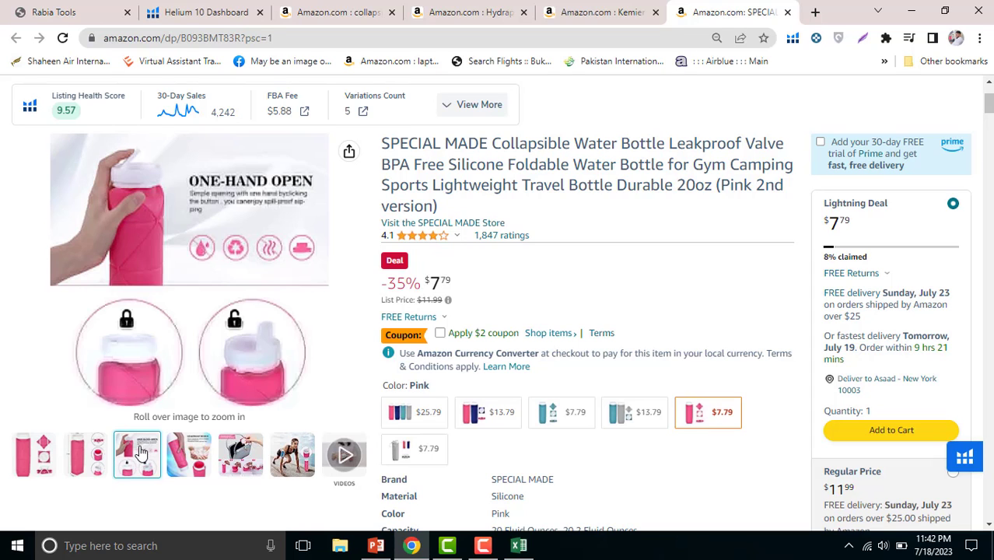
{"action": "mouse_move", "coordinate": [185, 467]}
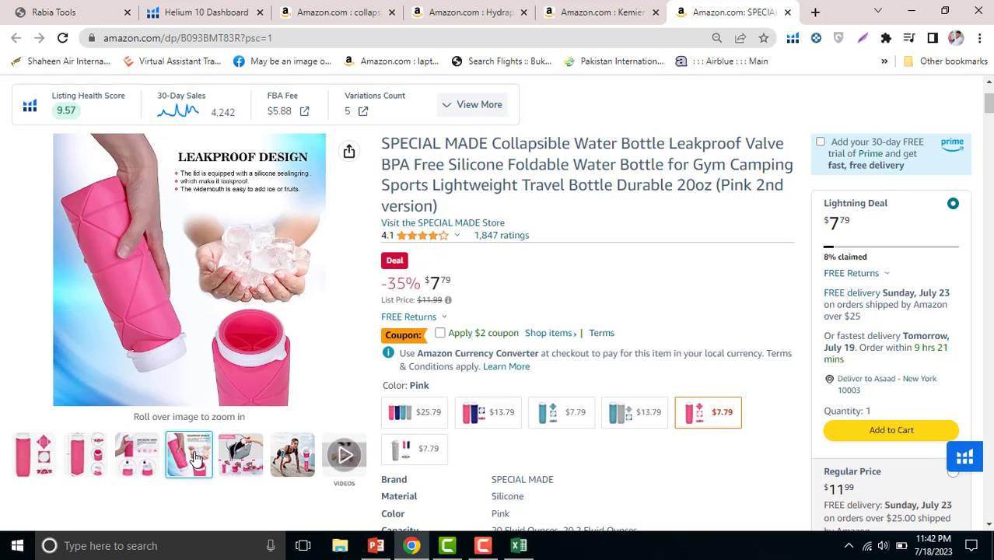
{"action": "mouse_move", "coordinate": [246, 459]}
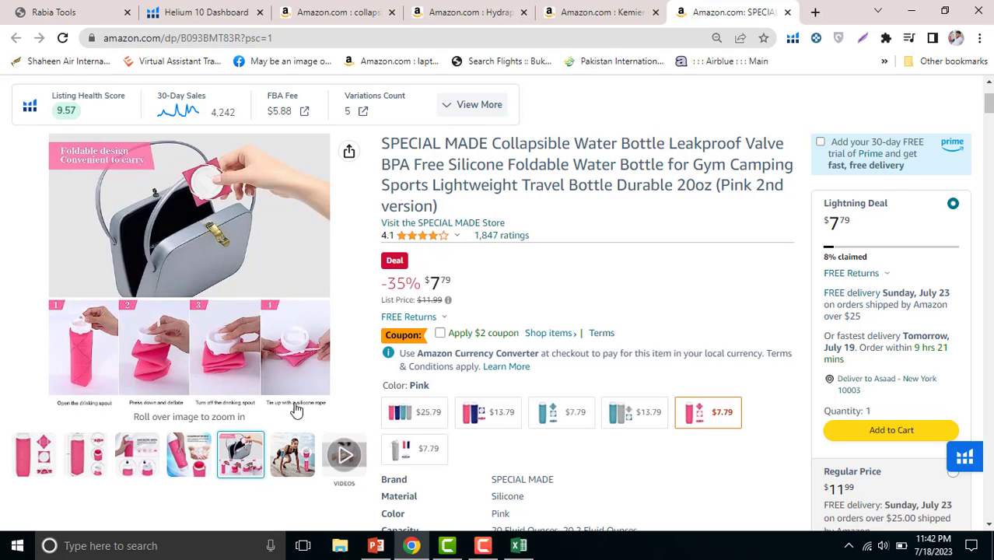
{"action": "left_click", "coordinate": [787, 13]}
- Switch to the Hydrapak Stow listing and review its images on water filter compatibility, light weight, easy storage and pocket size
{"action": "left_click", "coordinate": [556, 11]}
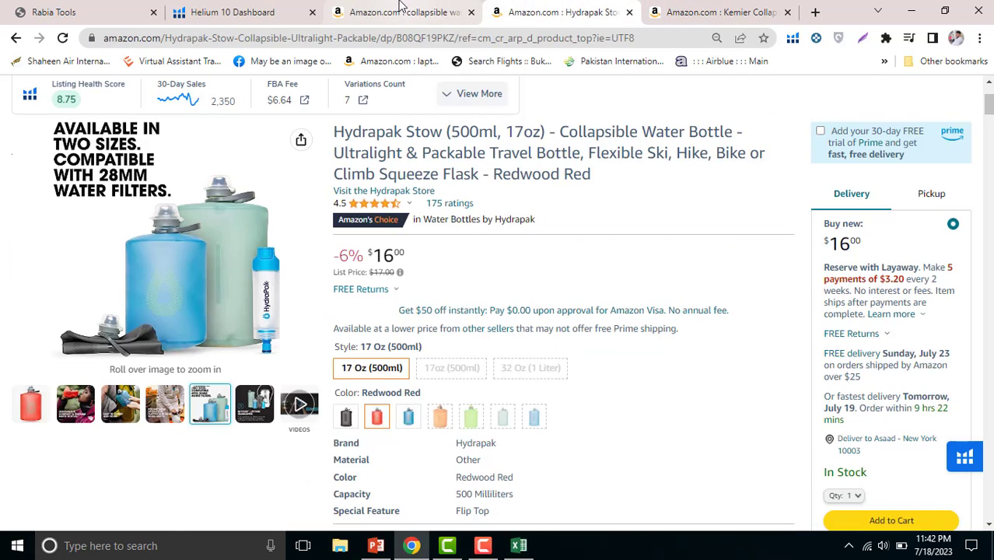
{"action": "left_click", "coordinate": [401, 8]}
{"action": "left_click", "coordinate": [563, 12]}
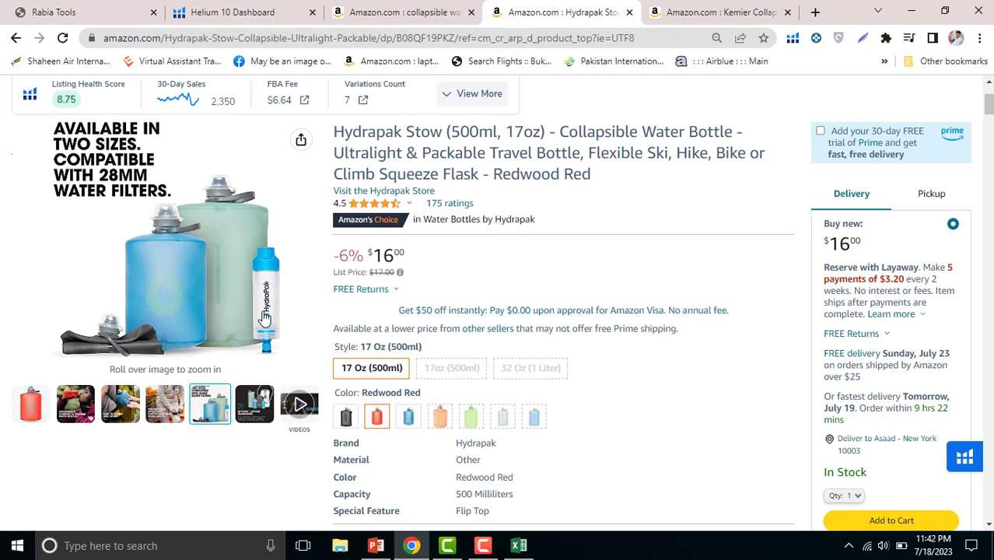
{"action": "mouse_move", "coordinate": [220, 308]}
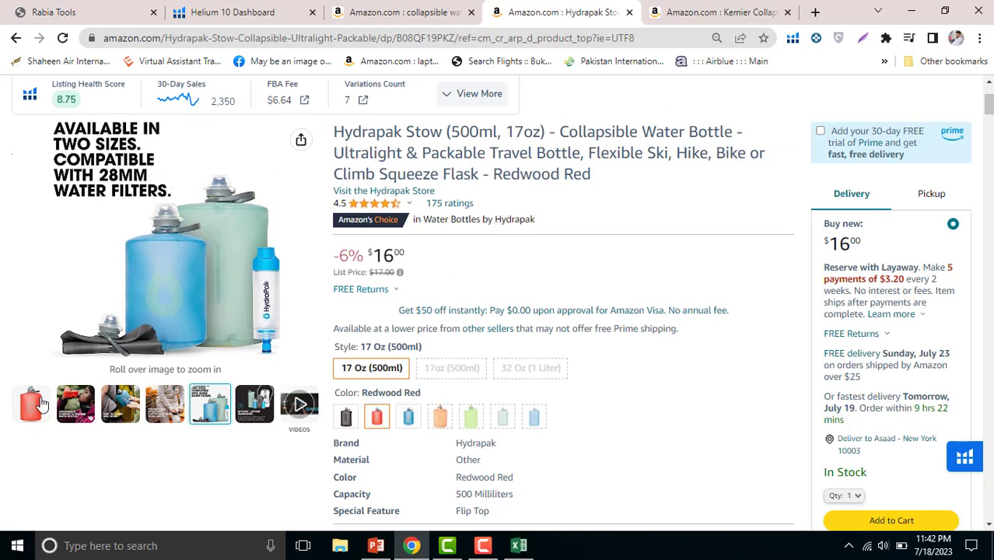
{"action": "mouse_move", "coordinate": [44, 404]}
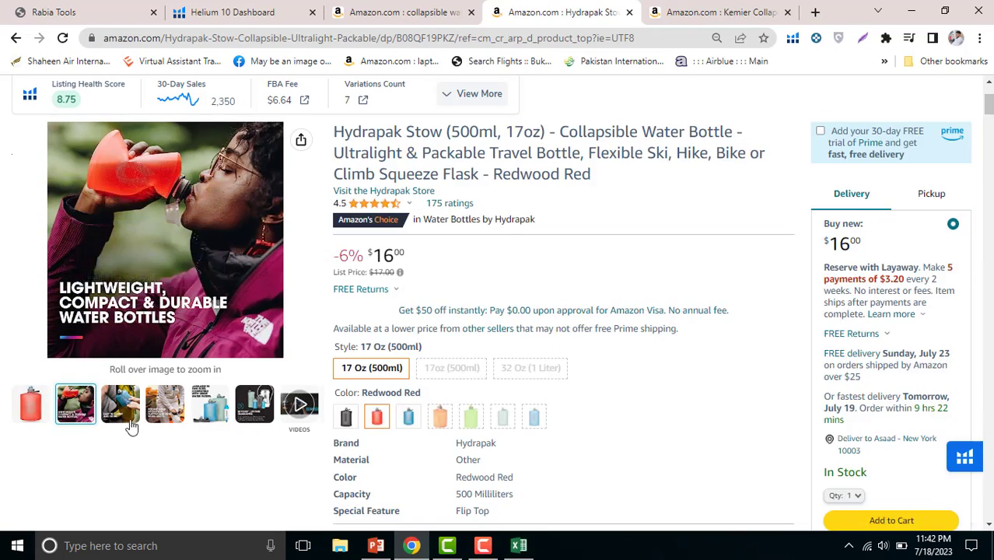
{"action": "mouse_move", "coordinate": [120, 412]}
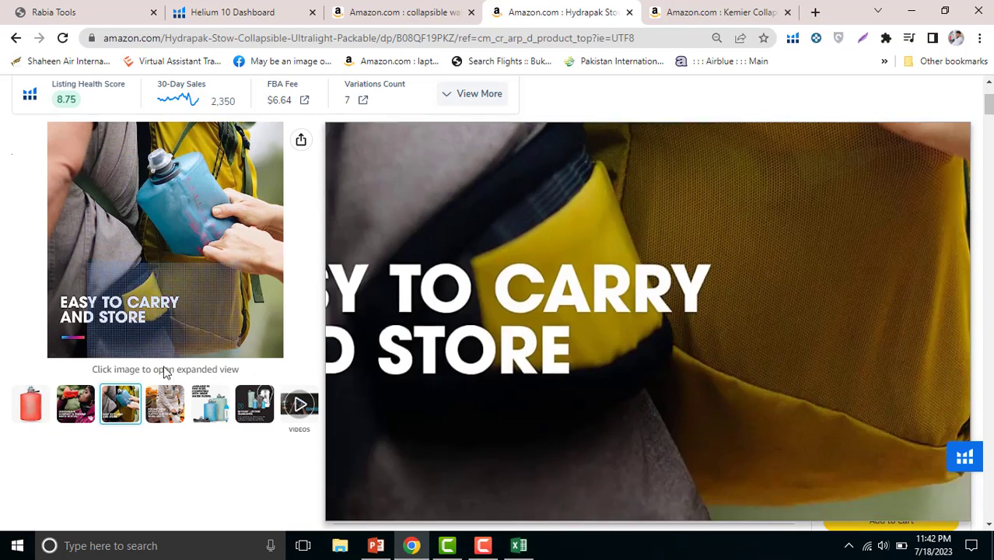
{"action": "mouse_move", "coordinate": [165, 403]}
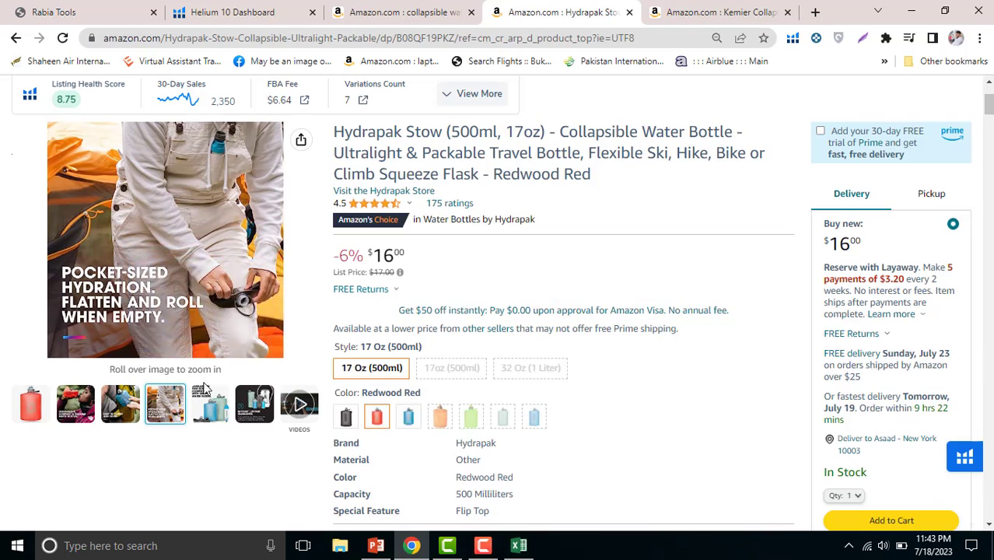
{"action": "mouse_move", "coordinate": [212, 410]}
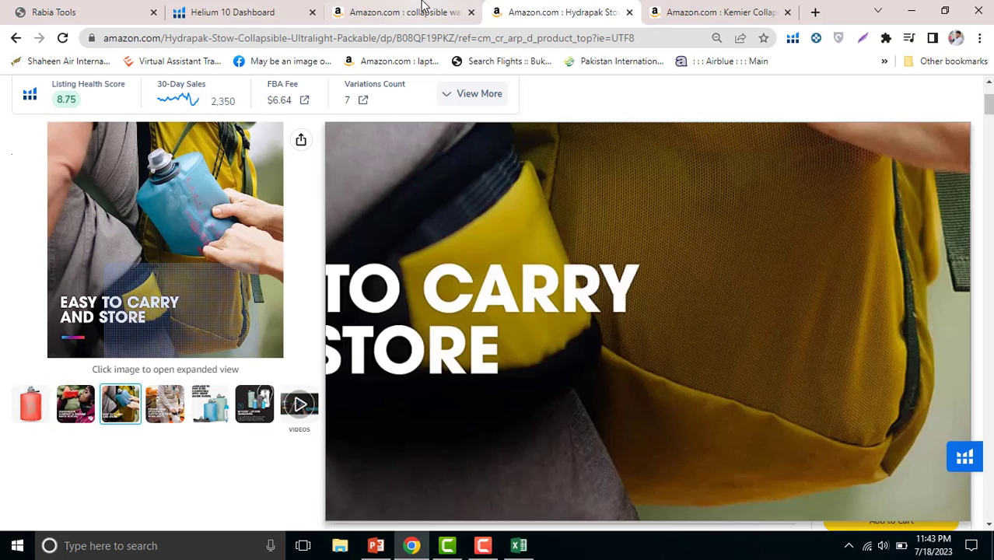
- Switch to the orange Kemier listing and examine the lid up close in its main image
{"action": "left_click", "coordinate": [413, 11]}
{"action": "left_click", "coordinate": [716, 12]}
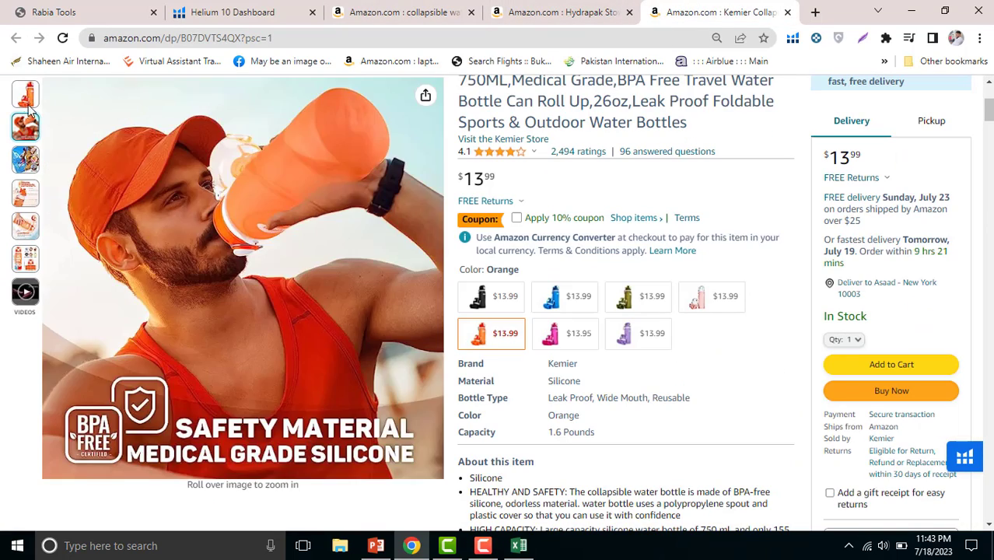
{"action": "mouse_move", "coordinate": [27, 109]}
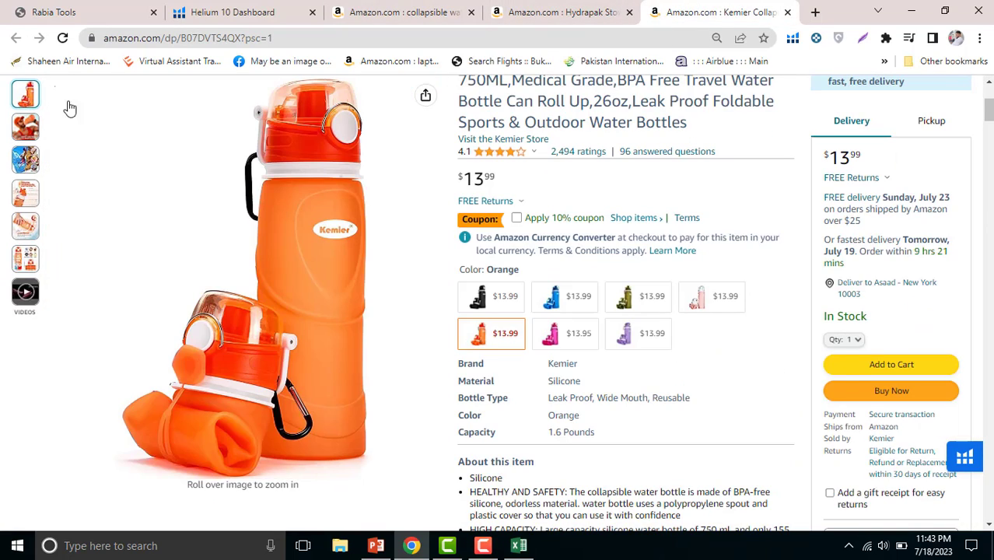
{"action": "mouse_move", "coordinate": [249, 122]}
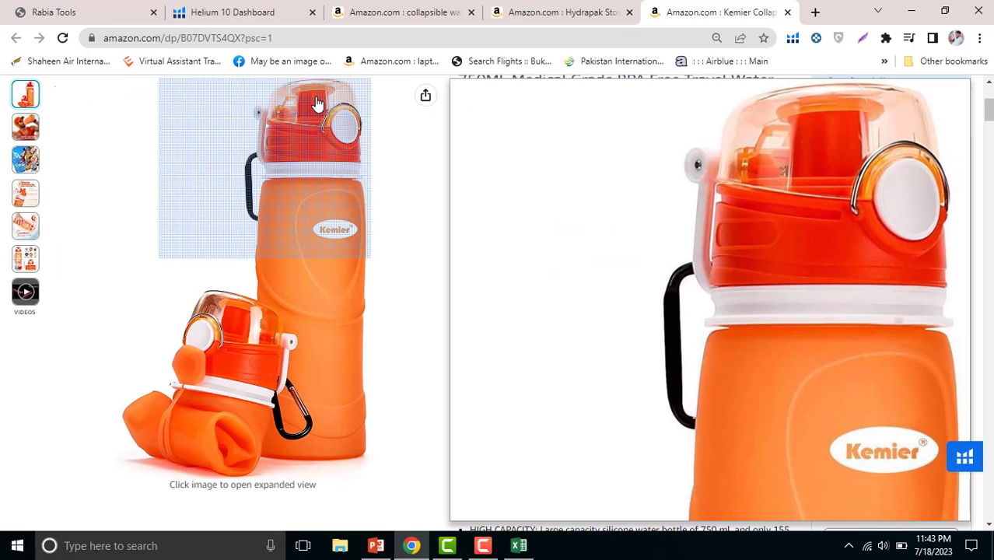
- Return to the Hydrapak listing to compare its easy-to-carry and pocket-sized images, and check the Xray results for collapsible water bottles
{"action": "left_click", "coordinate": [571, 10]}
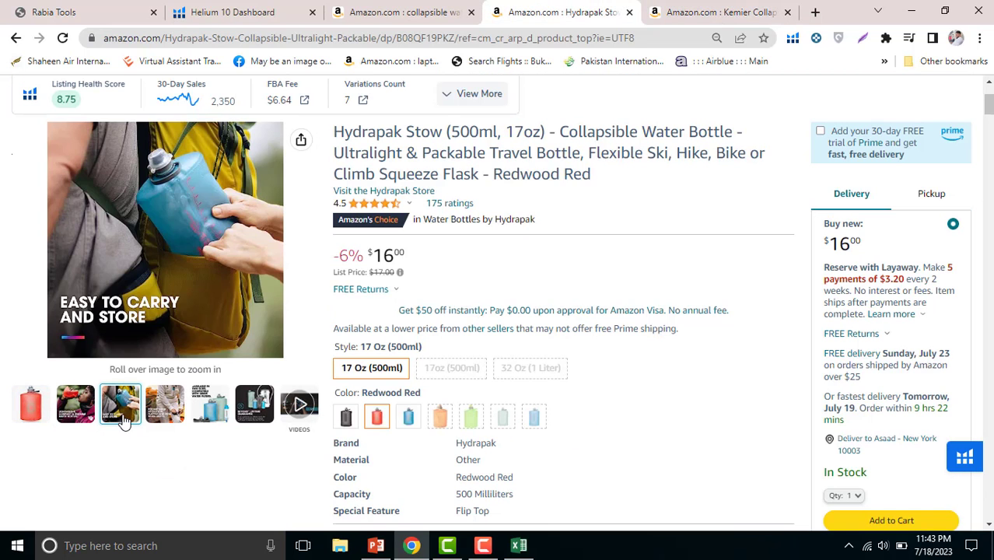
{"action": "mouse_move", "coordinate": [210, 350]}
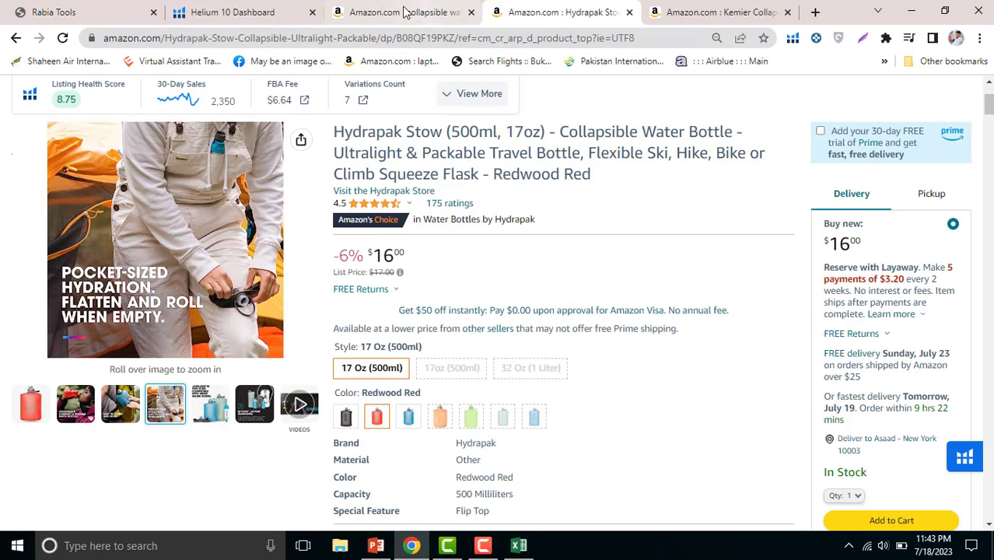
{"action": "left_click", "coordinate": [404, 11]}
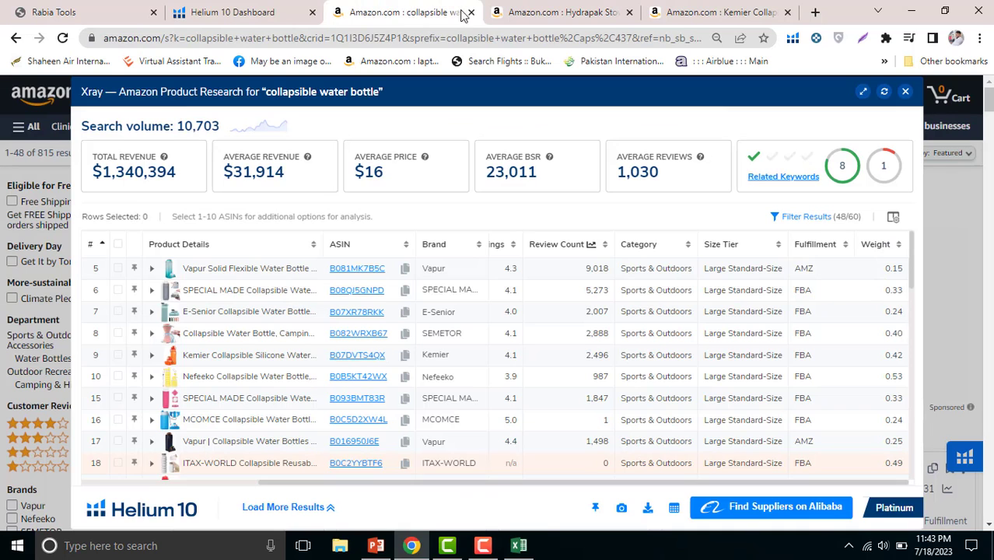
{"action": "left_click", "coordinate": [527, 6]}
- Examine the Kemier bottle's main image and zoom in on the lid in its design features image
{"action": "left_click", "coordinate": [710, 14]}
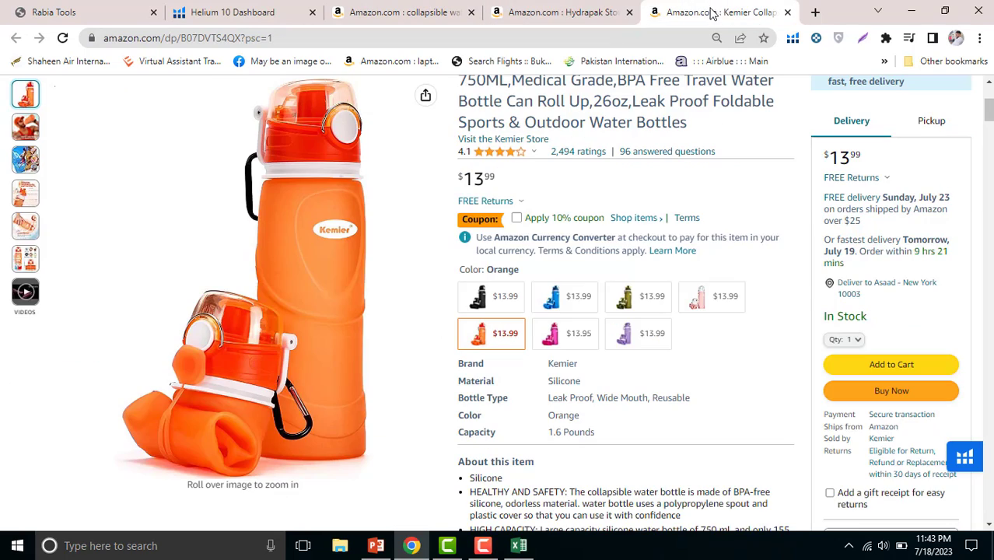
{"action": "scroll", "coordinate": [534, 187], "scroll_direction": "up", "scroll_amount": 2}
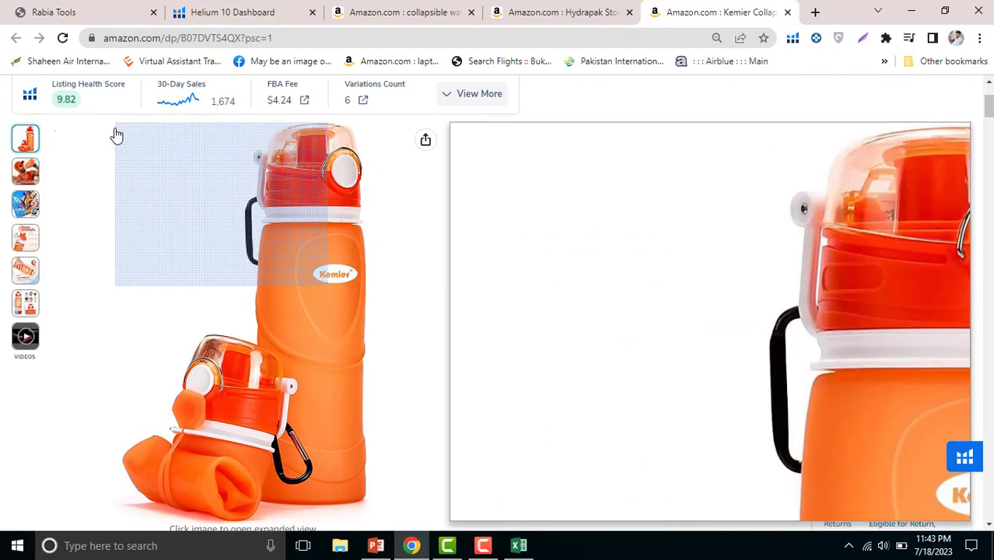
{"action": "mouse_move", "coordinate": [10, 177]}
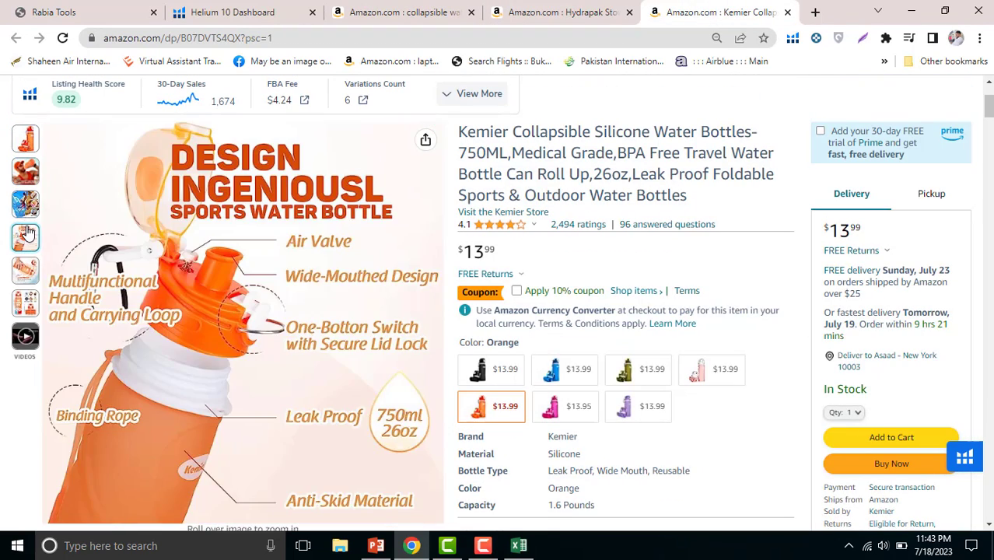
{"action": "mouse_move", "coordinate": [34, 235]}
{"action": "mouse_move", "coordinate": [148, 235]}
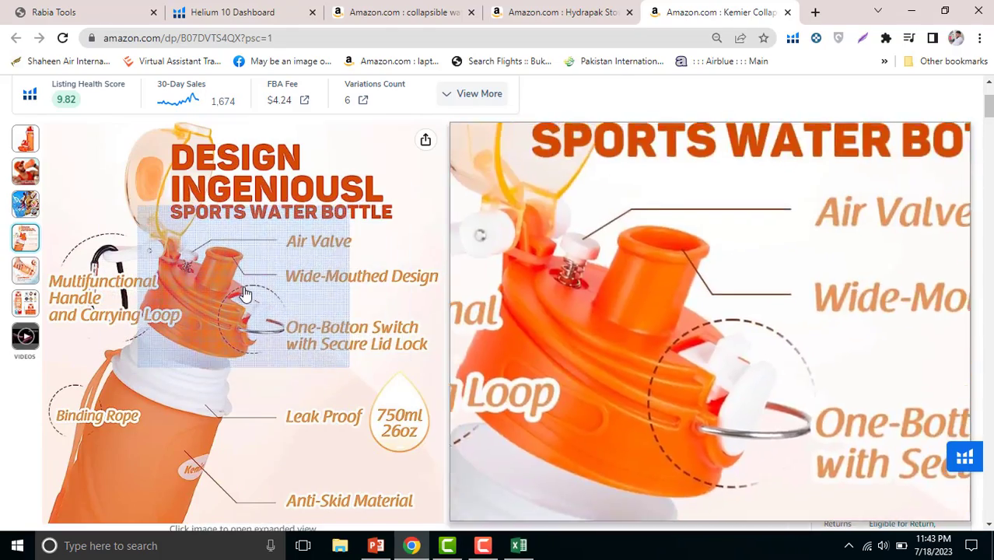
- Expand the Hydrapak listing's pocket-sized hydration image and enlarge it, checking it against the Kemier listing
{"action": "left_click", "coordinate": [542, 7]}
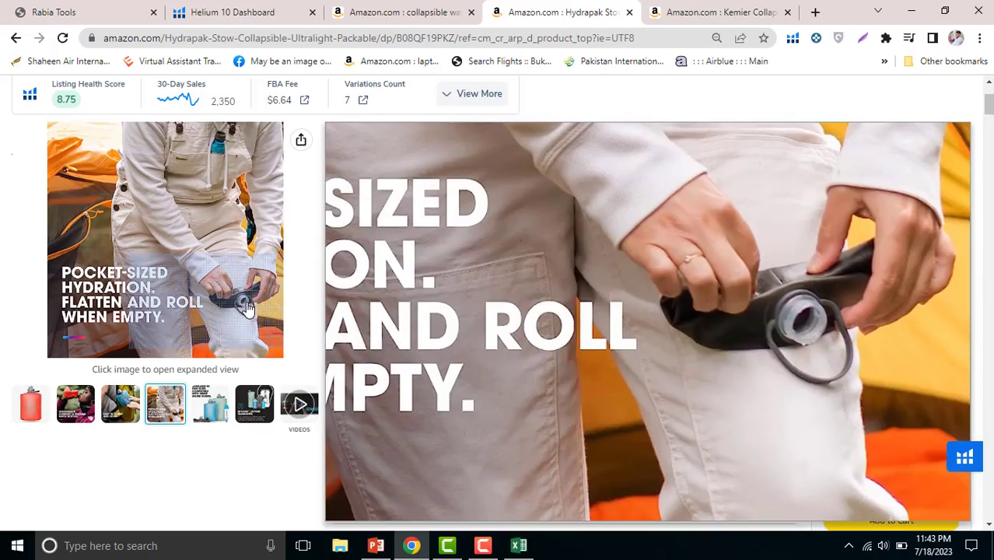
{"action": "left_click", "coordinate": [250, 308]}
{"action": "left_click", "coordinate": [683, 8]}
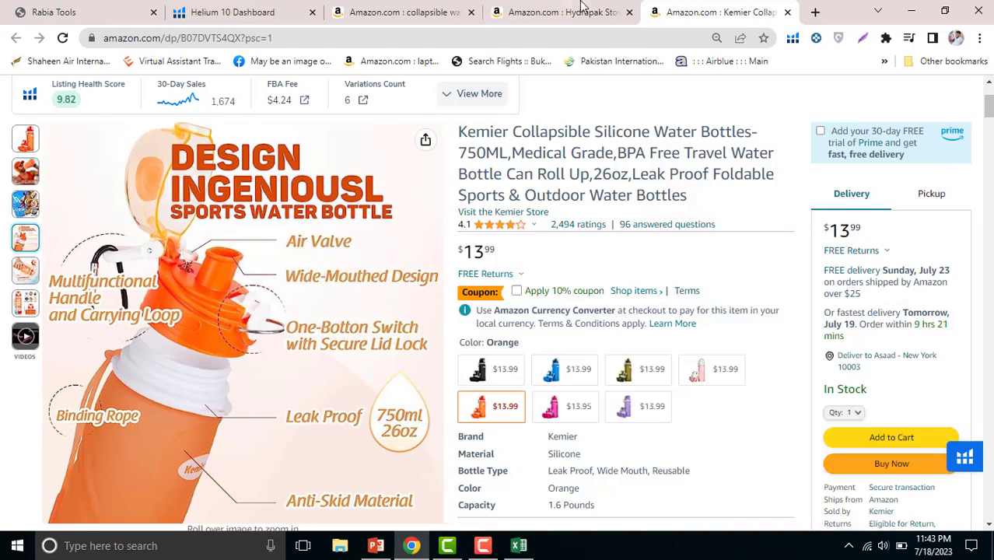
{"action": "left_click", "coordinate": [572, 11]}
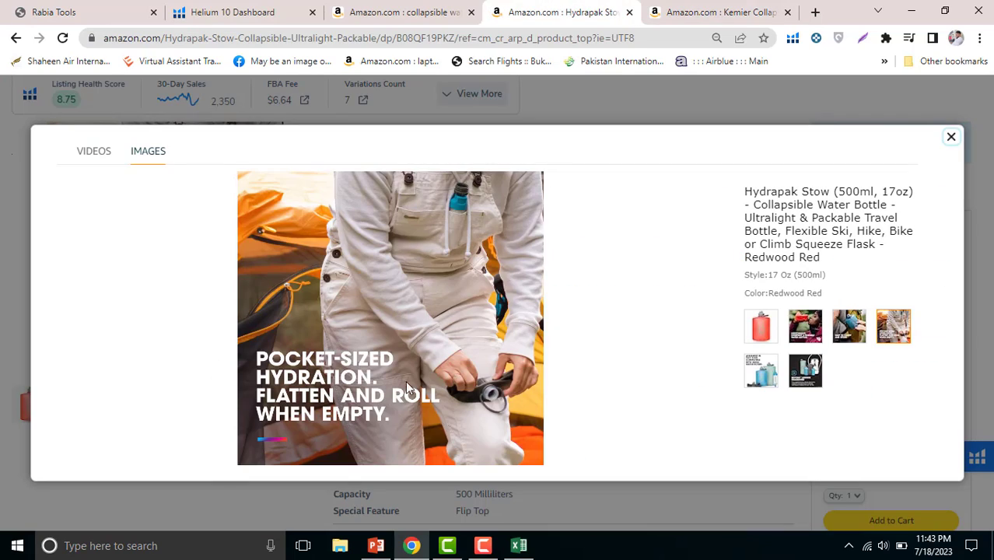
{"action": "left_click", "coordinate": [487, 392]}
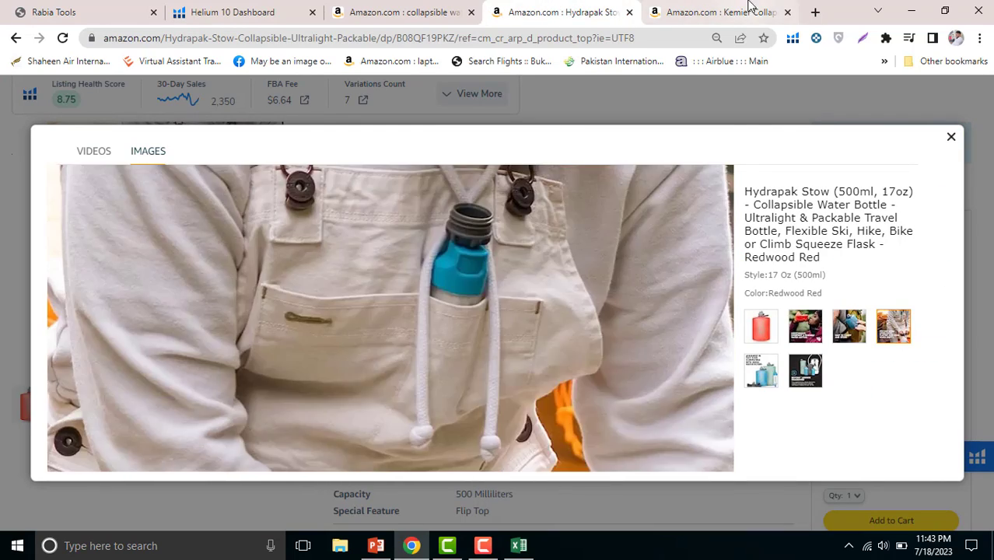
- Compare the Kemier listing with the enlarged Hydrapak image once more, and close the Hydrapak image viewer
{"action": "left_click", "coordinate": [750, 7]}
{"action": "left_click", "coordinate": [579, 9]}
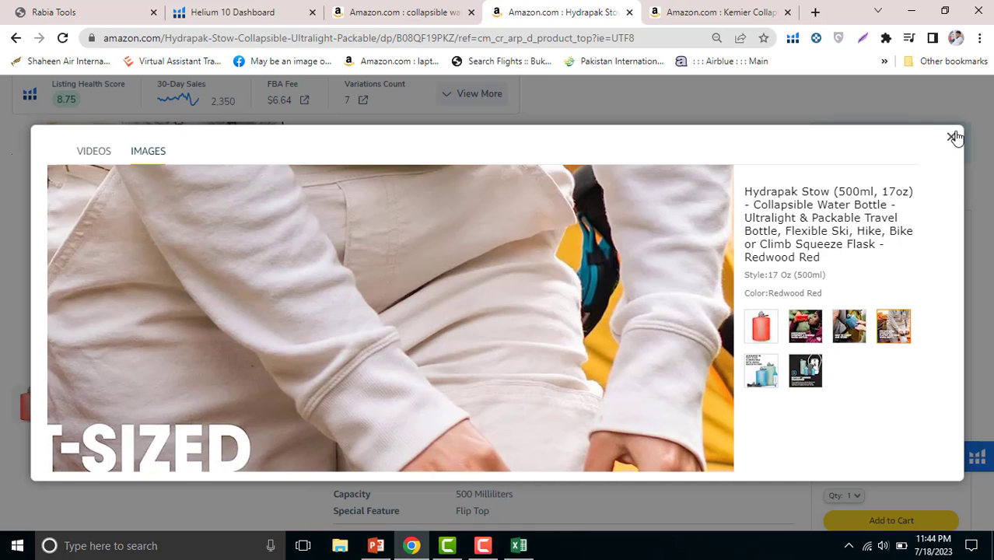
{"action": "left_click", "coordinate": [954, 137]}
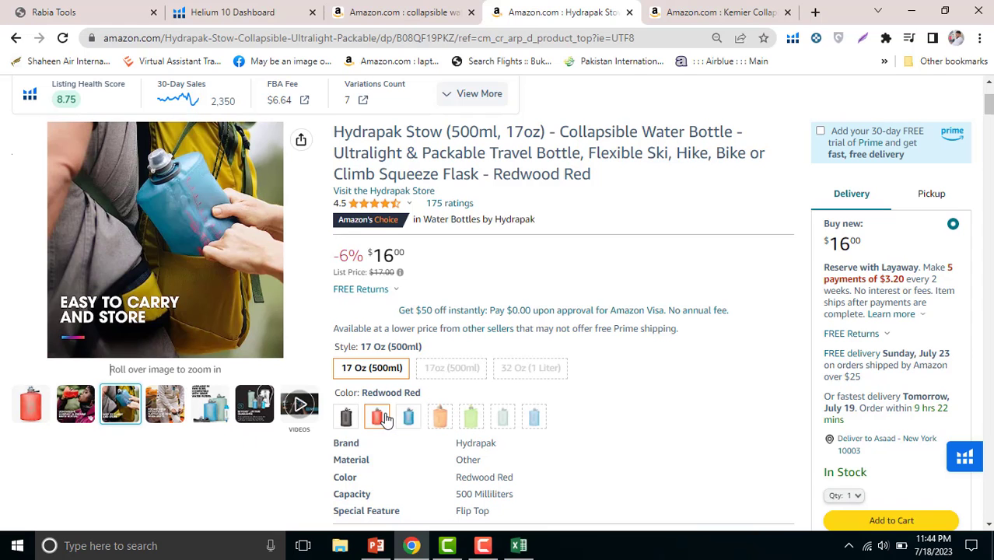
- Switch to the Excel competitor sheet, select the empty POA cell G3, and return to the Hydrapak listing in Chrome
{"action": "left_click", "coordinate": [515, 549]}
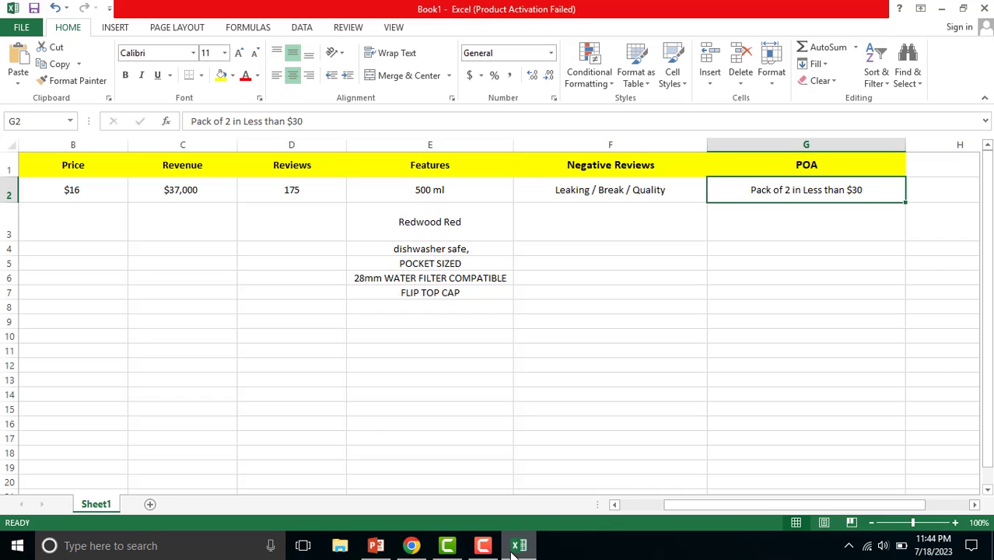
{"action": "left_click", "coordinate": [795, 206]}
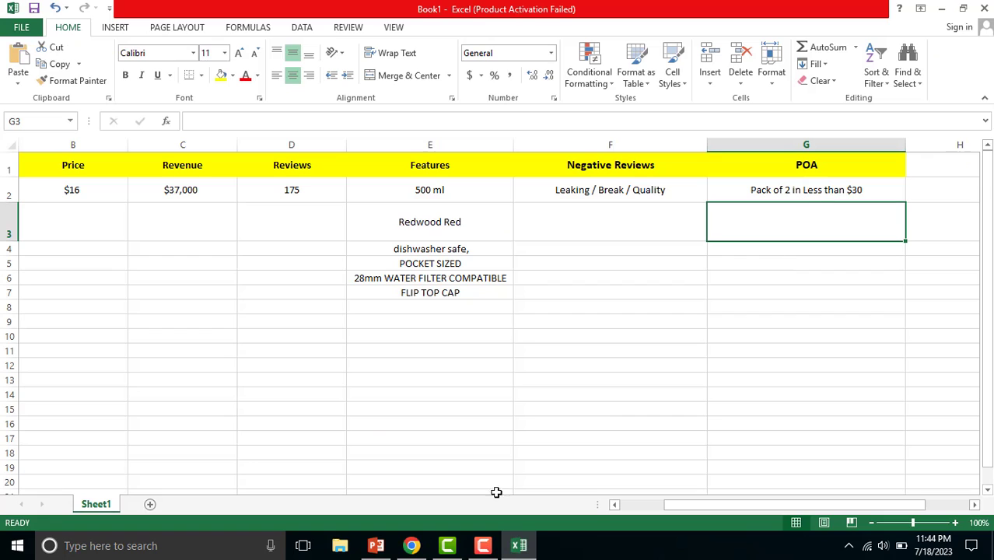
{"action": "left_click", "coordinate": [426, 546]}
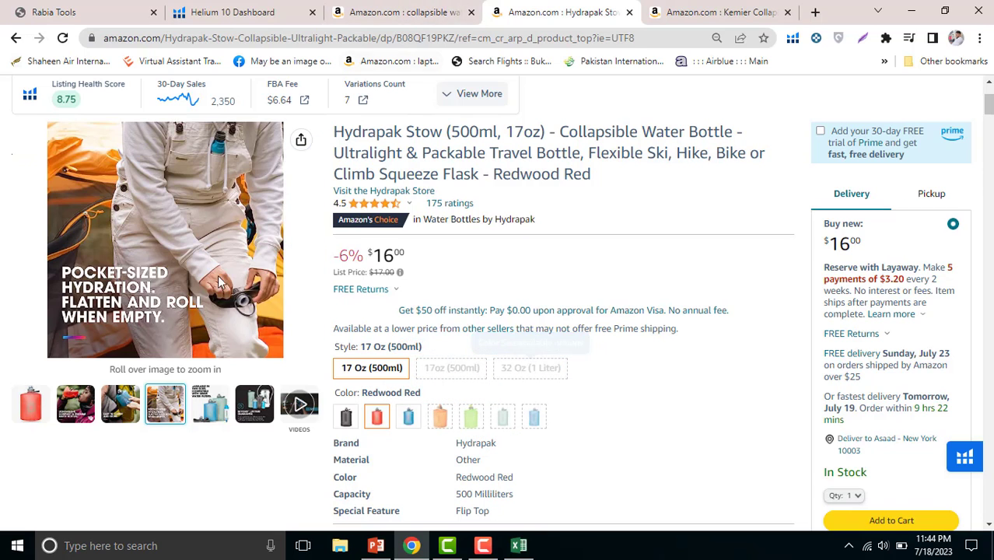
- Open the first four visible Xray listings, starting with Vapur Solid Flexible, in separate tabs and view the Vapur bottle's main image and details
{"action": "left_click", "coordinate": [440, 7]}
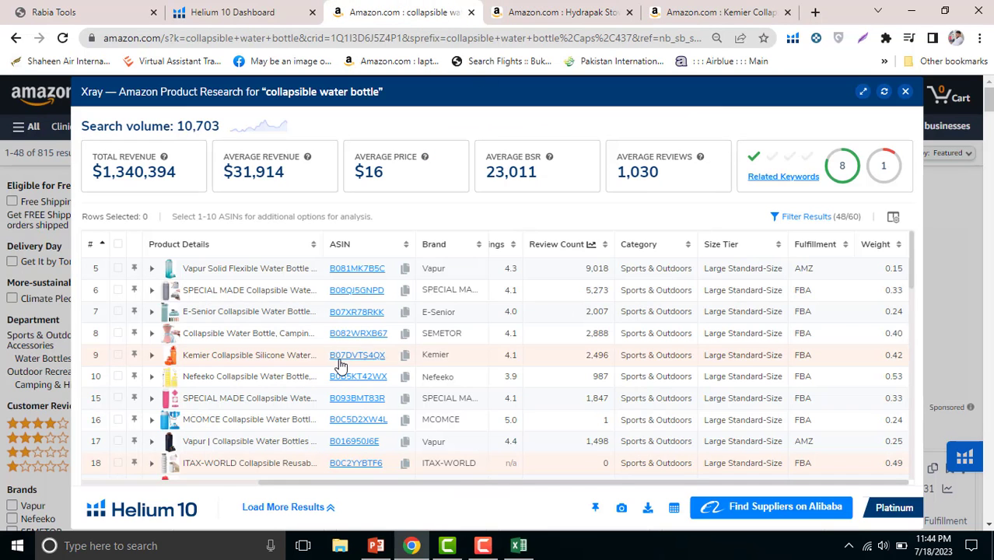
{"action": "left_click", "coordinate": [276, 268], "text": "ctrl"}
{"action": "left_click", "coordinate": [244, 291], "text": "ctrl"}
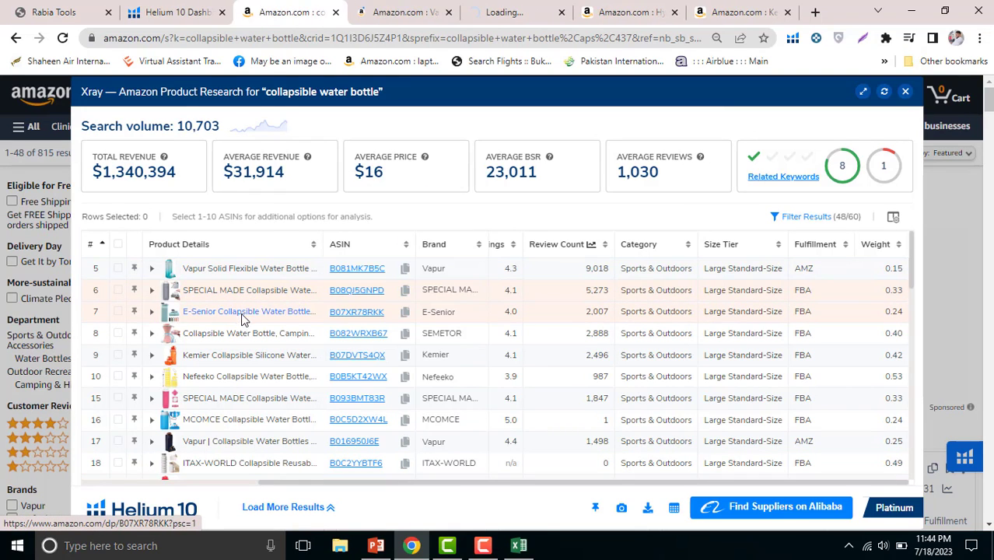
{"action": "left_click", "coordinate": [244, 315], "text": "ctrl"}
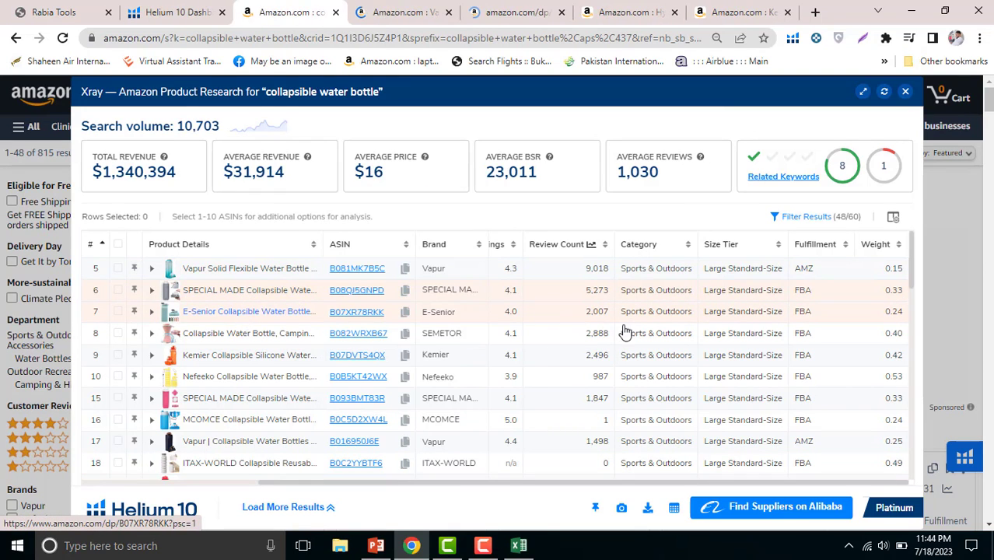
{"action": "left_click", "coordinate": [205, 346], "text": "ctrl"}
{"action": "left_click", "coordinate": [334, 13]}
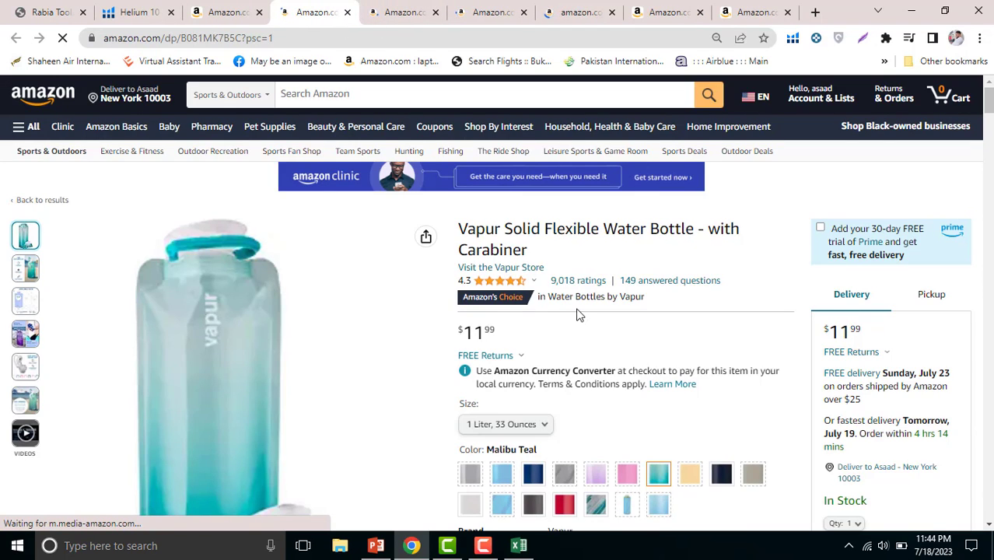
{"action": "scroll", "coordinate": [578, 314], "scroll_direction": "down", "scroll_amount": 2}
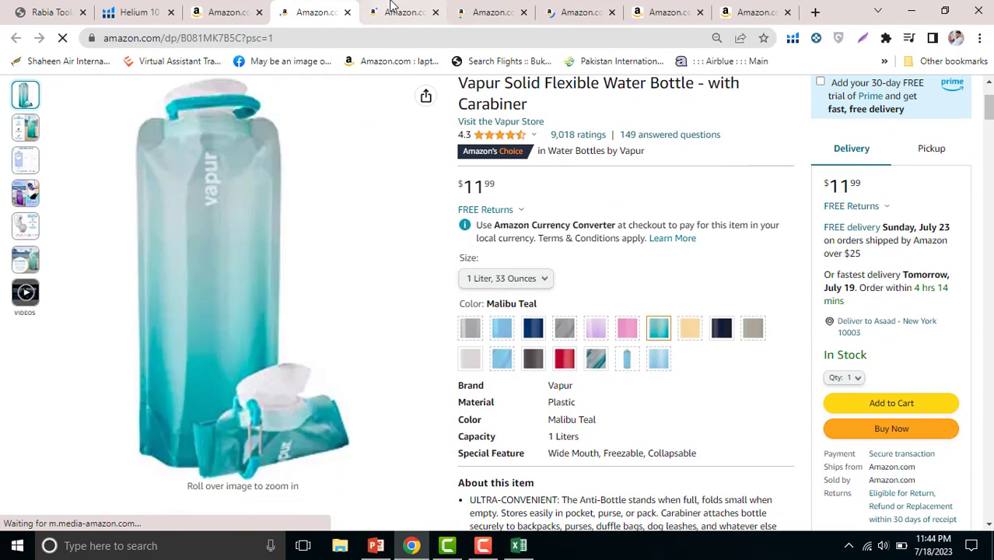
- View the SPECIAL MADE collapsible bottle listing's images and feature bullets, and close its tab
{"action": "left_click", "coordinate": [421, 19]}
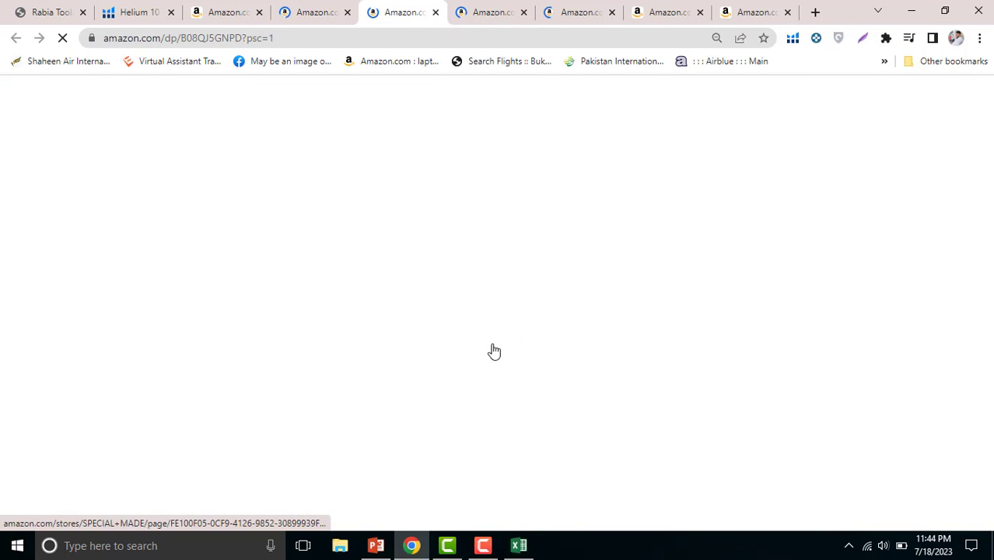
{"action": "scroll", "coordinate": [537, 426], "scroll_direction": "down", "scroll_amount": 1}
{"action": "scroll", "coordinate": [543, 430], "scroll_direction": "down", "scroll_amount": 4}
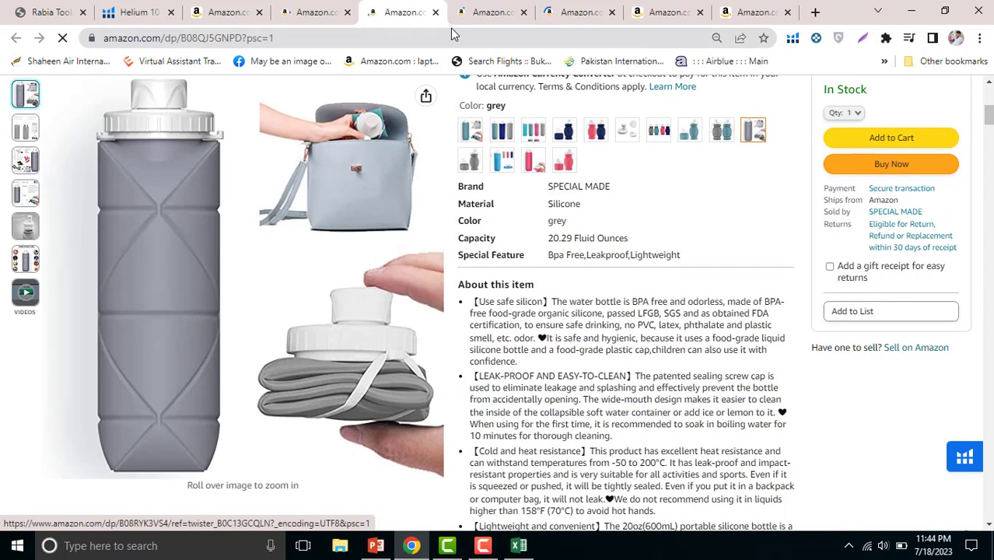
{"action": "left_click", "coordinate": [436, 11]}
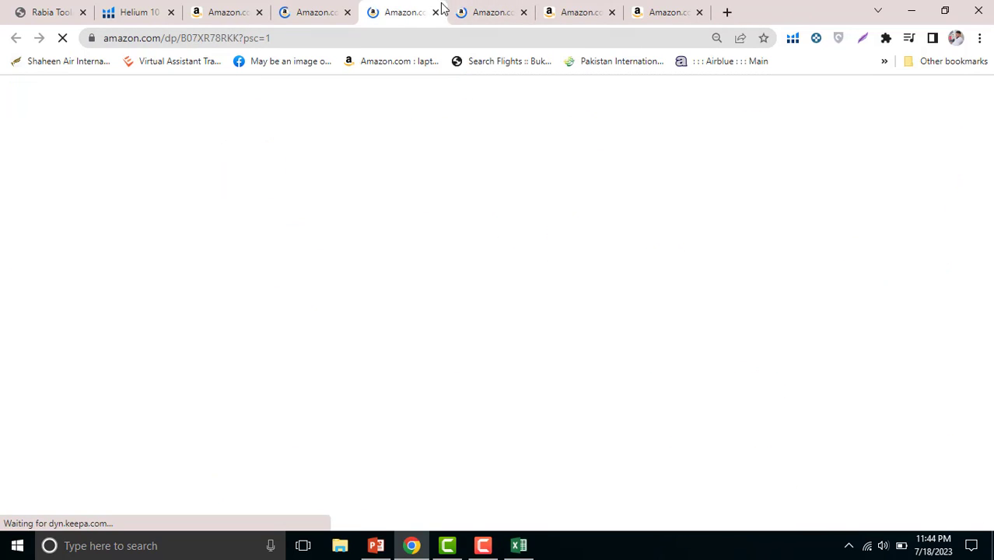
- Review the E-Senior collapsible bottle listing's color options and feature bullets, and close its tab
{"action": "scroll", "coordinate": [498, 407], "scroll_direction": "down", "scroll_amount": 3}
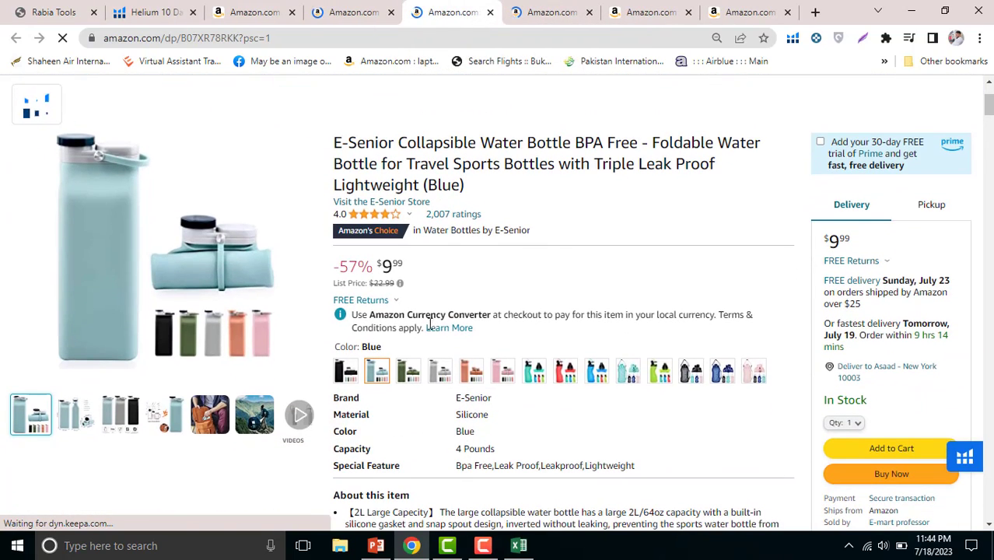
{"action": "scroll", "coordinate": [437, 334], "scroll_direction": "down", "scroll_amount": 1}
{"action": "scroll", "coordinate": [467, 396], "scroll_direction": "down", "scroll_amount": 2}
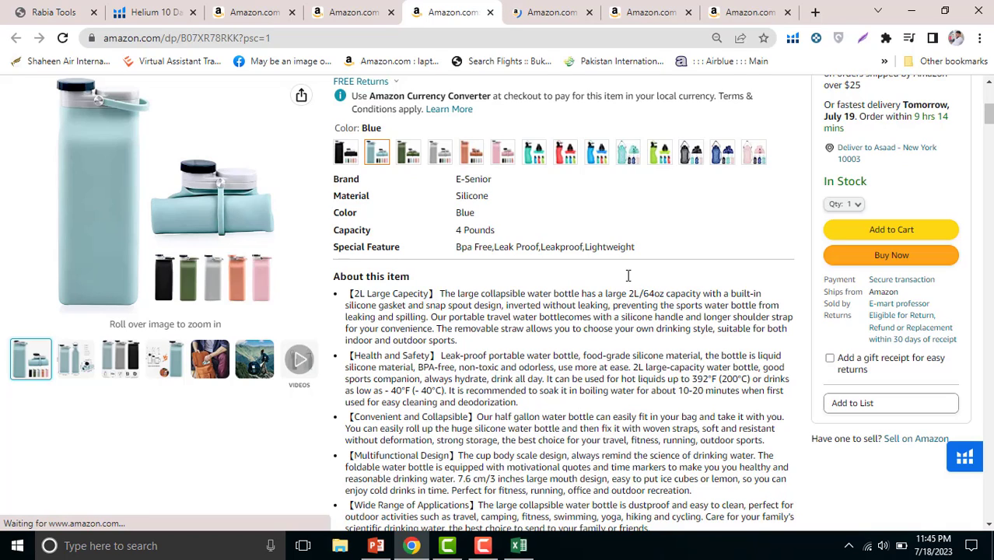
{"action": "left_click", "coordinate": [491, 11]}
- Open the SEMETOR collapsible bottle tab and examine its feature bullets and product information image
{"action": "left_click", "coordinate": [279, 10]}
{"action": "left_click", "coordinate": [440, 6]}
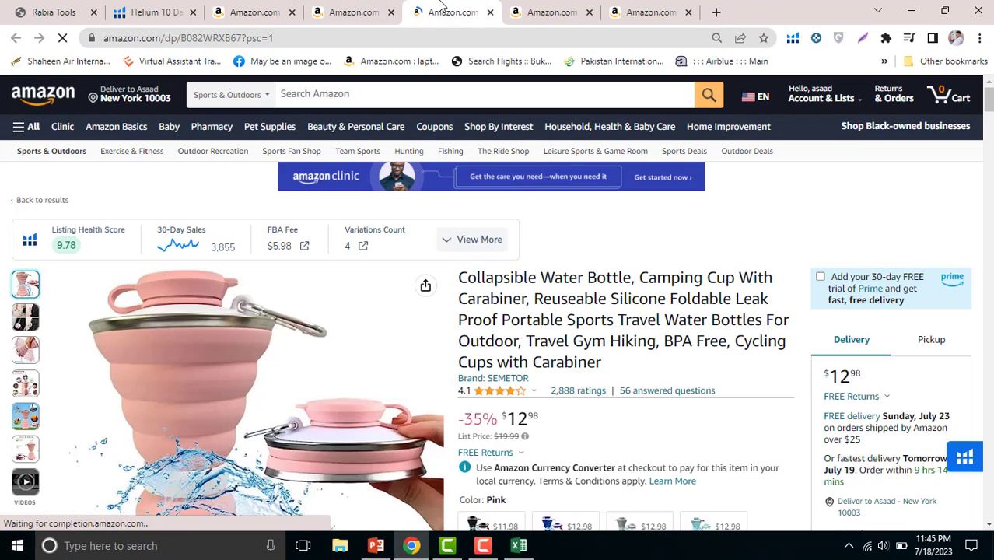
{"action": "scroll", "coordinate": [594, 447], "scroll_direction": "down", "scroll_amount": 5}
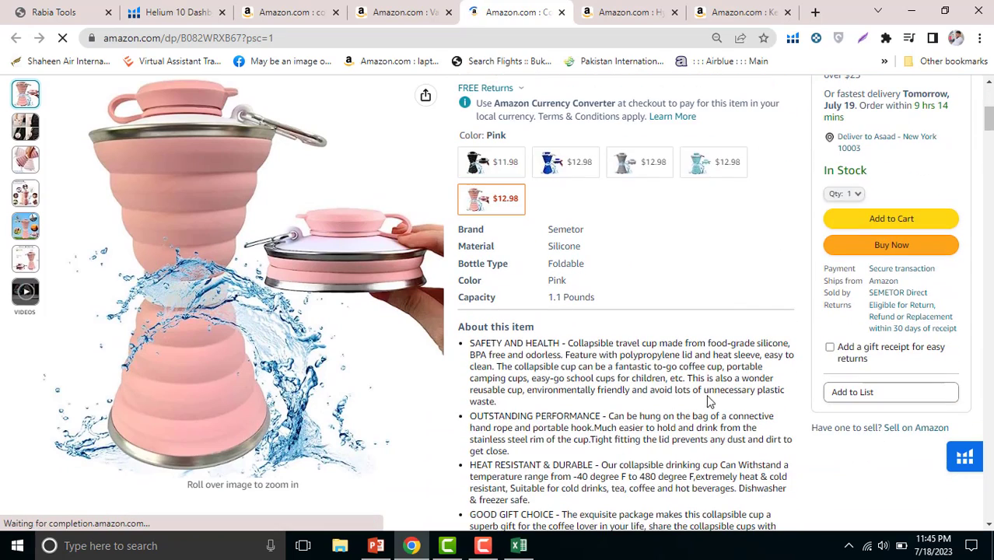
{"action": "scroll", "coordinate": [661, 424], "scroll_direction": "down", "scroll_amount": 2}
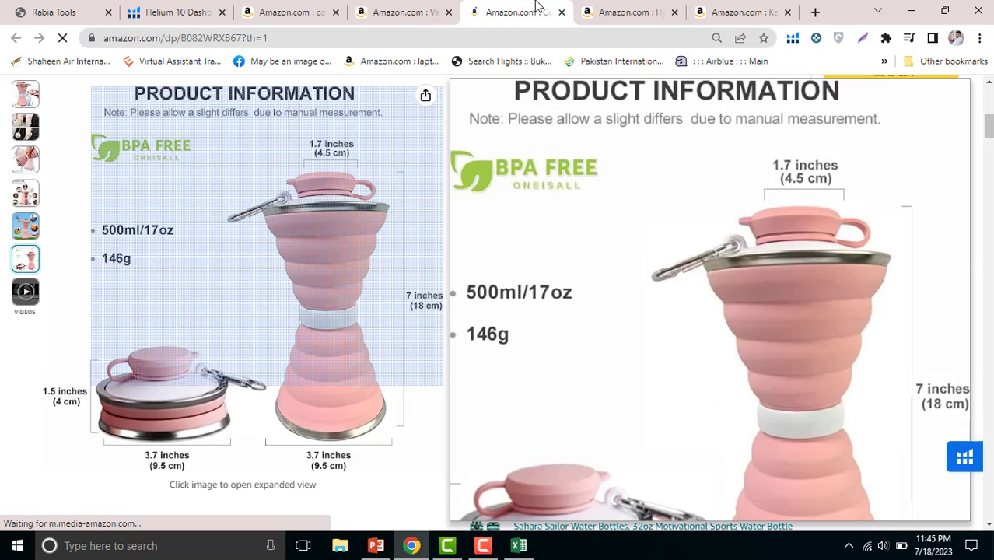
- Compare the SEMETOR listing with the Xray results and the Hydrapak listing, and close the SEMETOR tab
{"action": "left_click", "coordinate": [330, 8]}
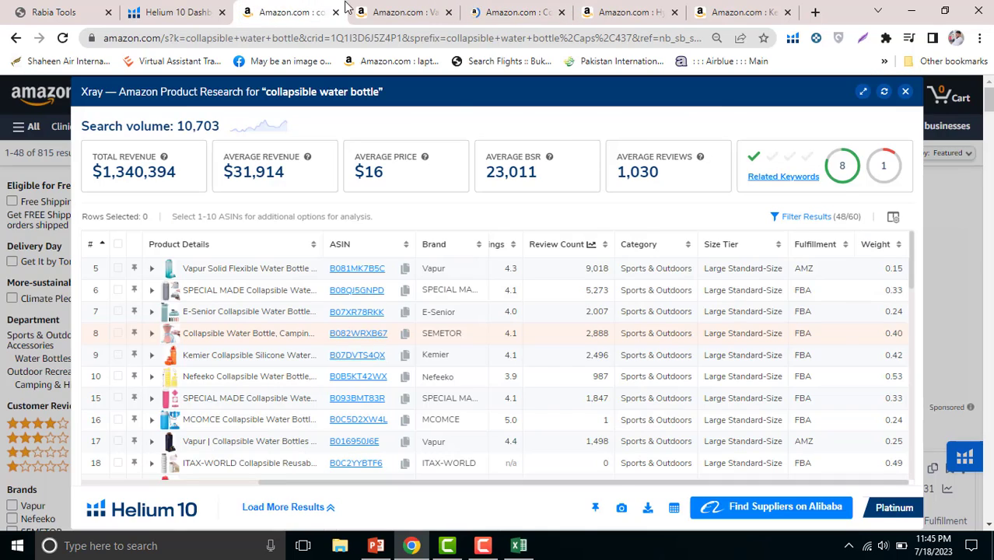
{"action": "left_click", "coordinate": [397, 11]}
{"action": "left_click", "coordinate": [611, 12]}
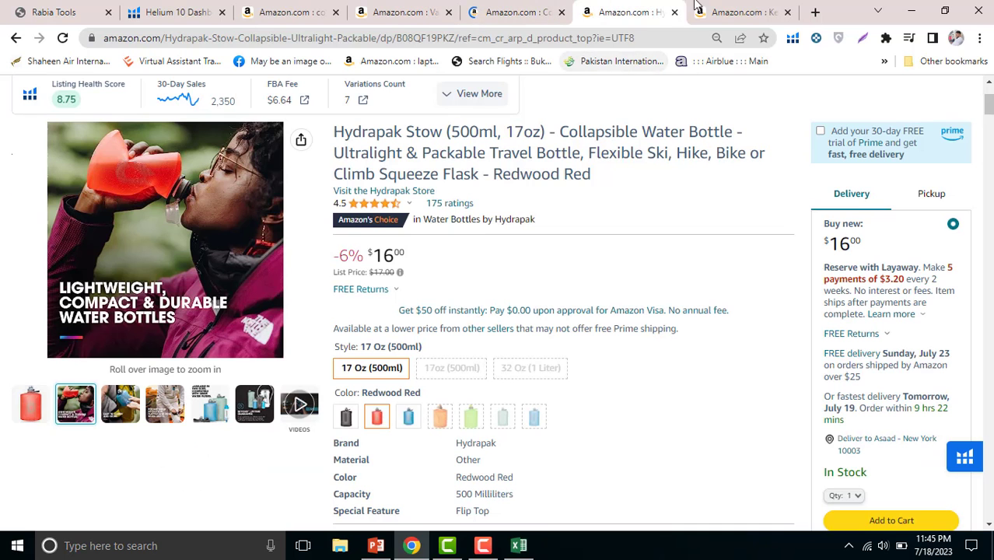
{"action": "left_click", "coordinate": [550, 8]}
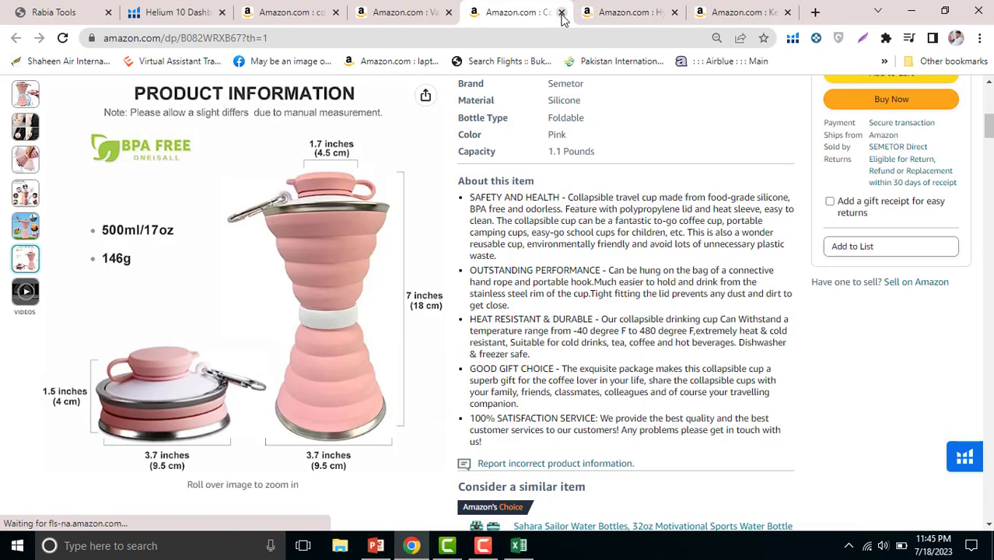
{"action": "left_click", "coordinate": [562, 12]}
- View the Kemier listing's leak-proof image and highlight the 750 ml capacity in its feature bullets
{"action": "left_click", "coordinate": [598, 10]}
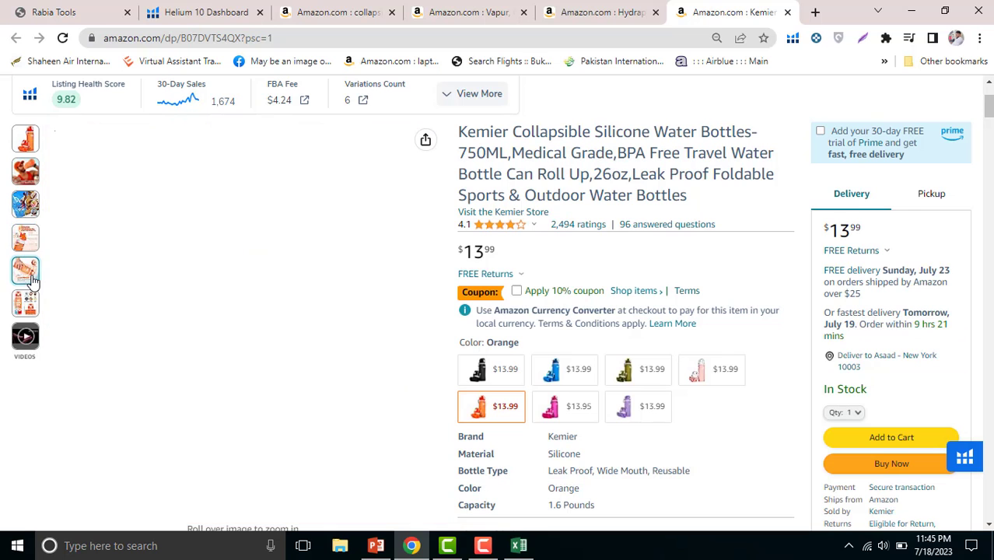
{"action": "scroll", "coordinate": [750, 338], "scroll_direction": "down", "scroll_amount": 3}
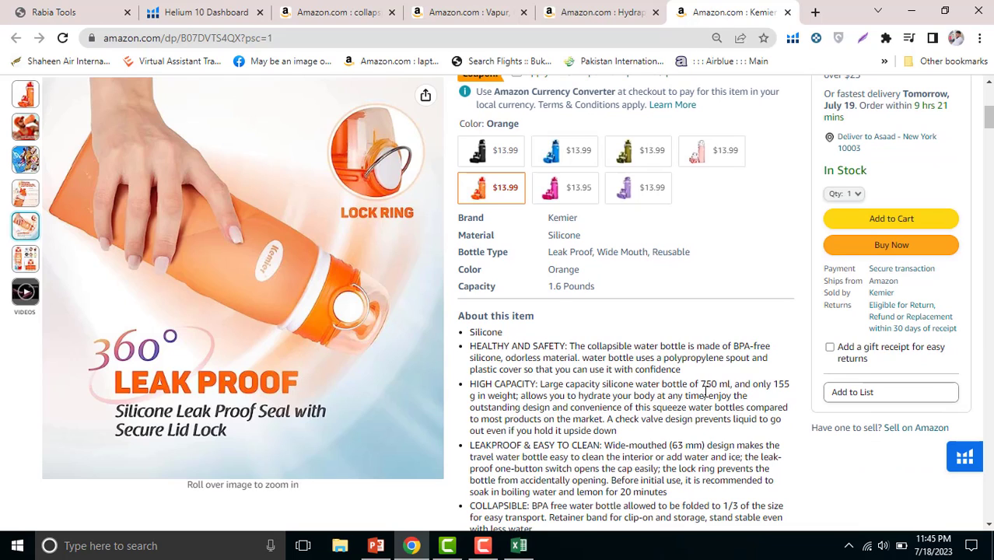
{"action": "left_click_drag", "start_coordinate": [701, 383], "coordinate": [723, 384]}
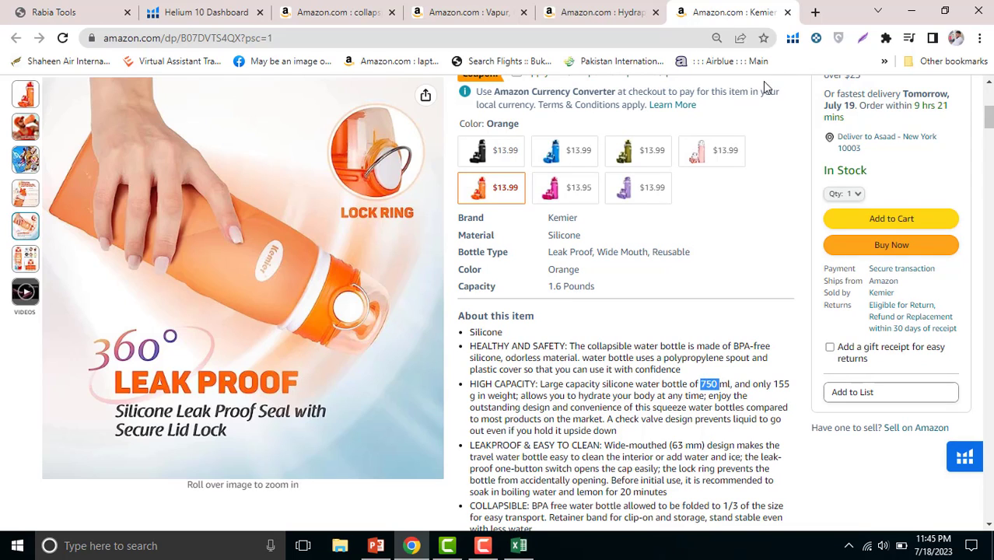
- Run Xray product research on the Kemier listing, check it against the Hydrapak listing, and close the Xray window
{"action": "left_click", "coordinate": [792, 40]}
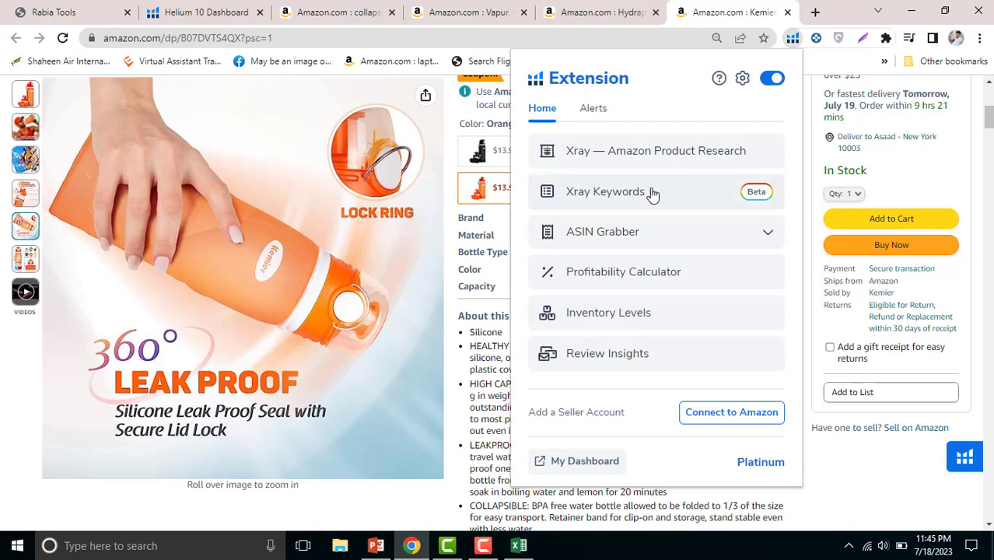
{"action": "left_click", "coordinate": [655, 151]}
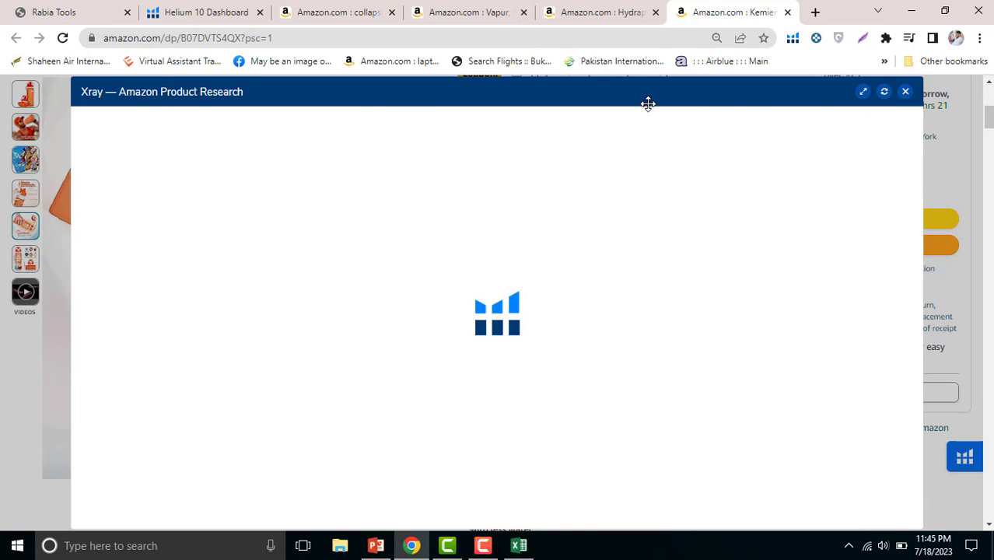
{"action": "left_click", "coordinate": [611, 12]}
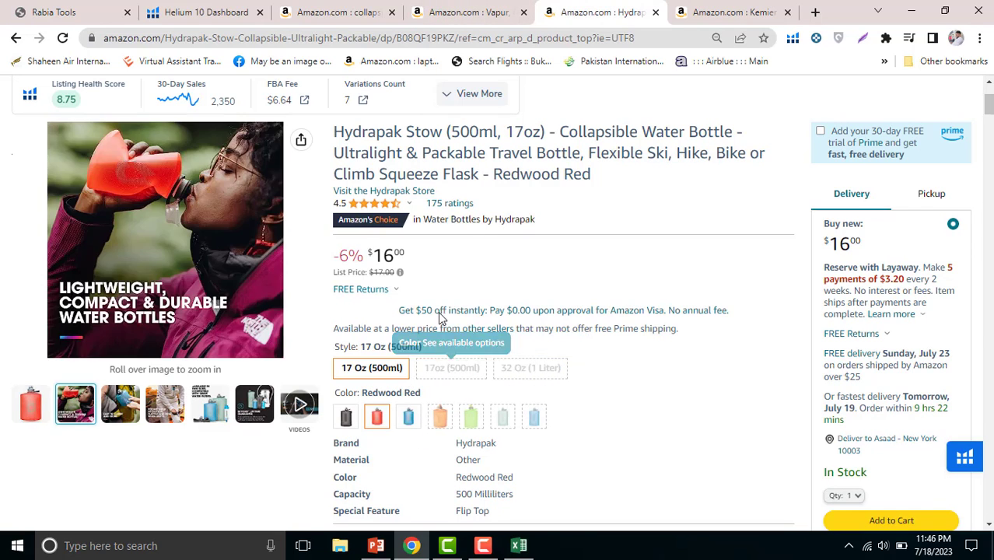
{"action": "left_click", "coordinate": [699, 13]}
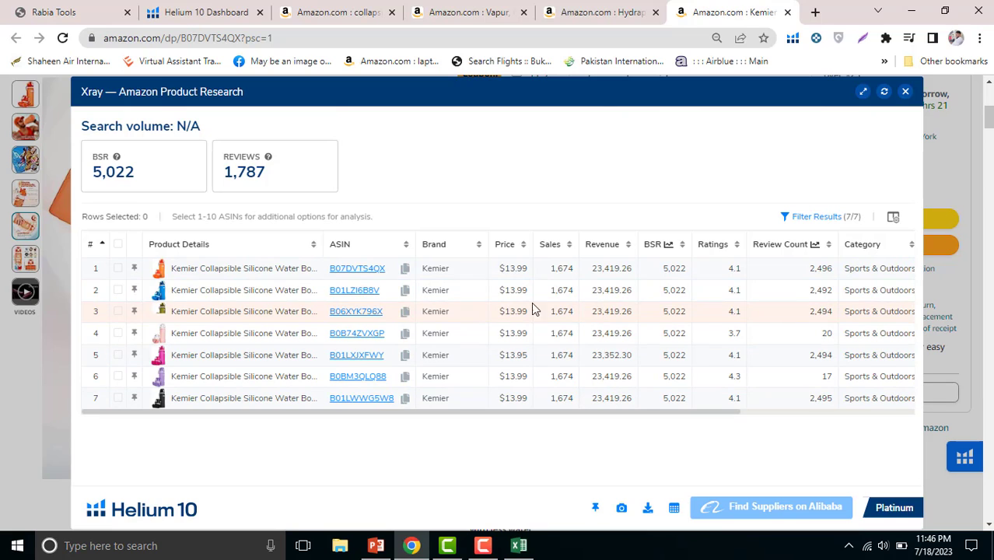
{"action": "left_click", "coordinate": [906, 91]}
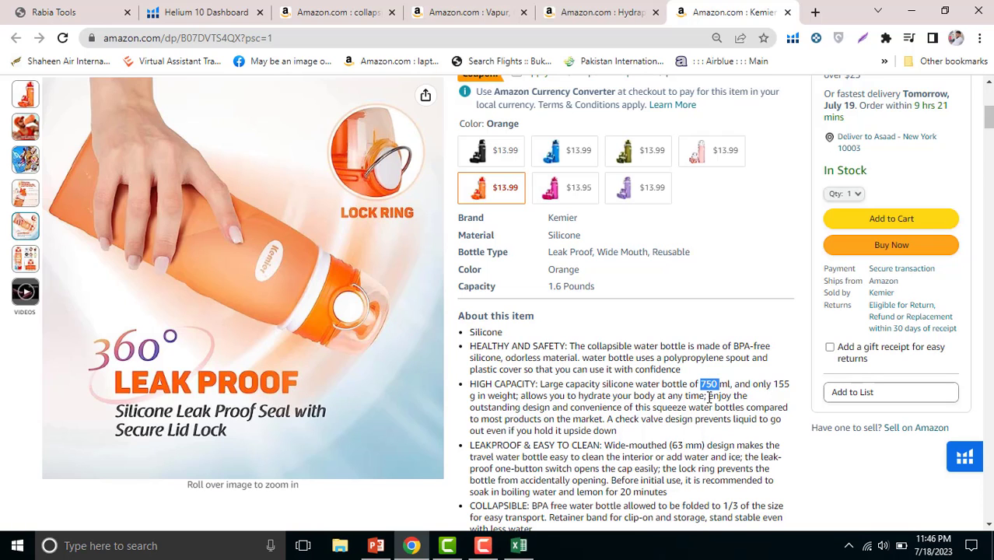
- Compare the Kemier listing's colors and capacity with the Hydrapak listing's style and color options
{"action": "left_click", "coordinate": [650, 8]}
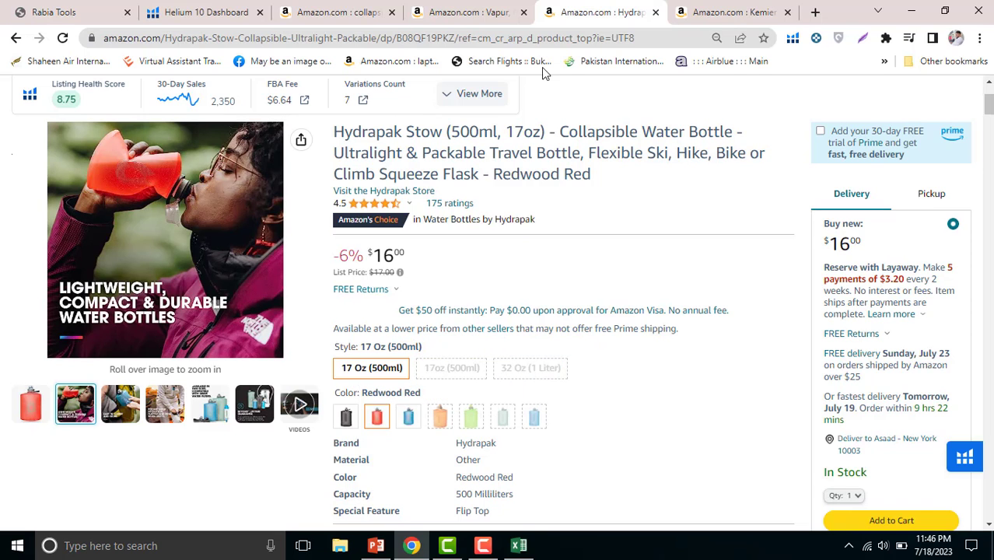
{"action": "left_click", "coordinate": [708, 7]}
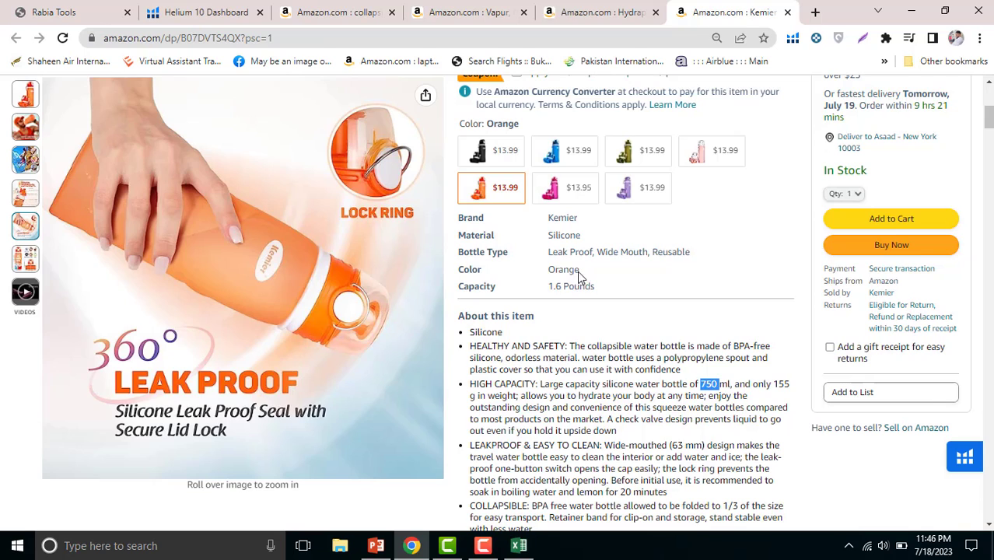
{"action": "left_click", "coordinate": [591, 9]}
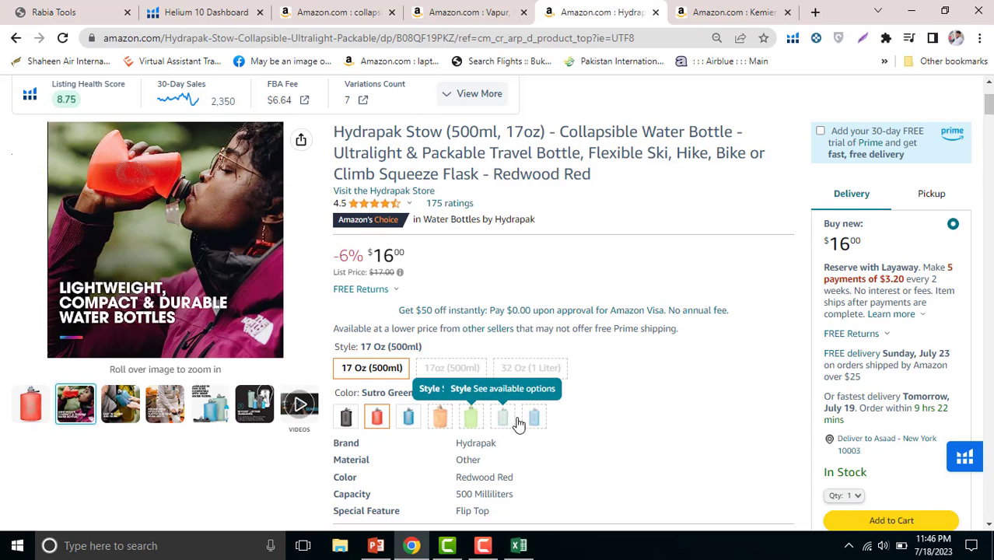
- Examine the bottles in the Xray results for "collapsible water bottle", from Vapur Solid Flexible down to Luuttle 20oz Black
{"action": "left_click", "coordinate": [478, 11]}
{"action": "left_click", "coordinate": [366, 11]}
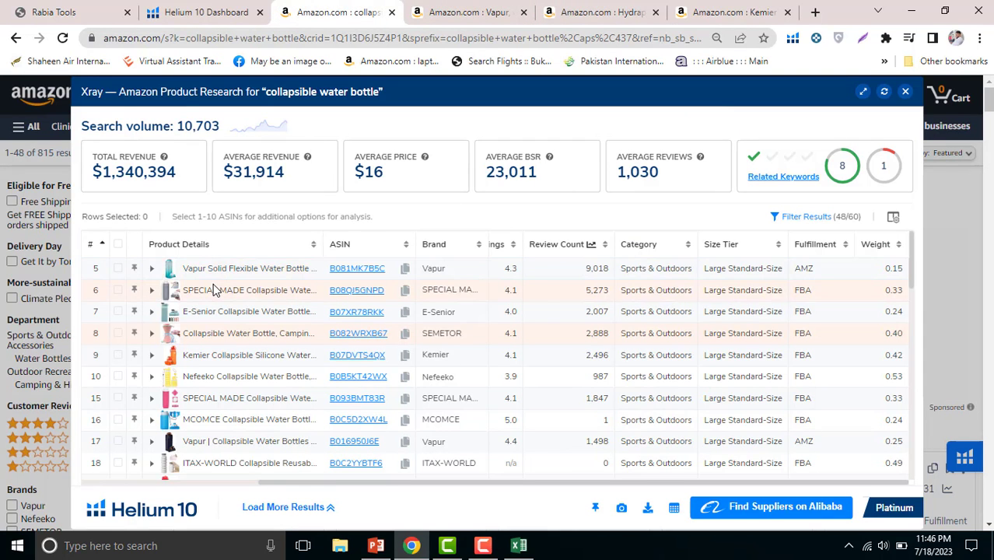
{"action": "mouse_move", "coordinate": [222, 276]}
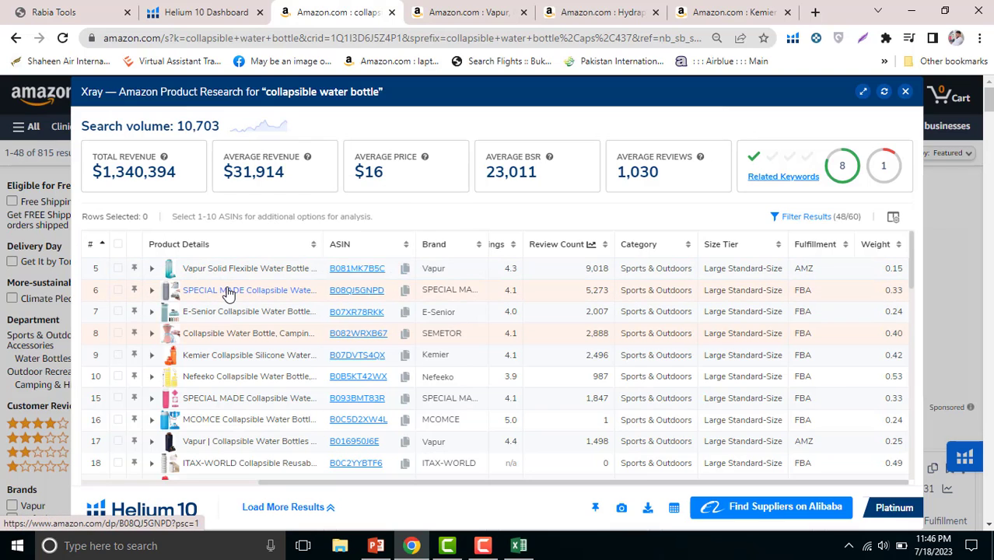
{"action": "mouse_move", "coordinate": [224, 317]}
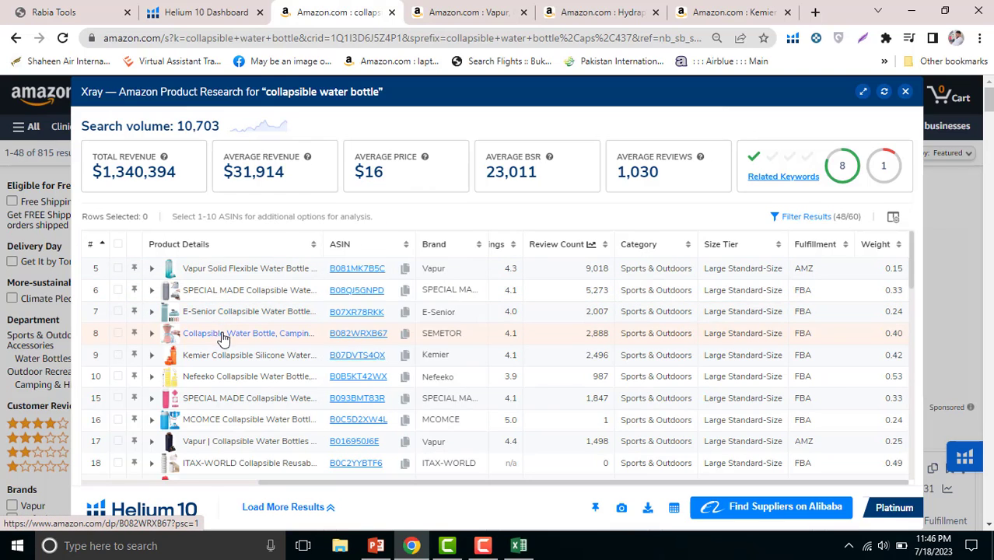
{"action": "mouse_move", "coordinate": [222, 338]}
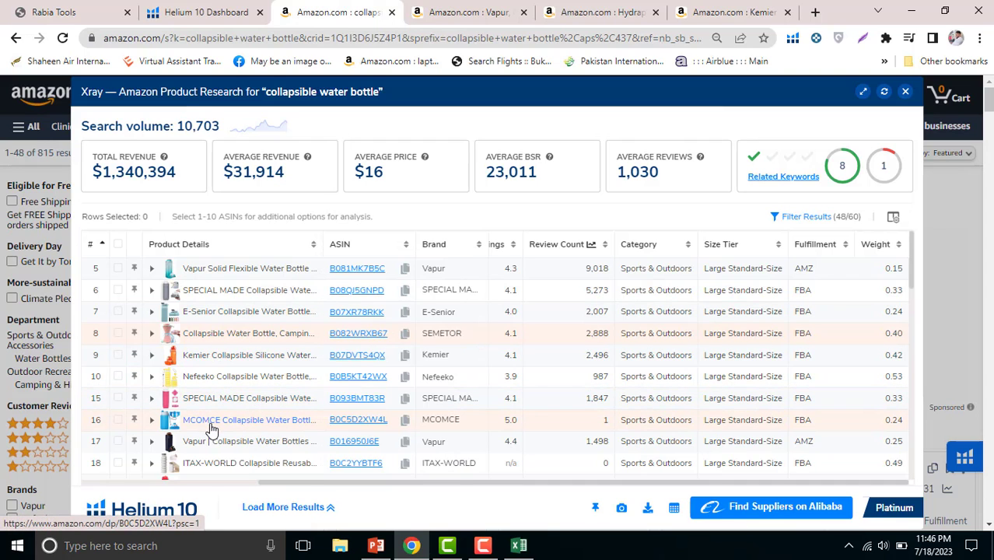
{"action": "mouse_move", "coordinate": [207, 448]}
{"action": "scroll", "coordinate": [208, 448], "scroll_direction": "down", "scroll_amount": 1}
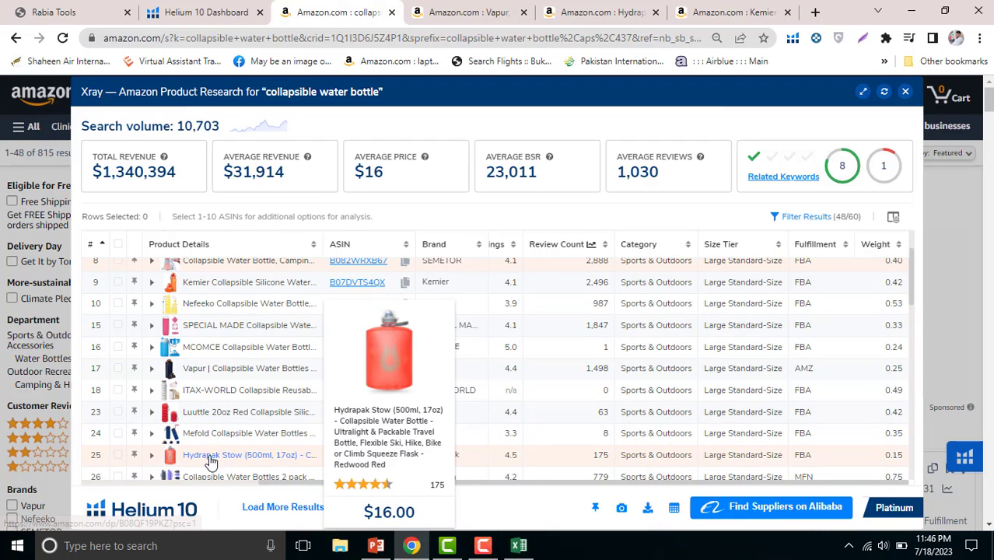
{"action": "scroll", "coordinate": [210, 455], "scroll_direction": "down", "scroll_amount": 1}
{"action": "mouse_move", "coordinate": [212, 412]}
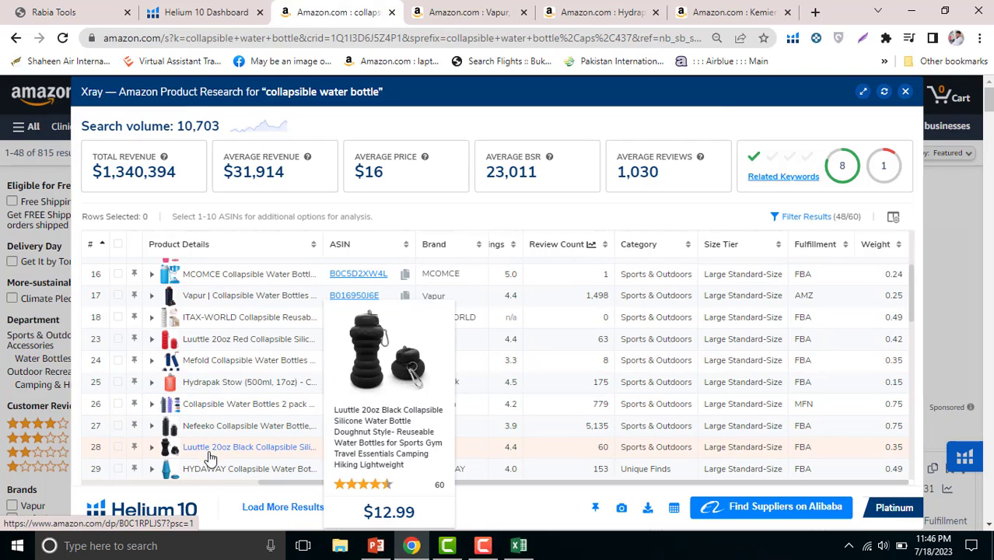
- Return to the Hydrapak Stow listing and switch its color to Tahoe Blue
{"action": "left_click", "coordinate": [527, 6]}
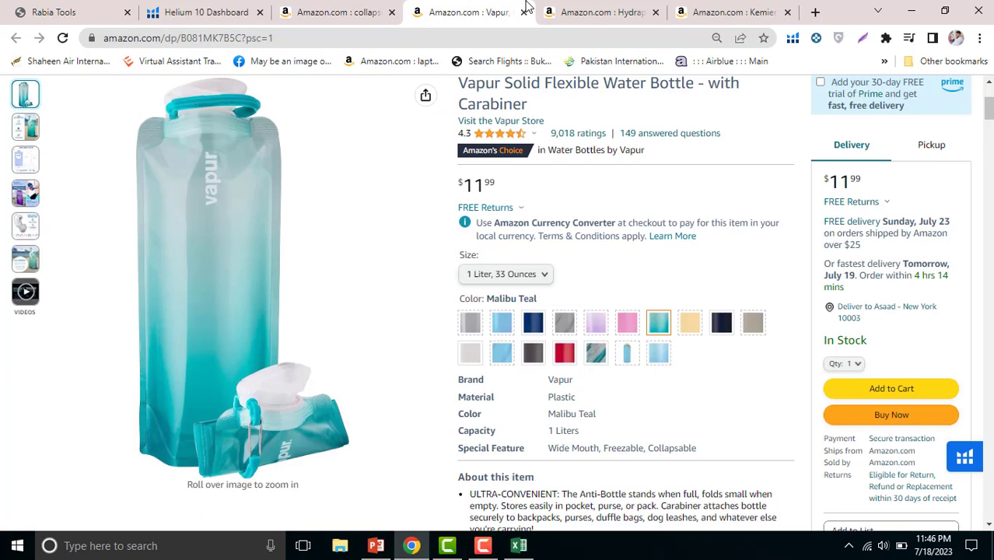
{"action": "left_click", "coordinate": [609, 8]}
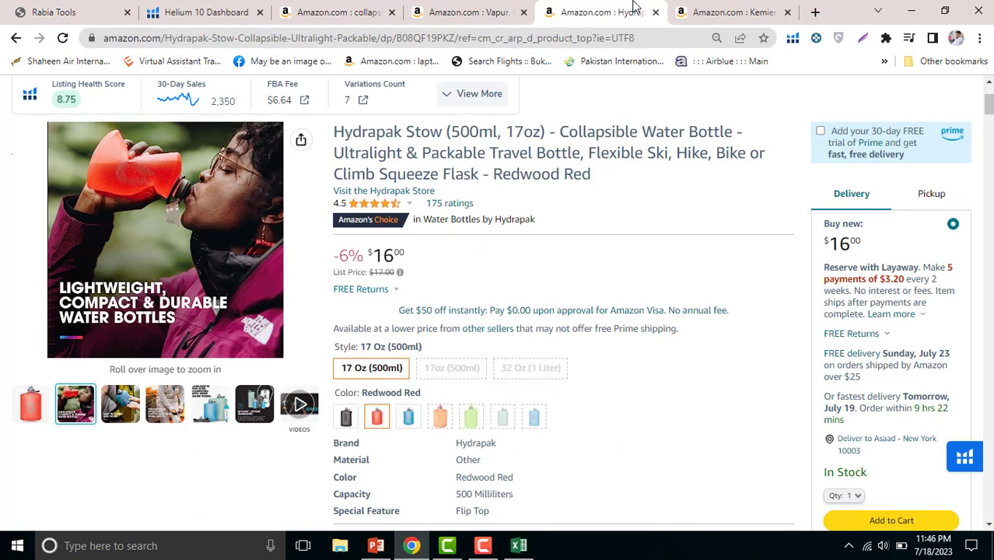
{"action": "left_click", "coordinate": [409, 418]}
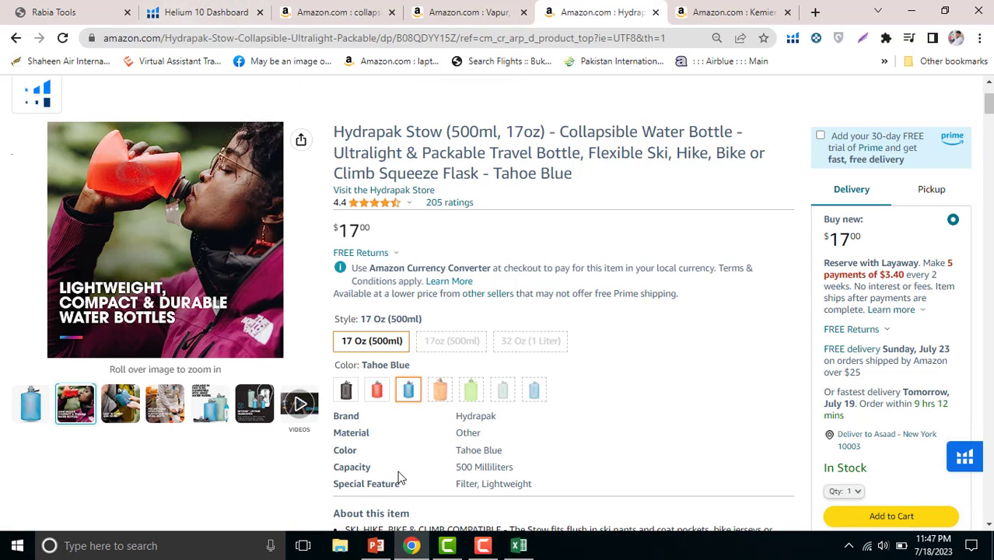
- Switch to the Excel competitor sheet and review the pack-of-2 entry in POA cell G2
{"action": "left_click", "coordinate": [518, 545]}
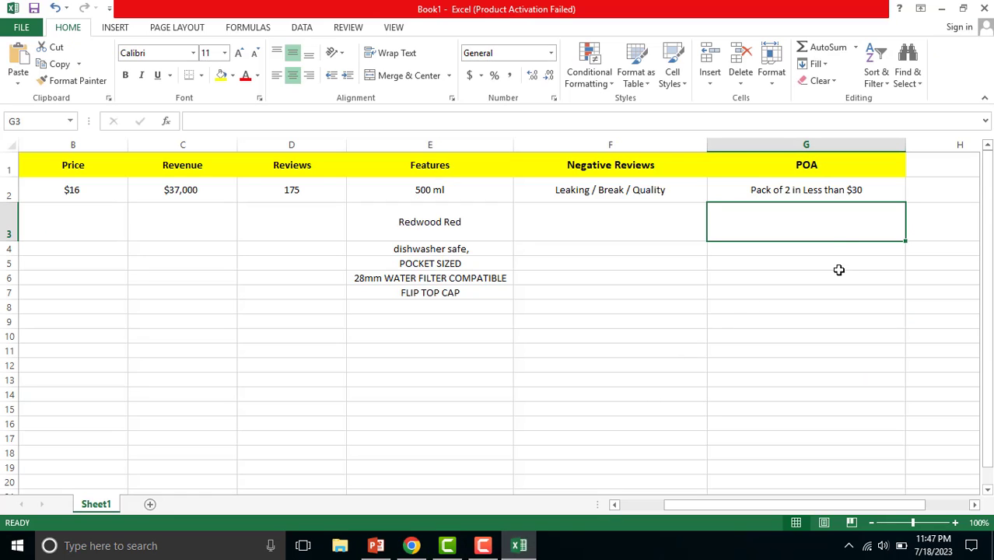
{"action": "left_click", "coordinate": [874, 191]}
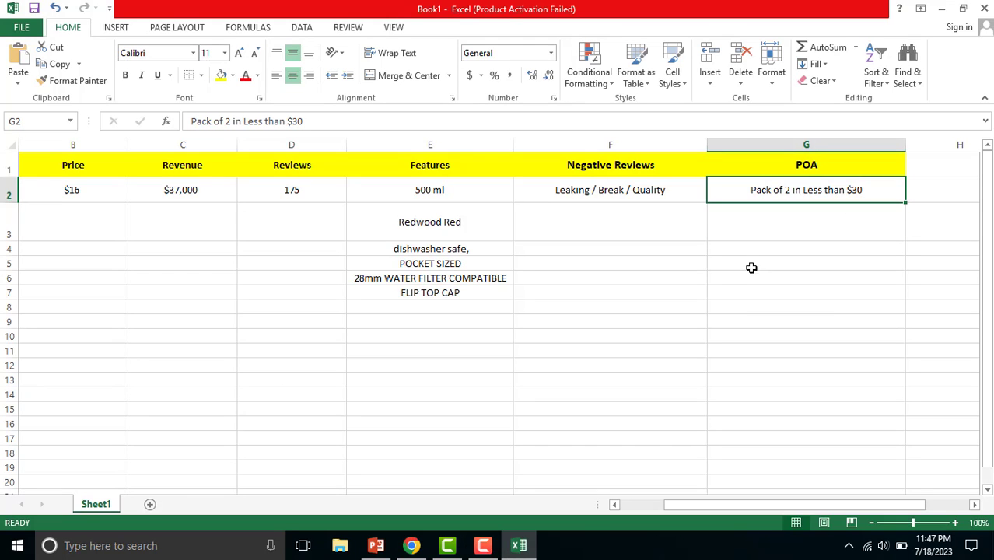
{"action": "left_click", "coordinate": [411, 545]}
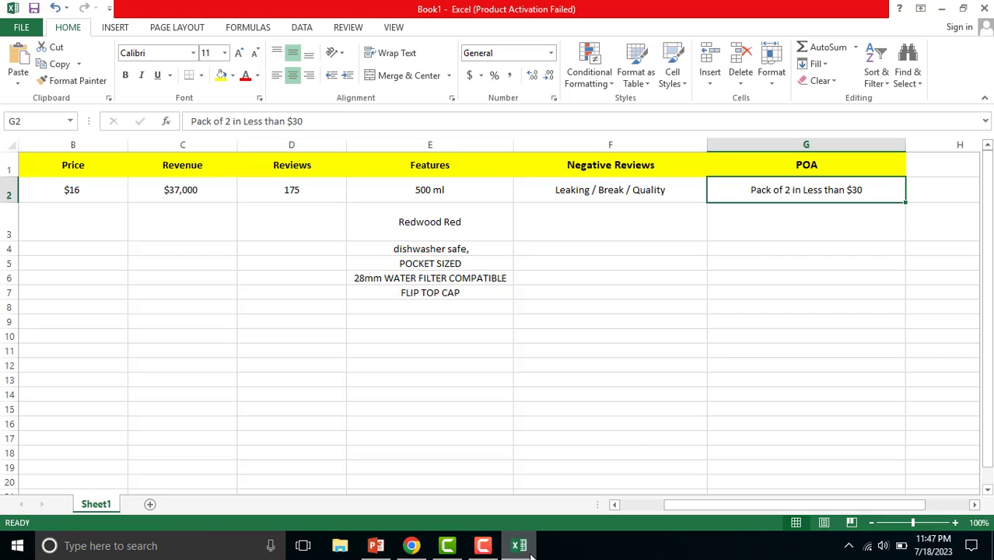
{"action": "left_click", "coordinate": [518, 546]}
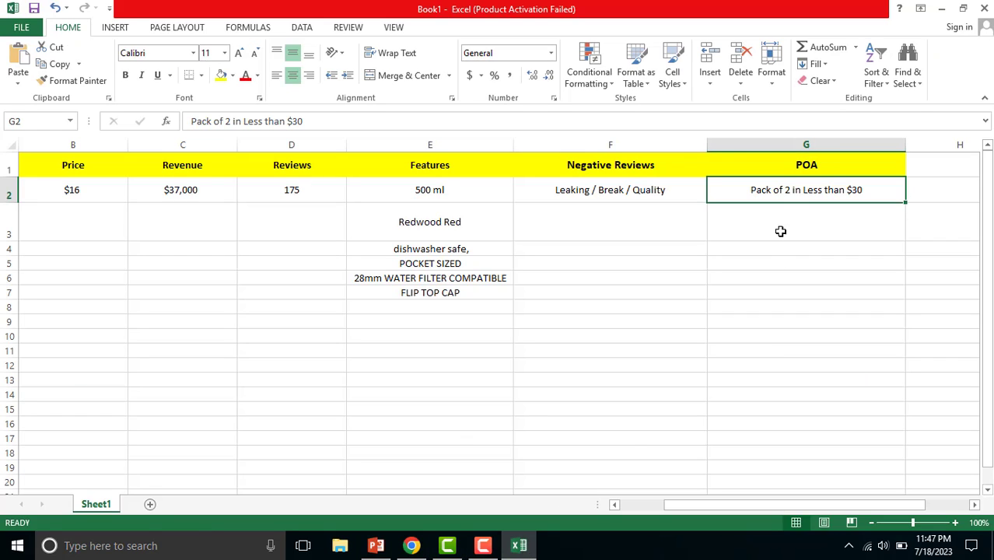
{"action": "left_click_drag", "start_coordinate": [781, 203], "coordinate": [784, 238]}
{"action": "left_click", "coordinate": [766, 319]}
{"action": "left_click", "coordinate": [778, 190]}
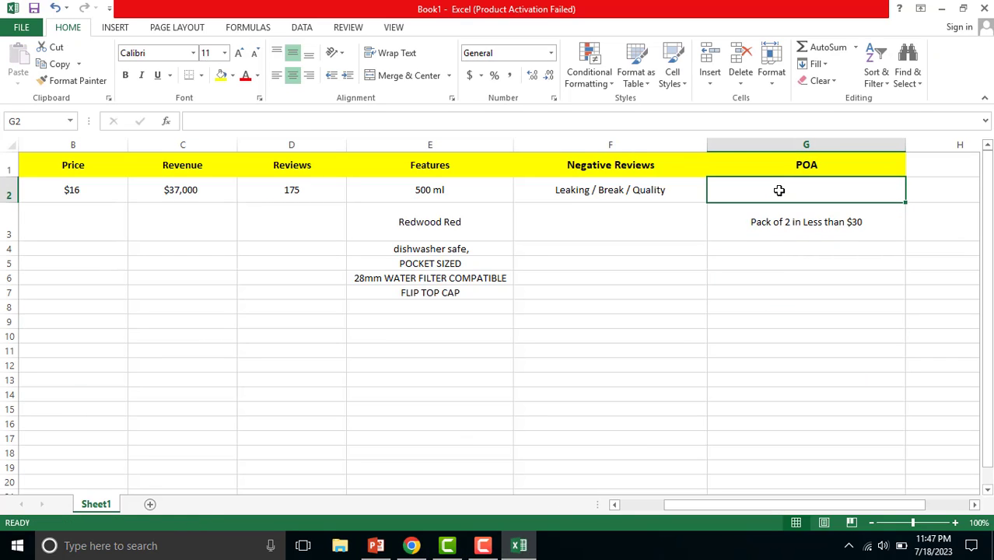
{"action": "key", "text": "ctrl+z"}
- Select the empty POA cells G3 to G16 below the pack-of-2 entry
{"action": "left_click", "coordinate": [785, 209]}
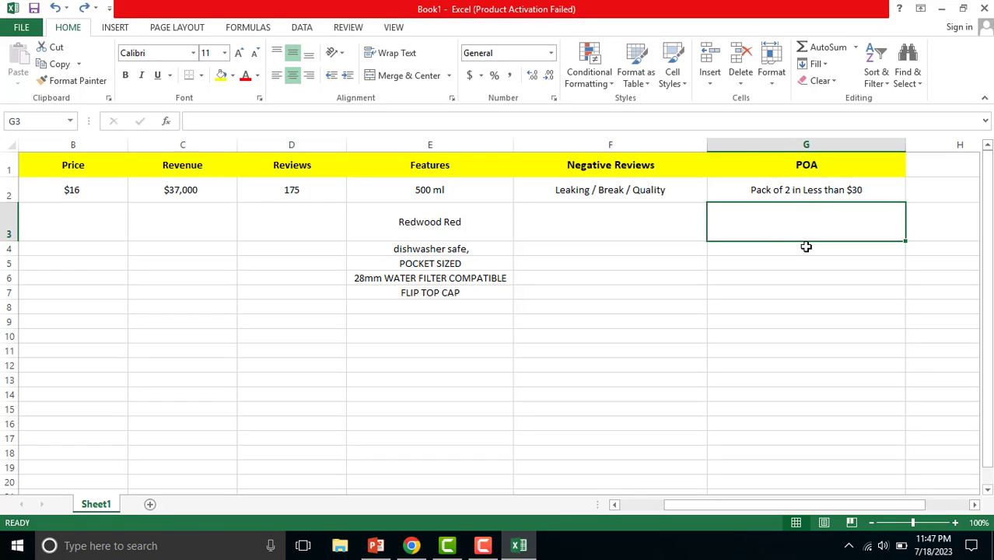
{"action": "left_click", "coordinate": [801, 145]}
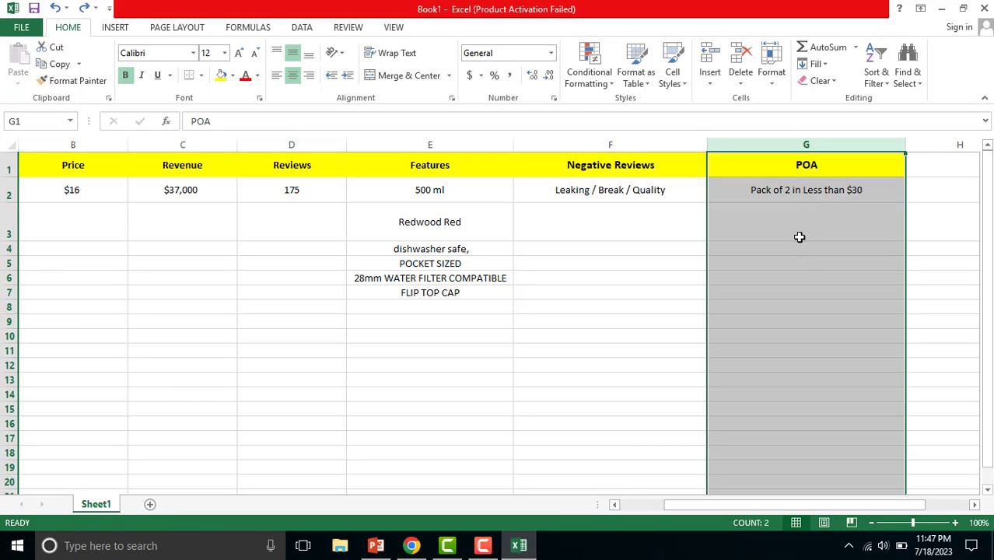
{"action": "left_click", "coordinate": [798, 263]}
{"action": "left_click", "coordinate": [842, 223]}
{"action": "left_click", "coordinate": [817, 247]}
{"action": "left_click", "coordinate": [817, 262]}
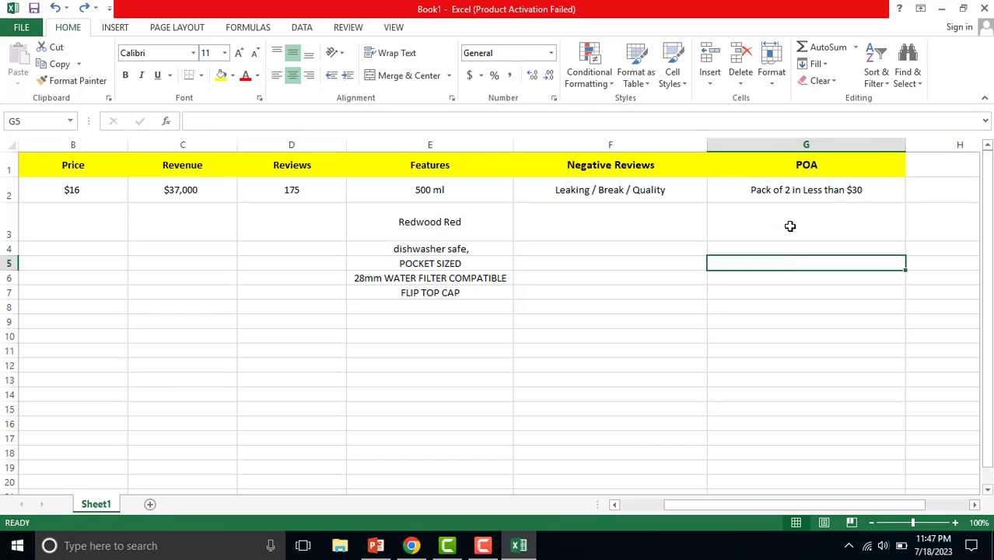
{"action": "left_click_drag", "start_coordinate": [790, 224], "coordinate": [766, 426]}
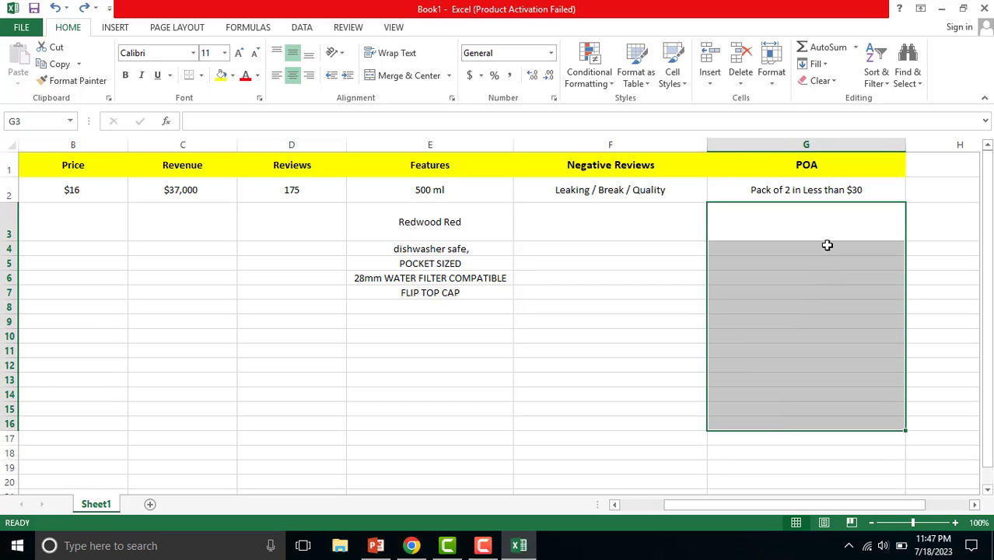